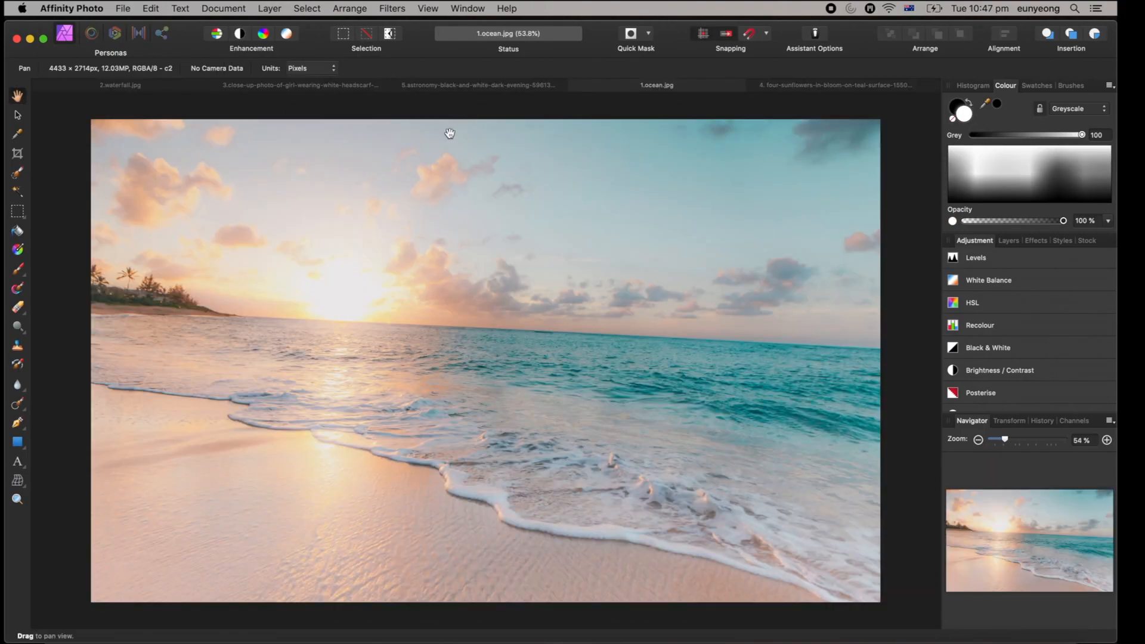
Look through the other open photos and examine the options of the Colour Picker, Rectangular Marquee and Gradient tools.
{"action": "left_click", "coordinate": [434, 89]}
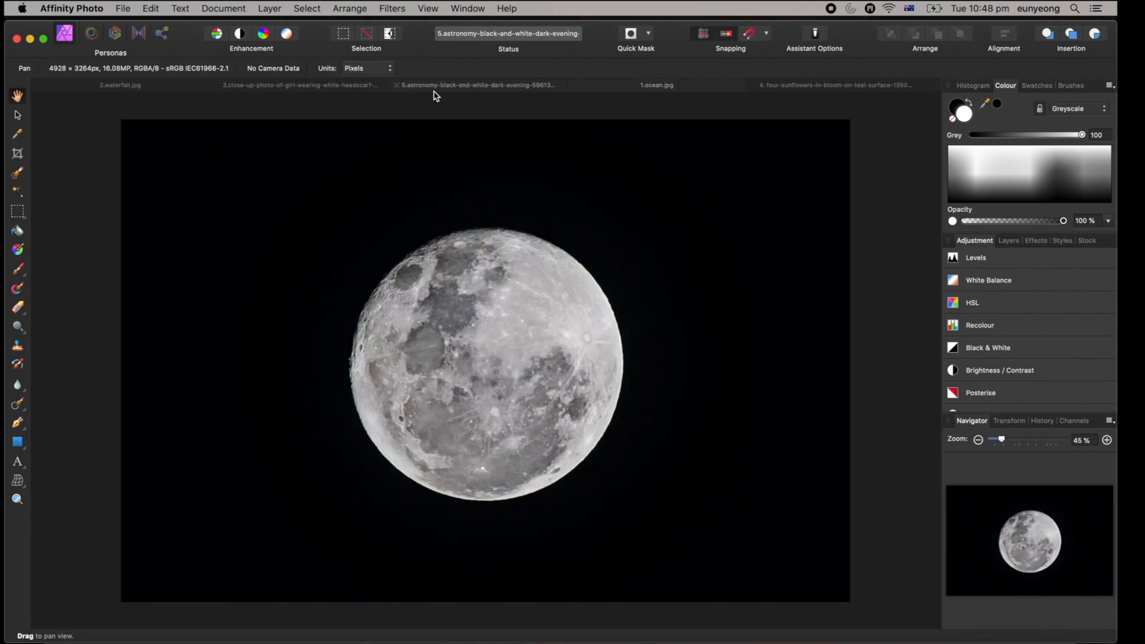
{"action": "left_click", "coordinate": [316, 90]}
{"action": "left_click", "coordinate": [160, 90]}
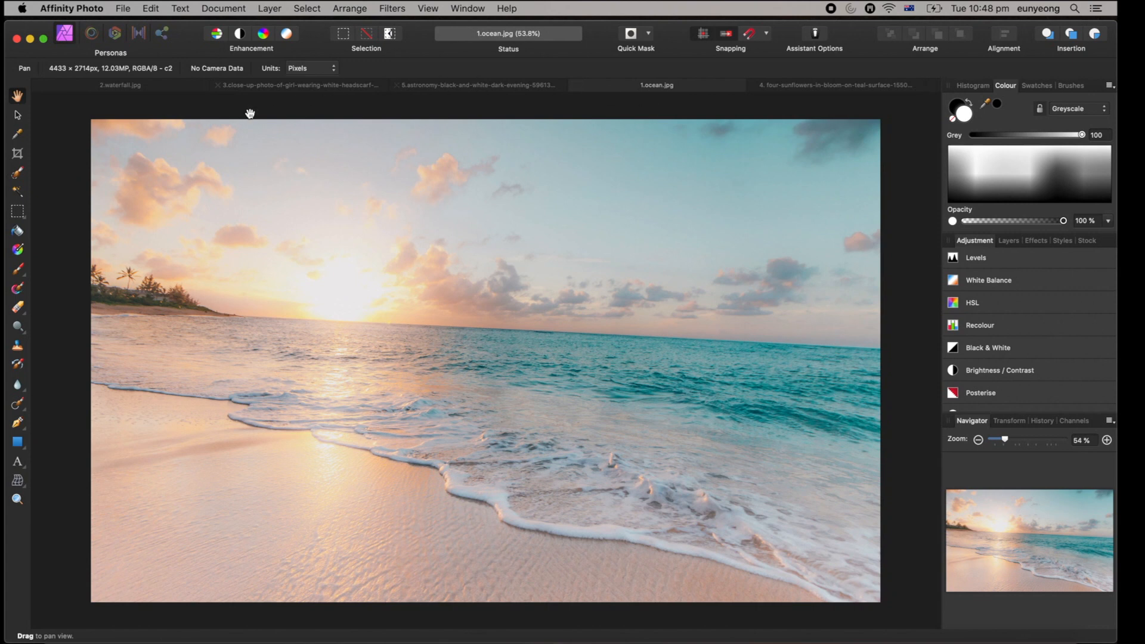
{"action": "left_click", "coordinate": [17, 136]}
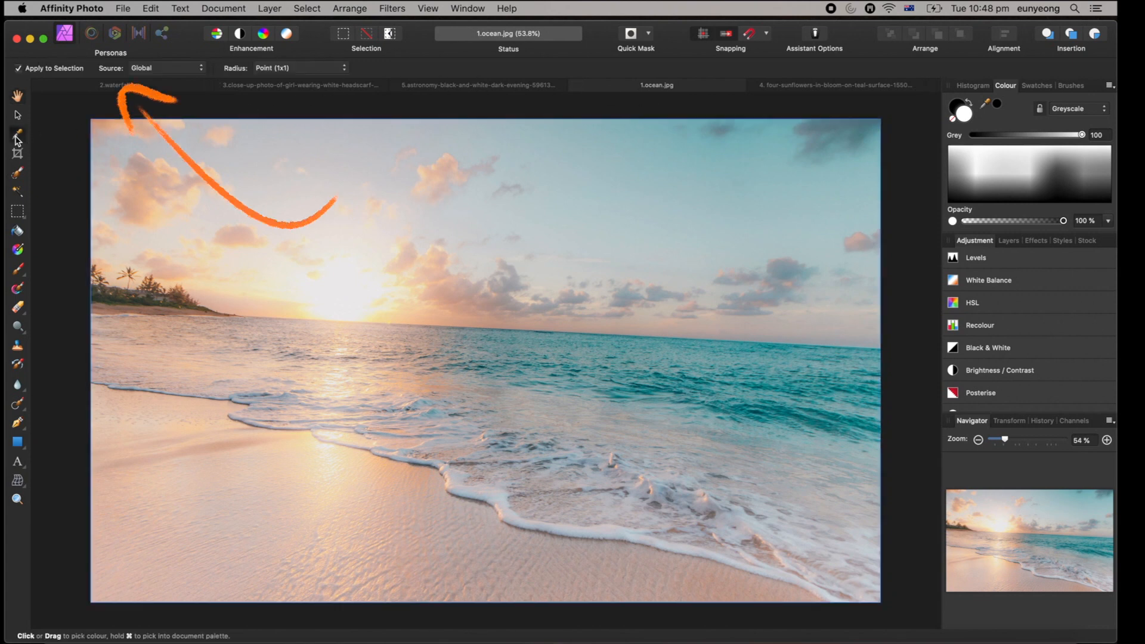
{"action": "left_click", "coordinate": [21, 209]}
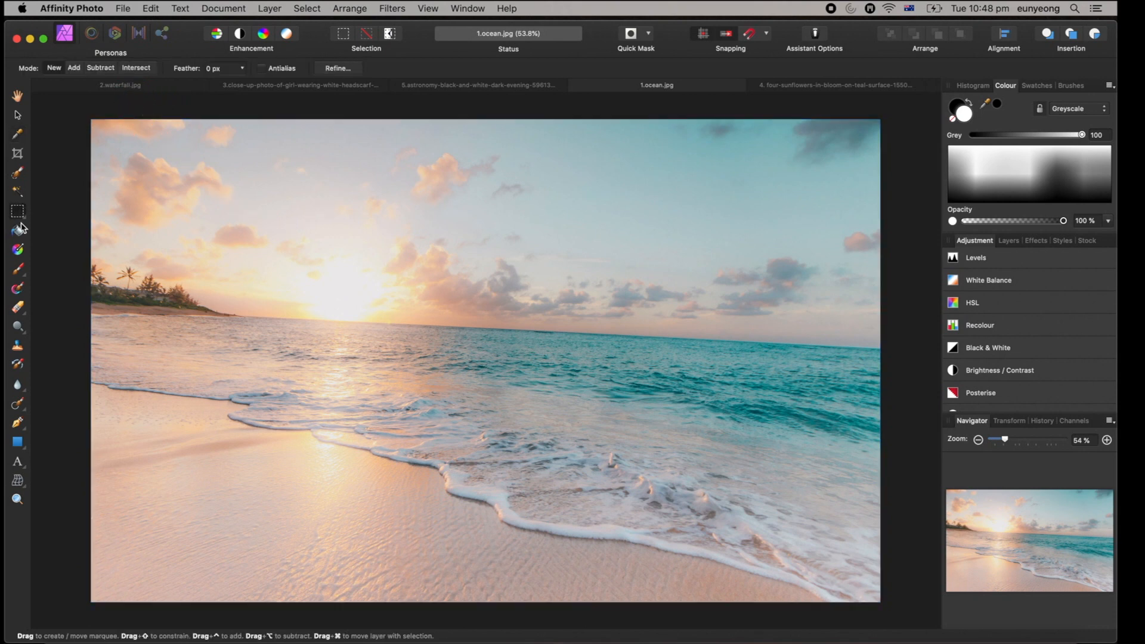
{"action": "left_click", "coordinate": [18, 249]}
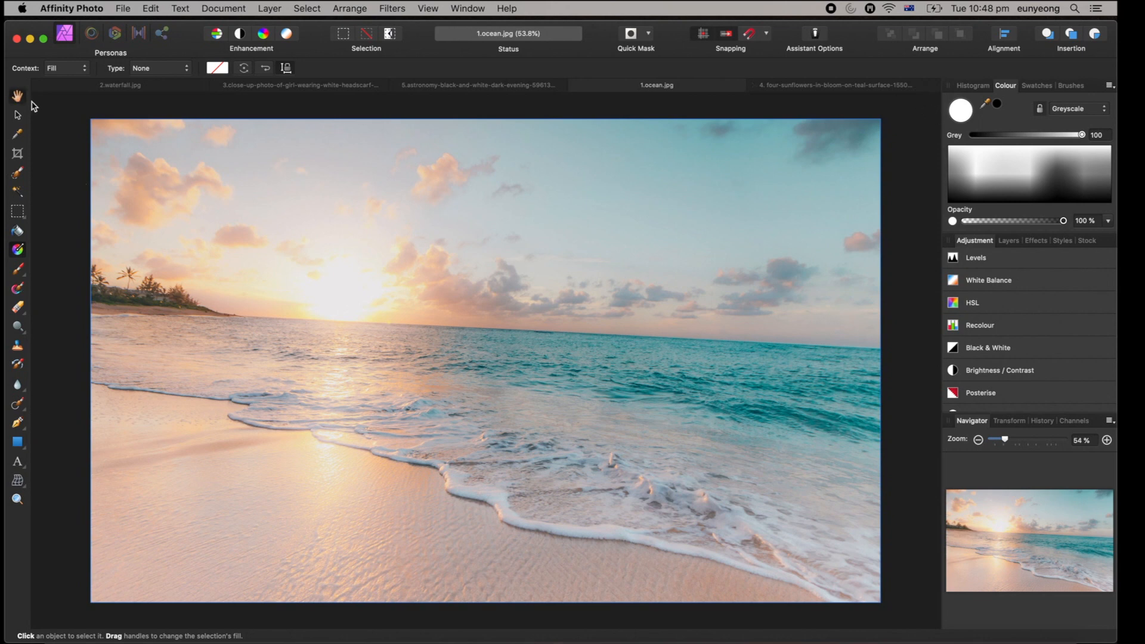
{"action": "key", "text": "h"}
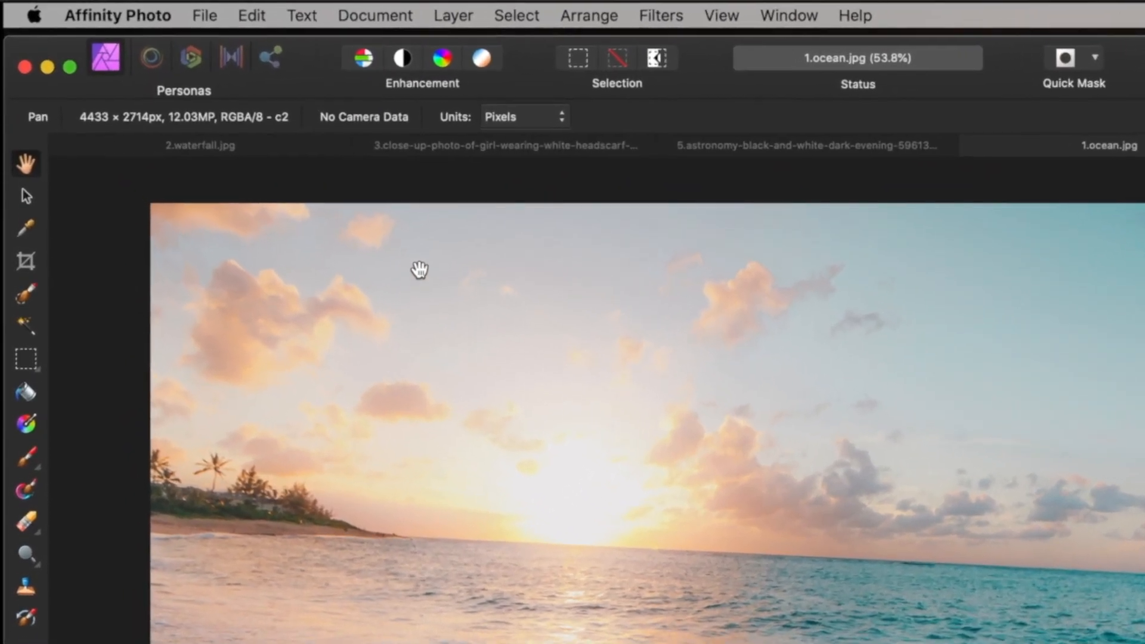
Reset the studio panels to their default layout.
{"action": "left_click", "coordinate": [722, 16]}
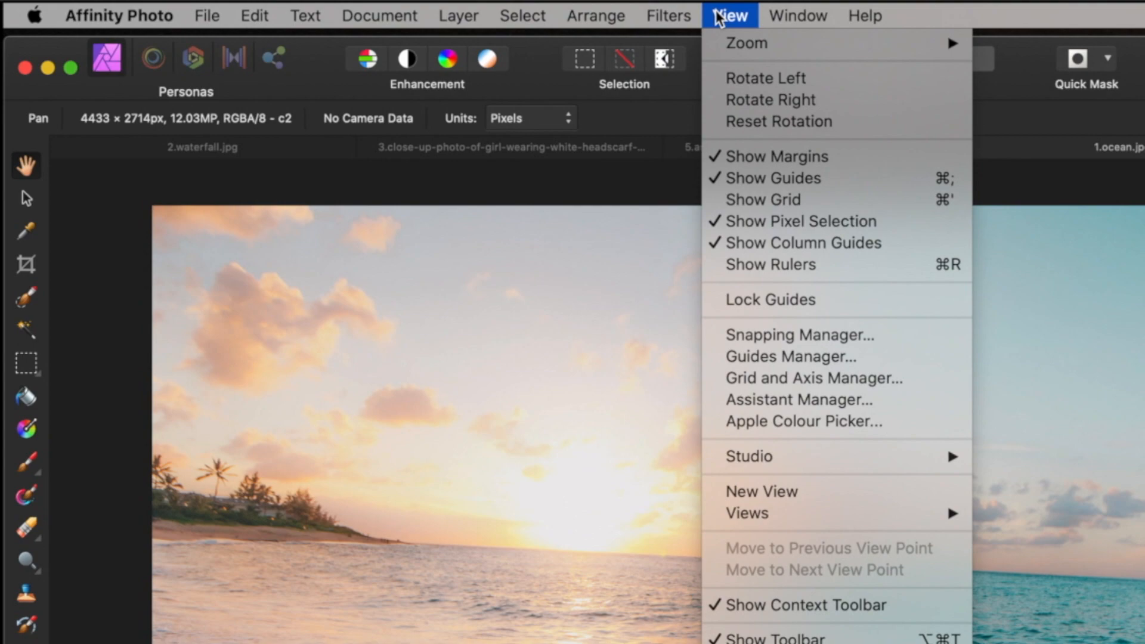
{"action": "mouse_move", "coordinate": [843, 455]}
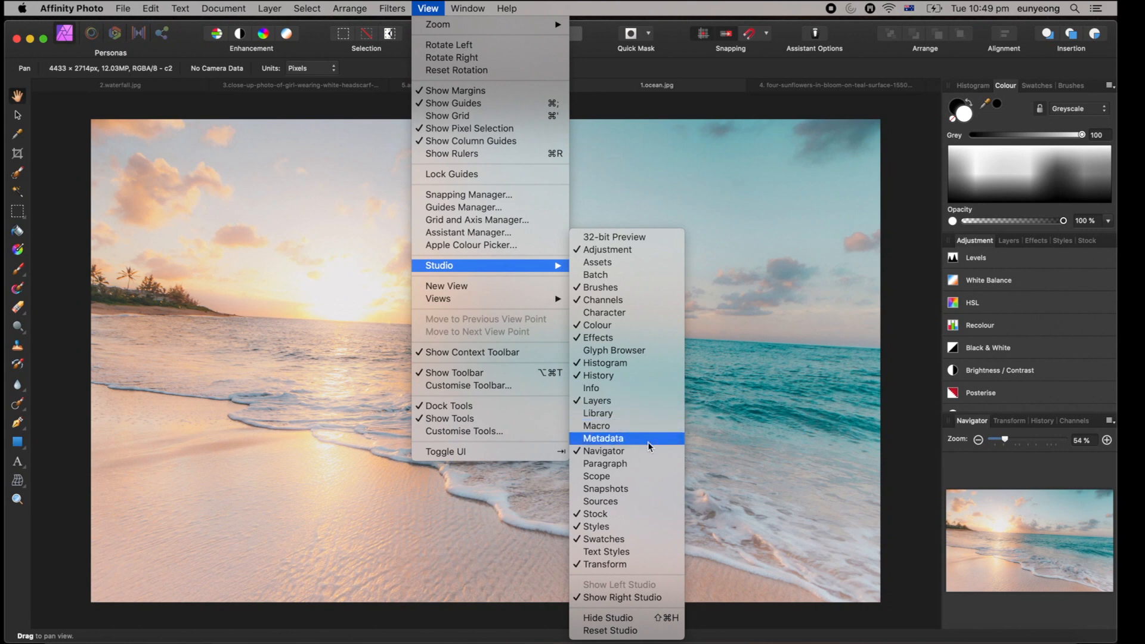
{"action": "left_click", "coordinate": [653, 632]}
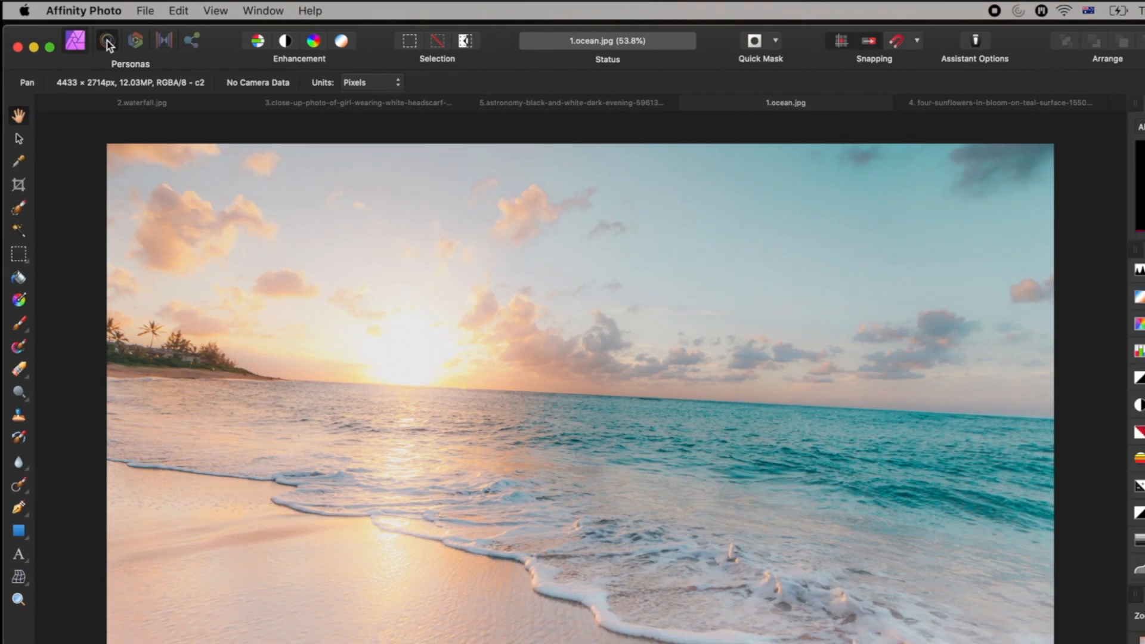
Examine the Liquify persona's workspace and look over the other personas.
{"action": "left_click", "coordinate": [140, 55]}
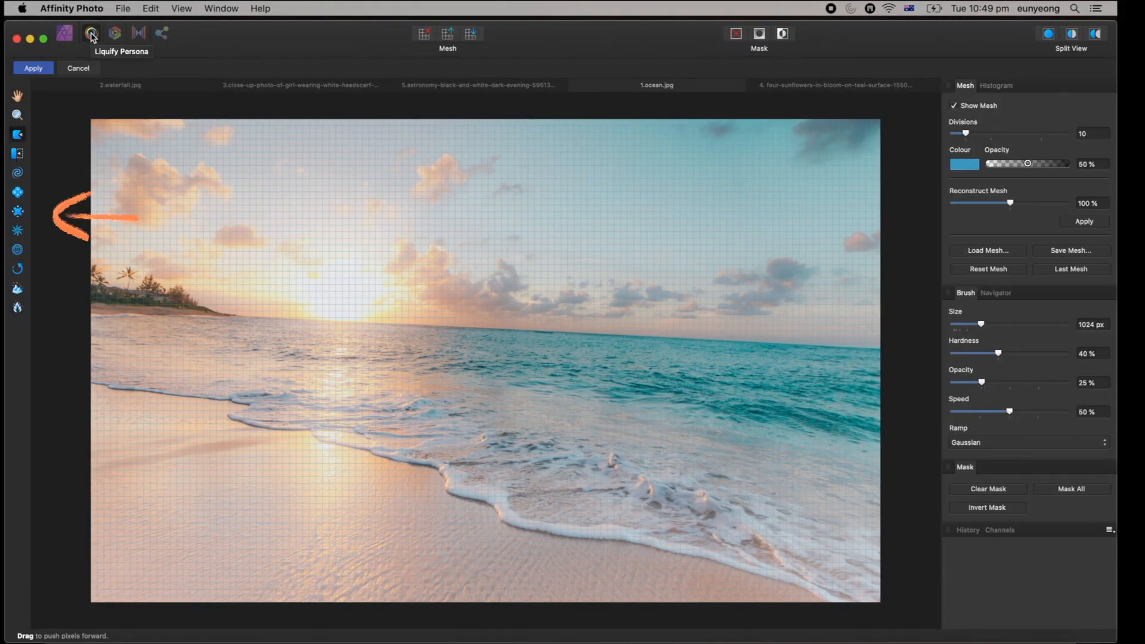
{"action": "left_click", "coordinate": [160, 37]}
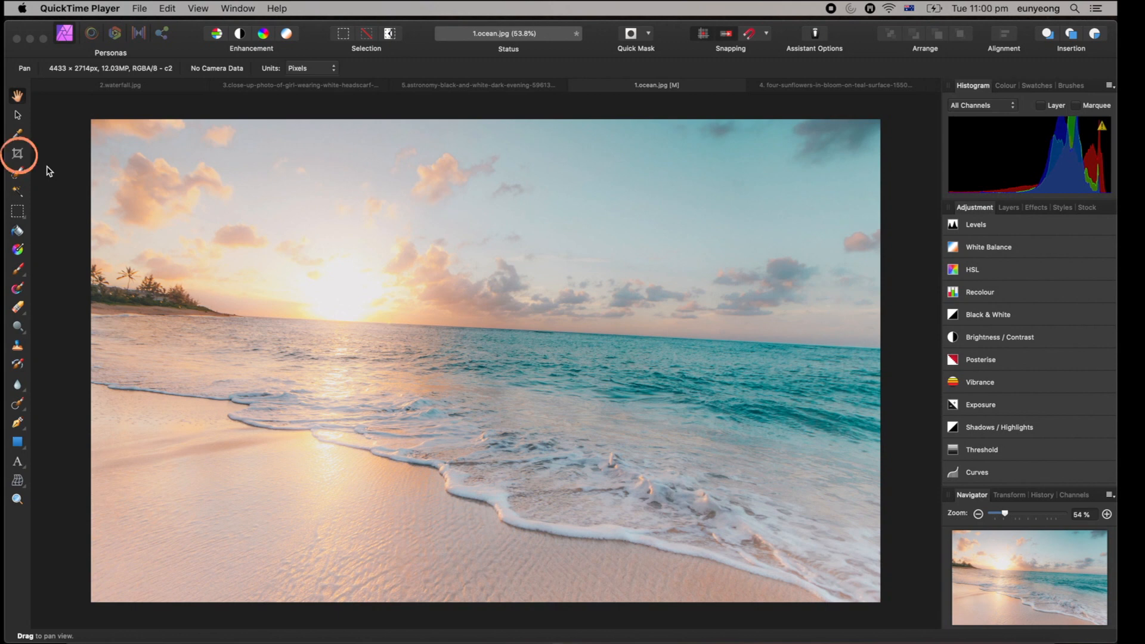
Crop the ocean photo from its left and bottom edges to about 3686 x 1872 px.
{"action": "left_click", "coordinate": [18, 155]}
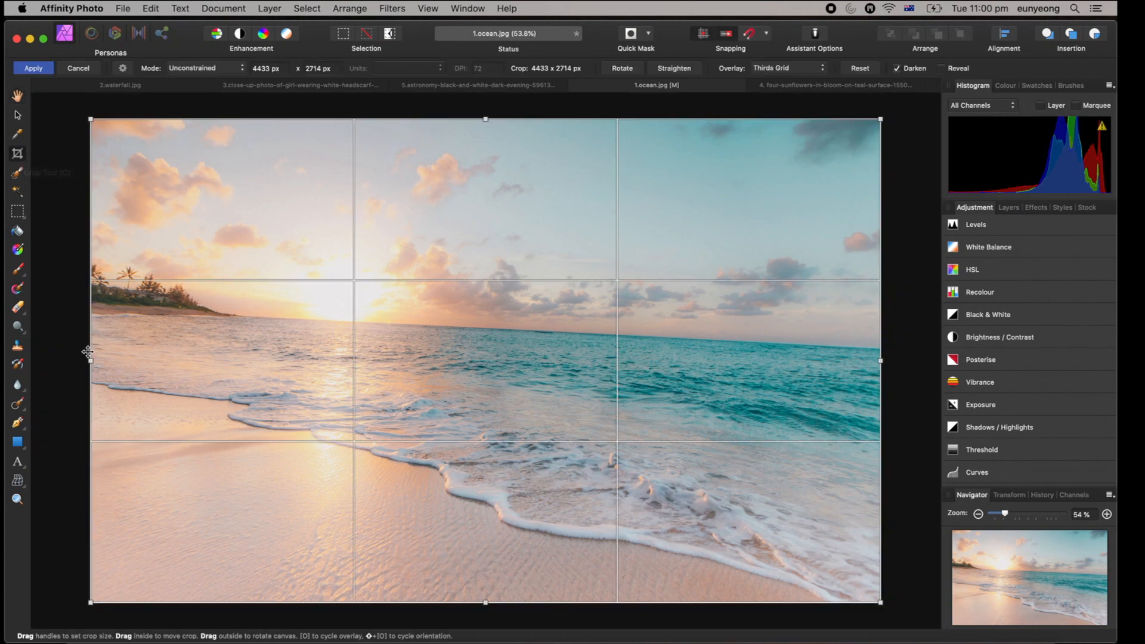
{"action": "left_click_drag", "start_coordinate": [91, 360], "coordinate": [224, 360]}
{"action": "left_click_drag", "start_coordinate": [552, 602], "coordinate": [542, 455]}
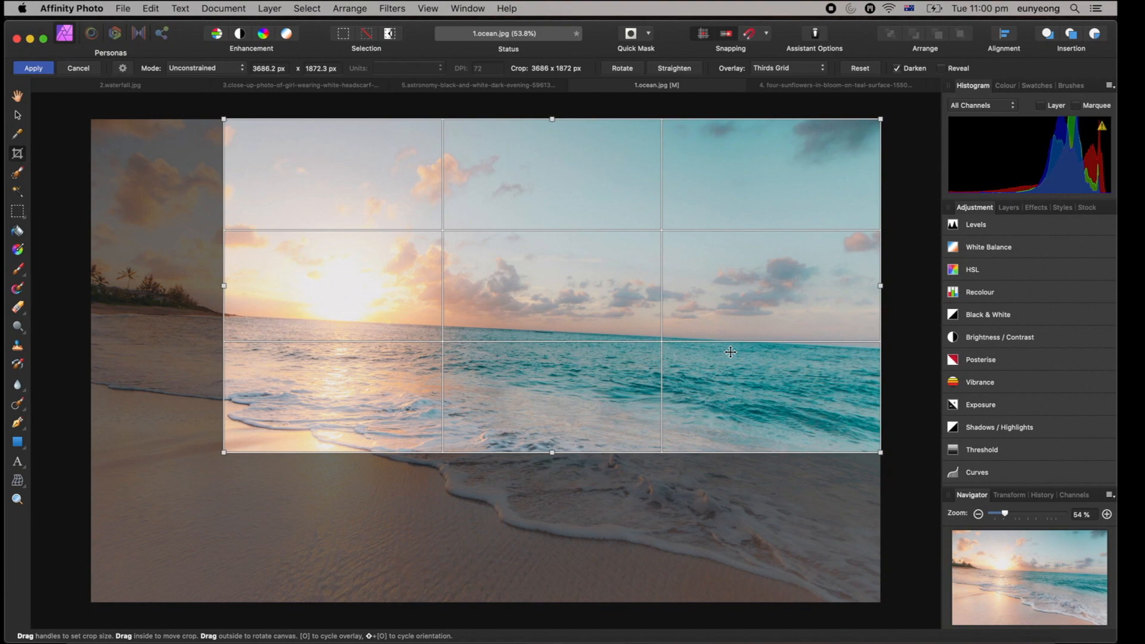
{"action": "key", "text": "Return"}
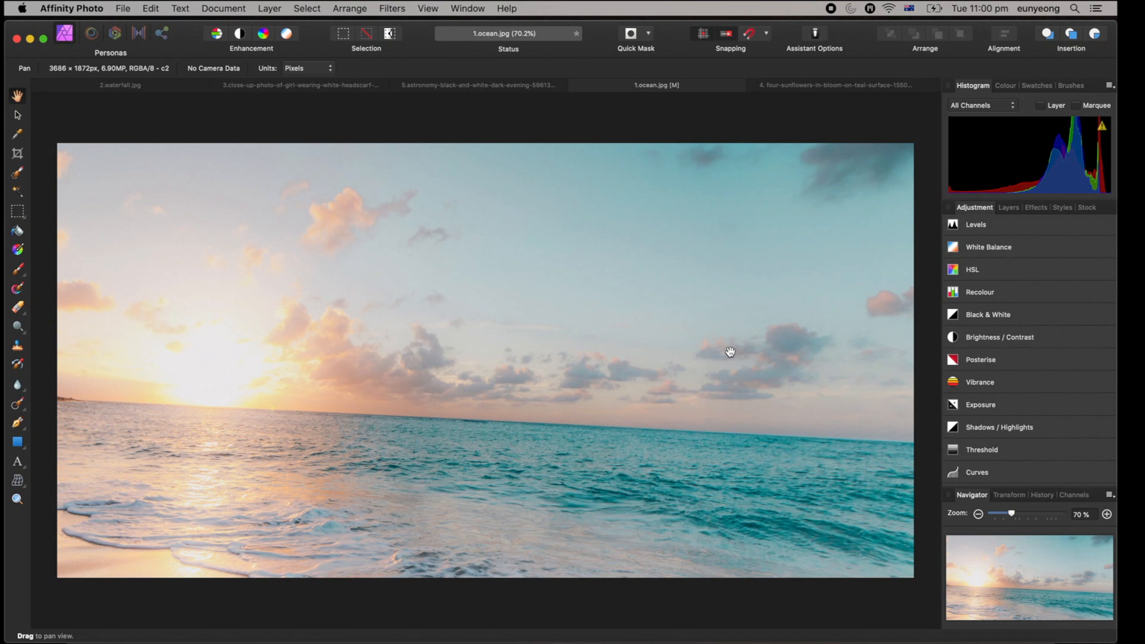
Extend the crop at the ocean photo's bottom edge in two passes to a height of about 2454 px.
{"action": "key", "text": "c"}
{"action": "left_click_drag", "start_coordinate": [486, 576], "coordinate": [486, 629]}
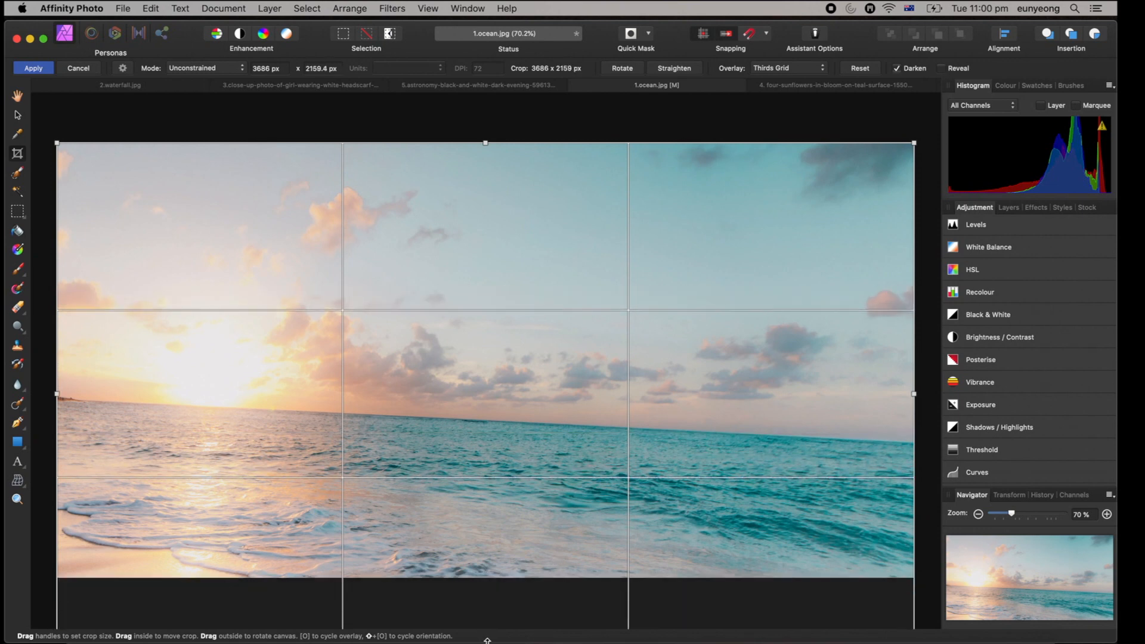
{"action": "key", "text": "Return"}
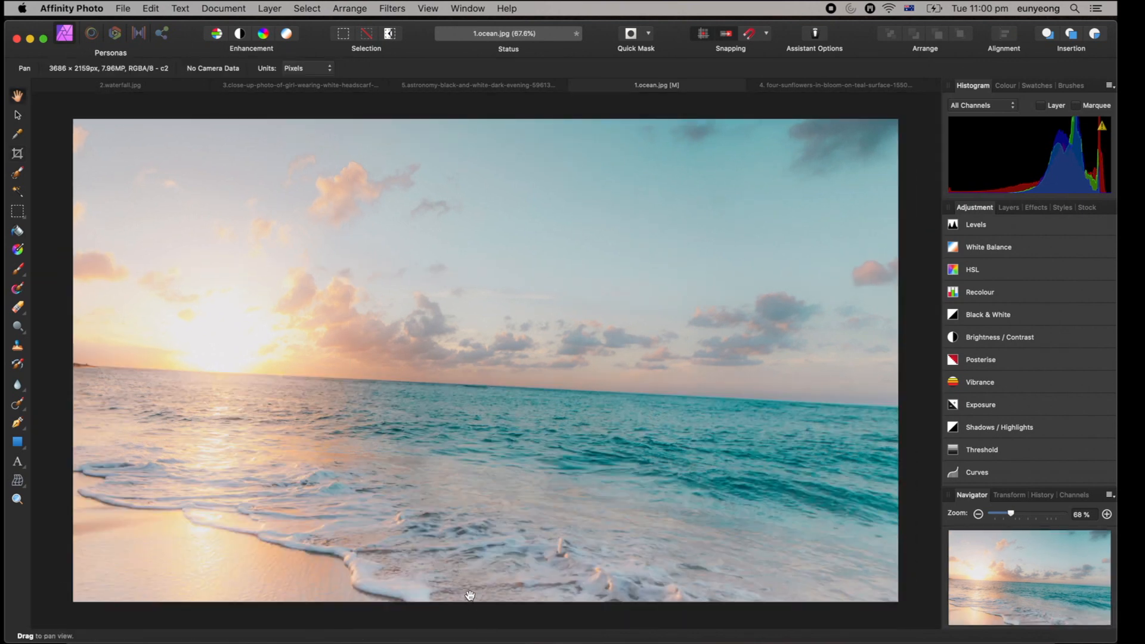
{"action": "key", "text": "c"}
{"action": "left_click_drag", "start_coordinate": [486, 602], "coordinate": [486, 643]}
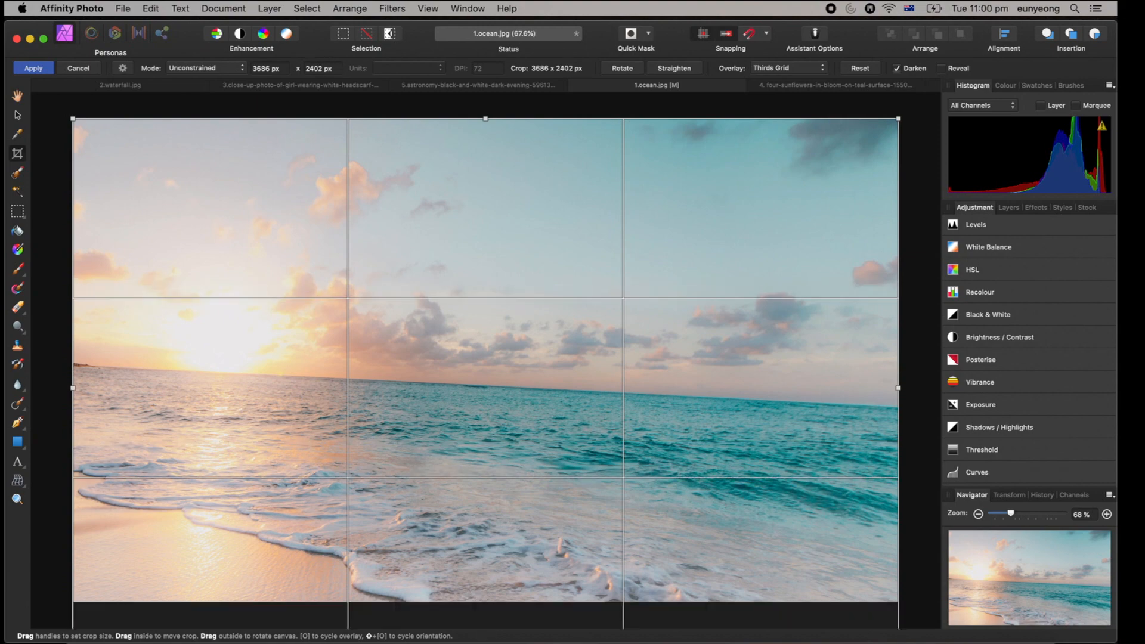
{"action": "key", "text": "Return"}
{"action": "scroll", "coordinate": [468, 548], "scroll_direction": "down", "scroll_amount": 3}
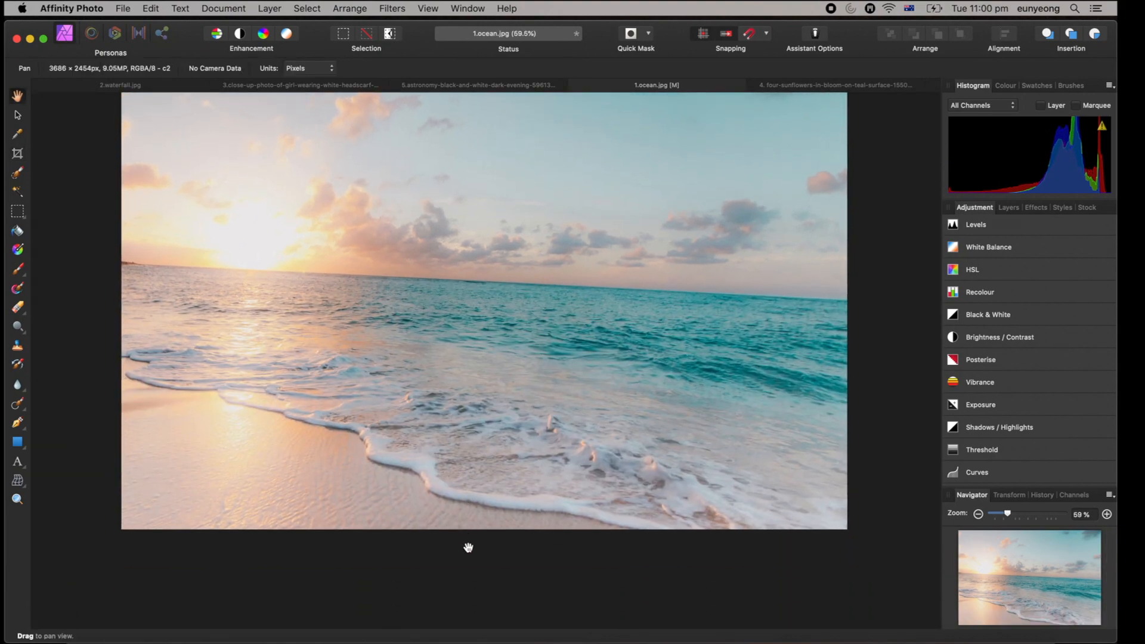
Extend the crop at the ocean photo's left edge to a width of about 4017 px.
{"action": "key", "text": "c"}
{"action": "left_click_drag", "start_coordinate": [121, 268], "coordinate": [54, 263]}
{"action": "key", "text": "Return"}
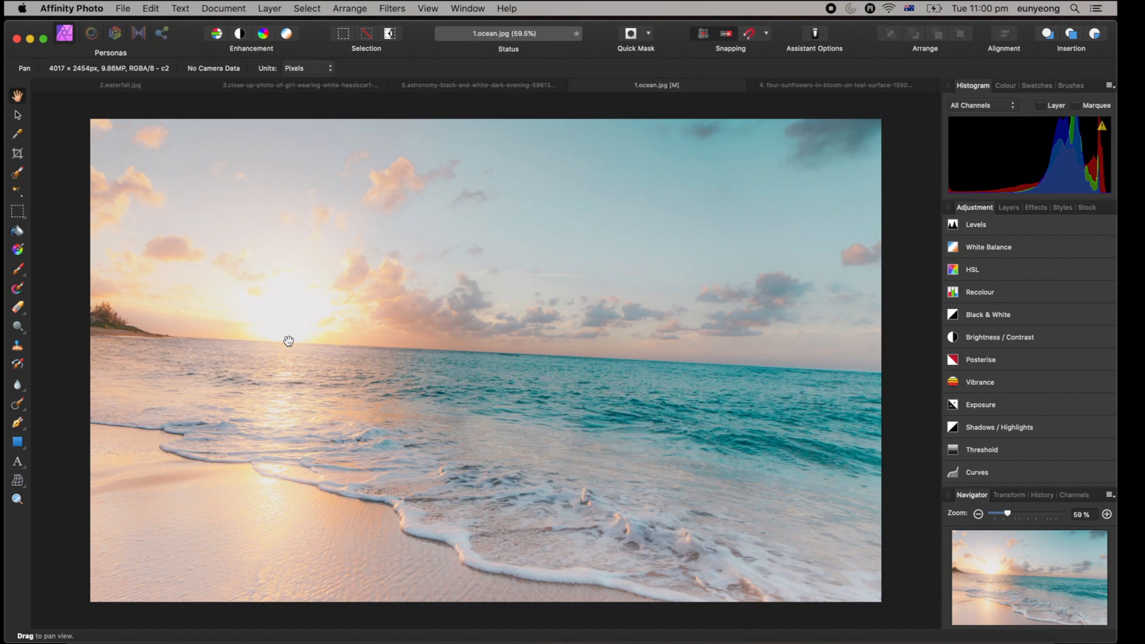
Straighten the ocean photo along its horizon line with the Crop tool.
{"action": "key", "text": "c"}
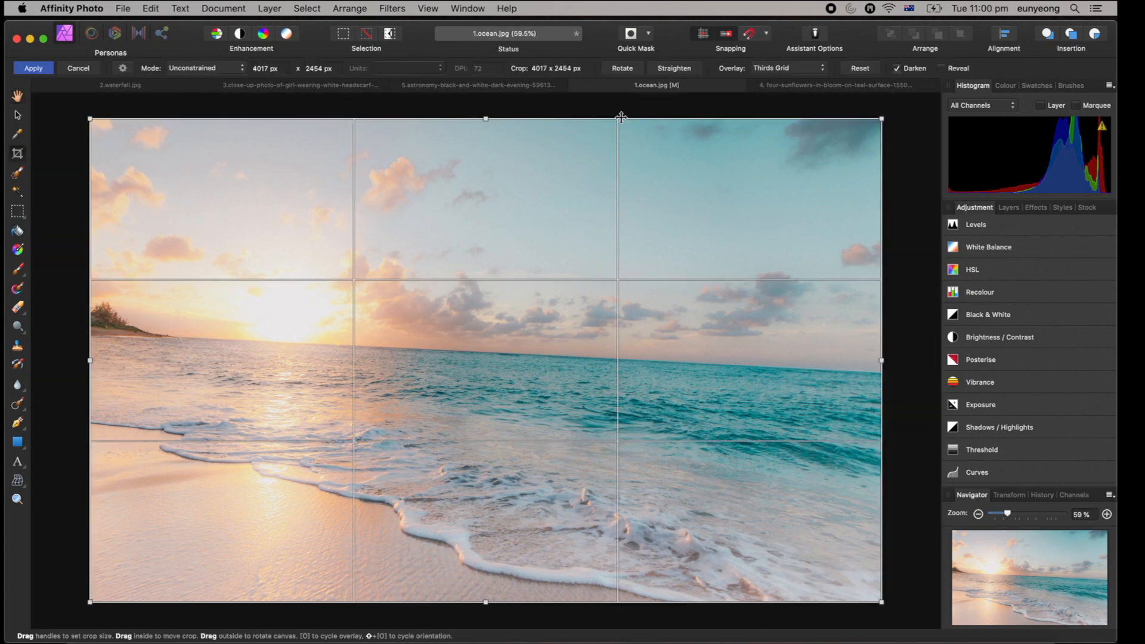
{"action": "left_click", "coordinate": [678, 70]}
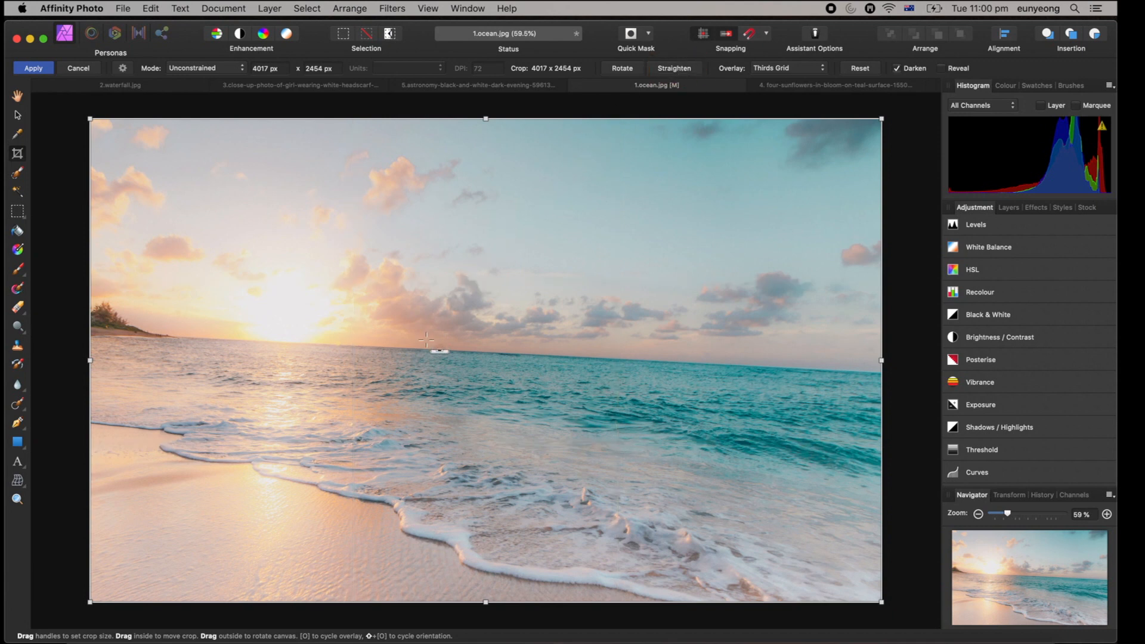
{"action": "left_click_drag", "start_coordinate": [423, 347], "coordinate": [550, 353]}
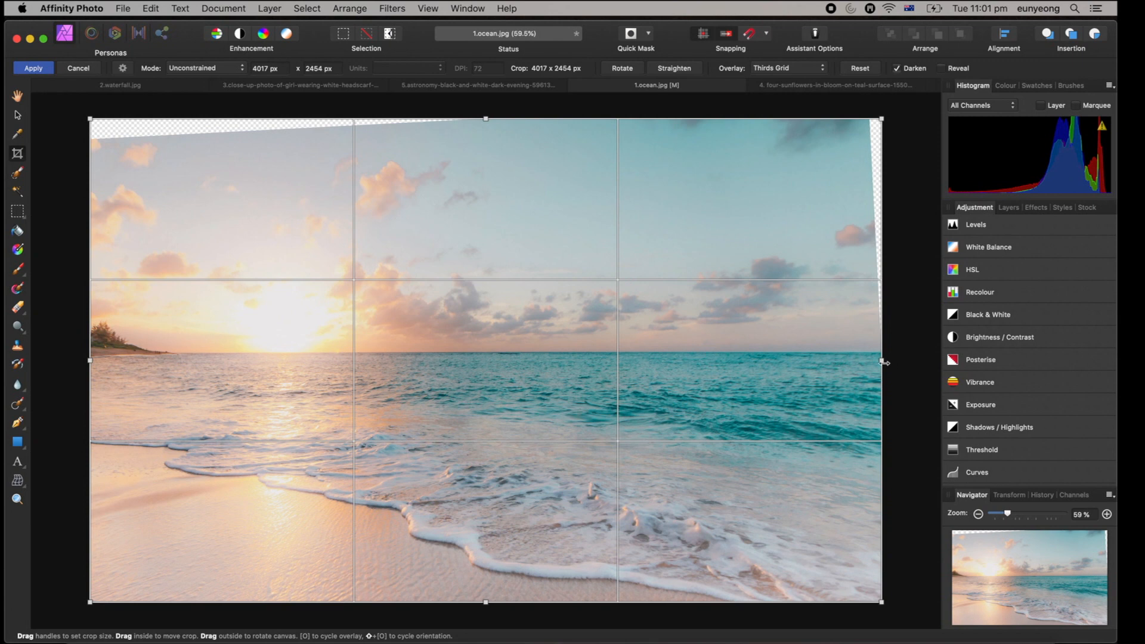
Trim the transparent corners off the ocean photo's right and top edges, cropping to about 3927 x 2319 px.
{"action": "left_click_drag", "start_coordinate": [882, 361], "coordinate": [863, 361]}
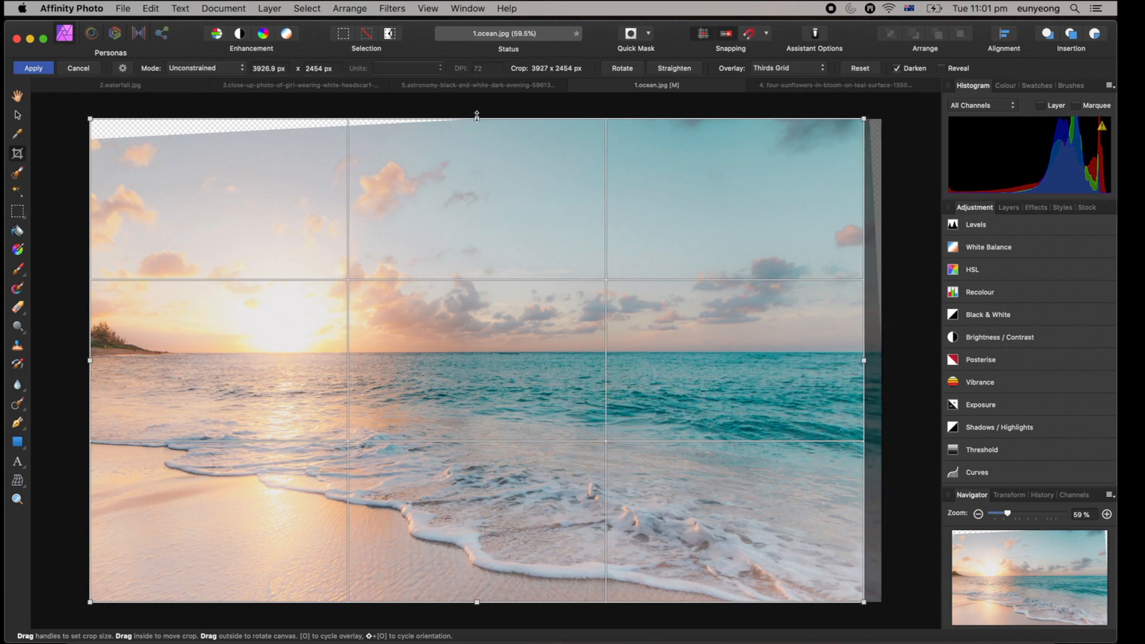
{"action": "left_click_drag", "start_coordinate": [478, 118], "coordinate": [479, 142]}
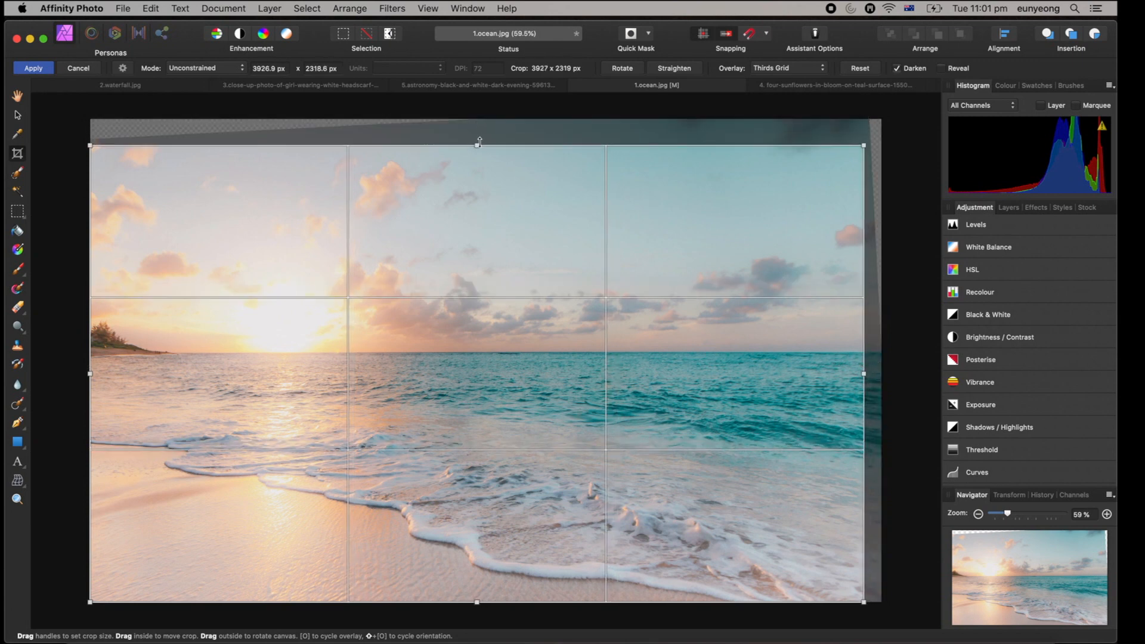
{"action": "key", "text": "h"}
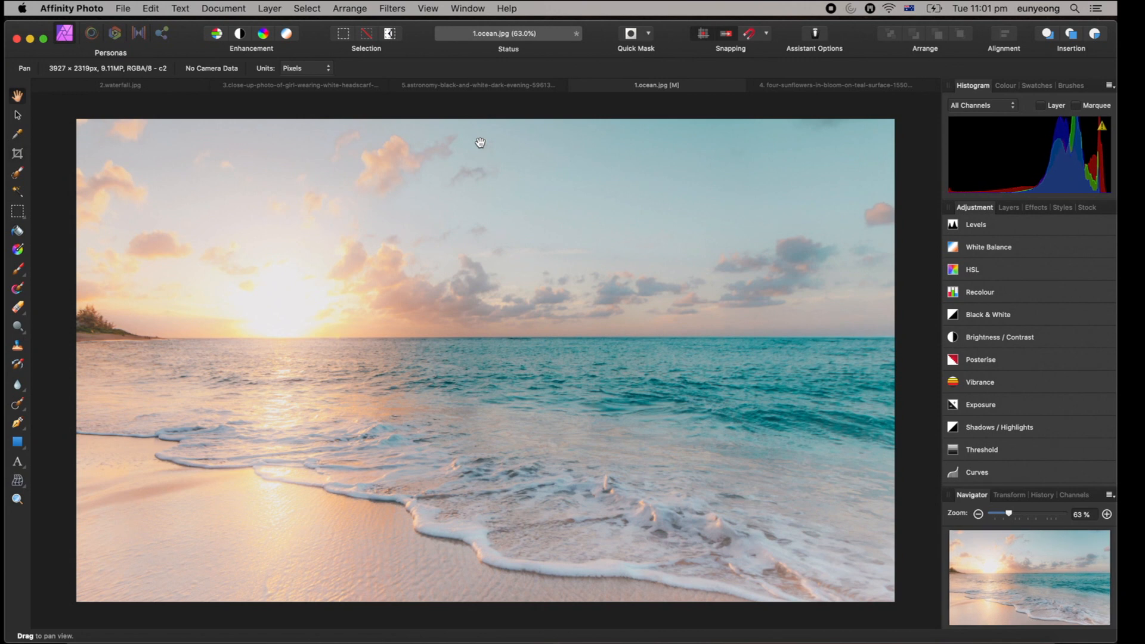
{"action": "key", "text": "c"}
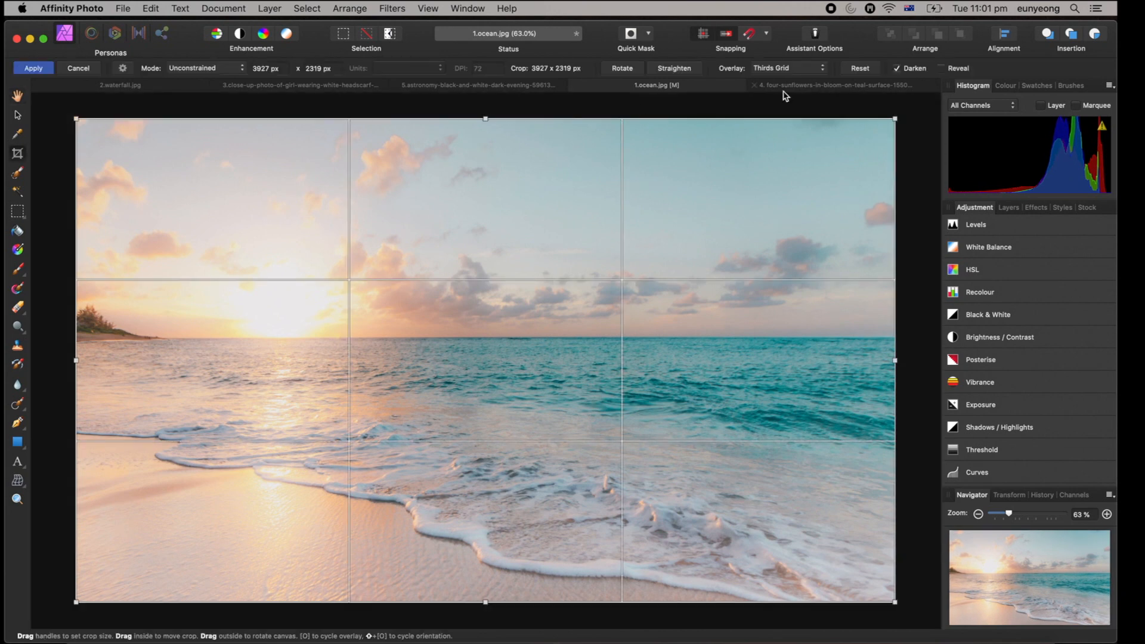
{"action": "left_click", "coordinate": [903, 109]}
{"action": "mouse_move", "coordinate": [904, 108]}
{"action": "left_mouse_down"}
{"action": "mouse_move", "coordinate": [916, 115]}
{"action": "mouse_move", "coordinate": [908, 100]}
{"action": "left_mouse_up"}
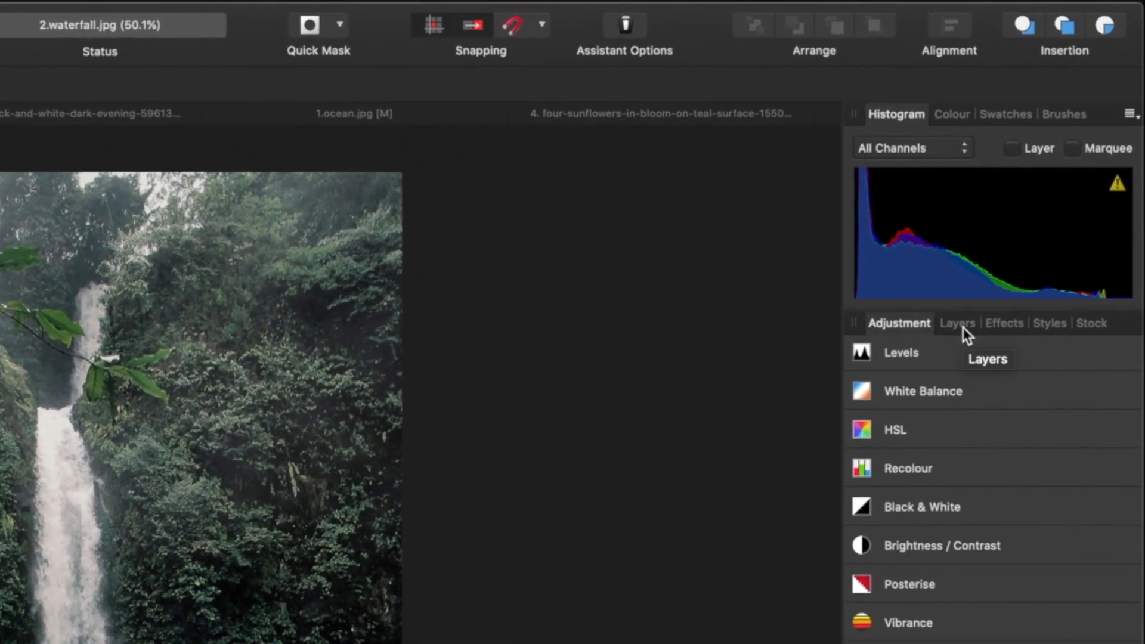
Duplicate the Background layer of the waterfall photo and select the upper copy.
{"action": "left_click", "coordinate": [1012, 218]}
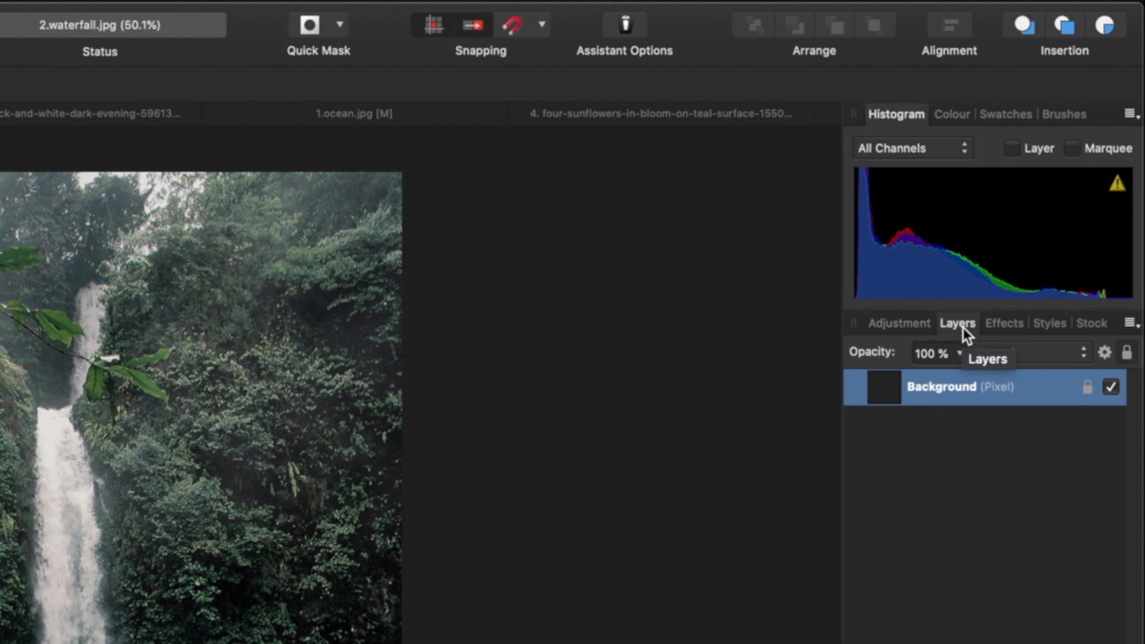
{"action": "double_click", "coordinate": [970, 391]}
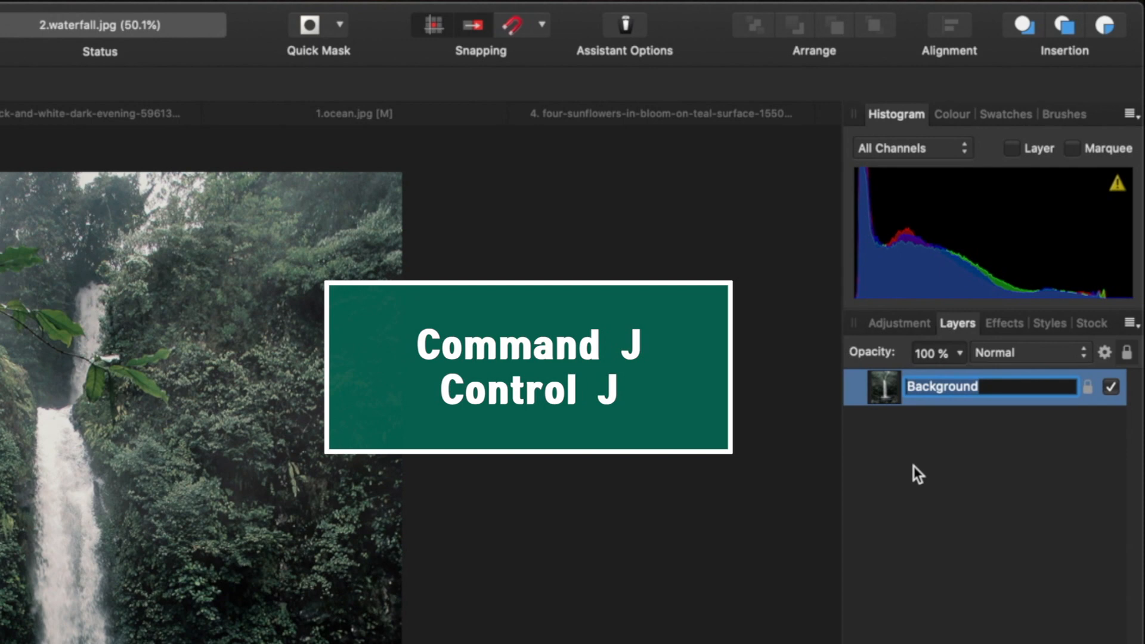
{"action": "key", "text": "super+j"}
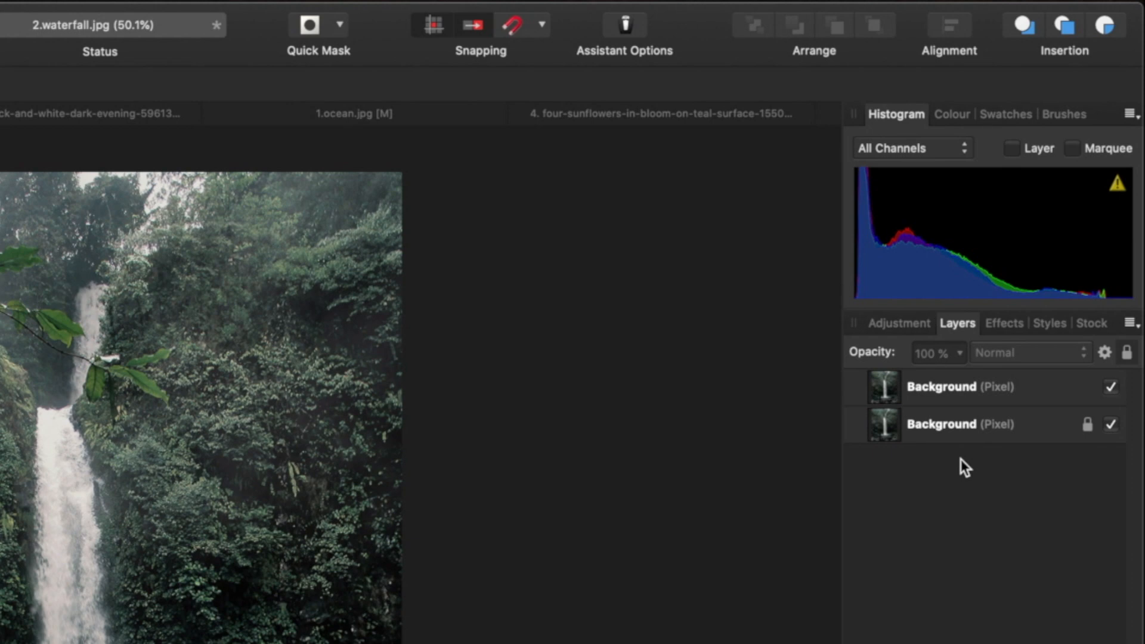
{"action": "left_click", "coordinate": [1037, 396]}
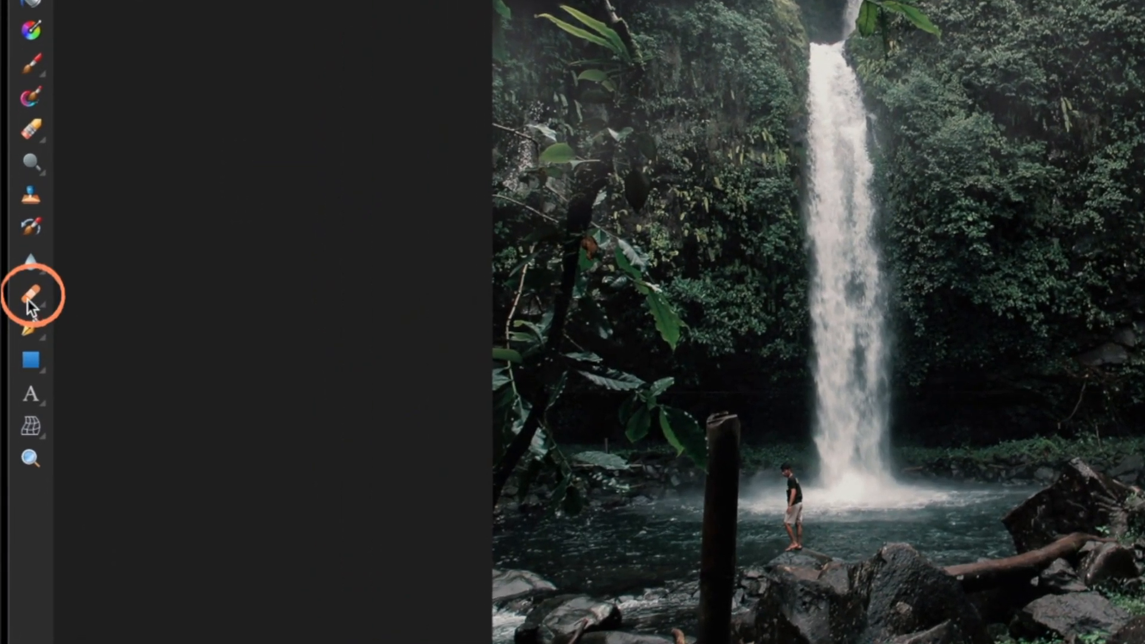
Remove the wooden post beside the standing man using the Inpainting Brush enlarged to a width of about 114.7 px.
{"action": "left_click", "coordinate": [28, 298]}
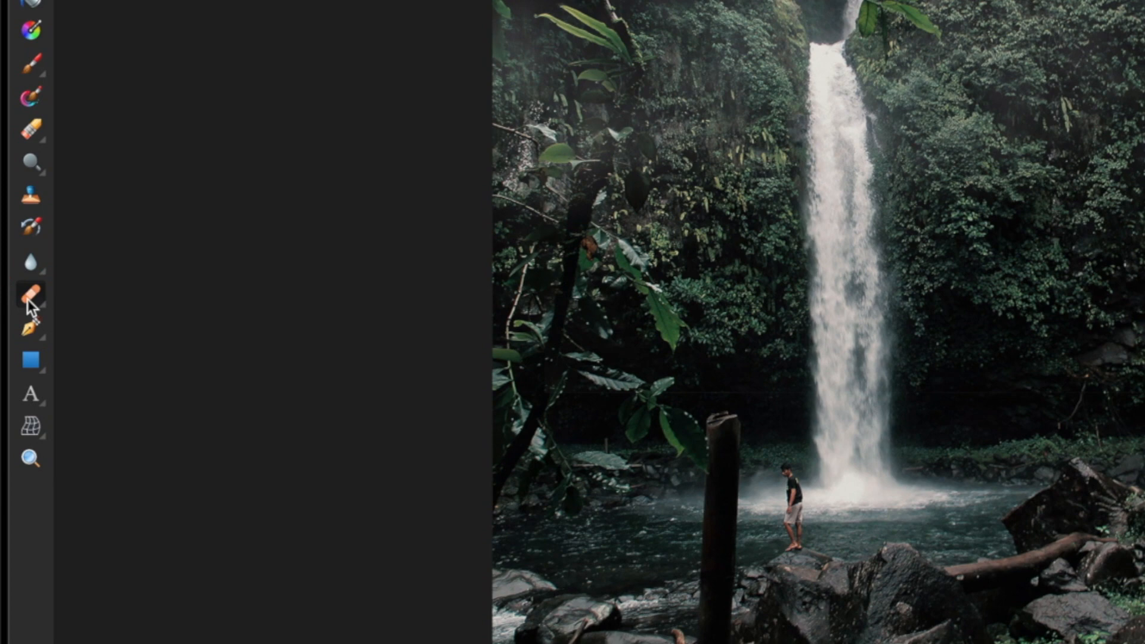
{"action": "left_click", "coordinate": [28, 302]}
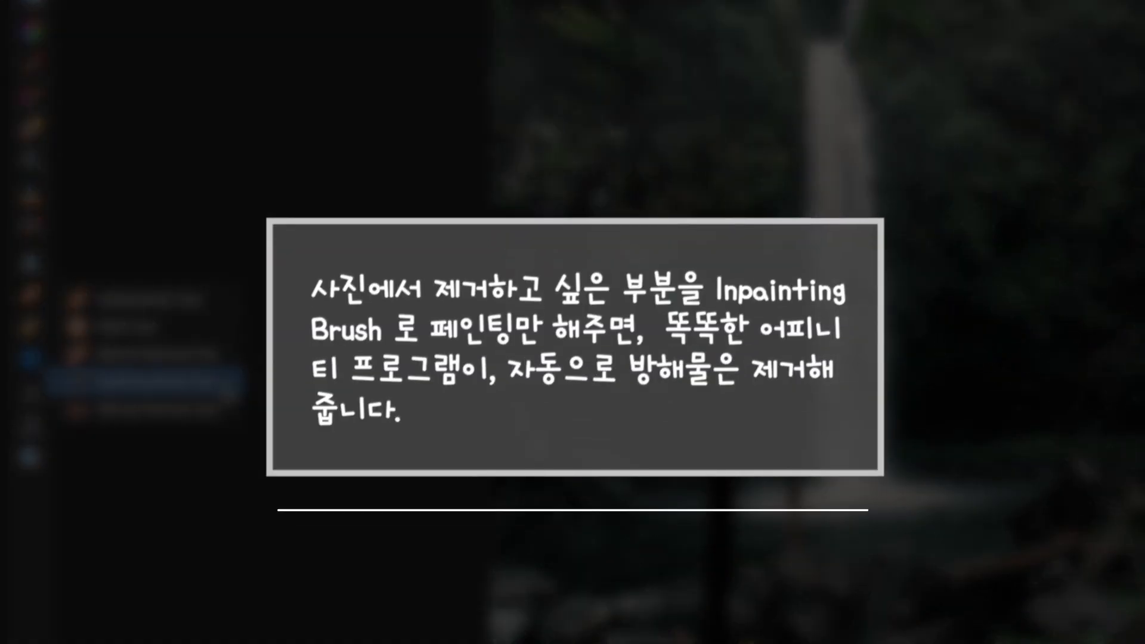
{"action": "left_click", "coordinate": [223, 385]}
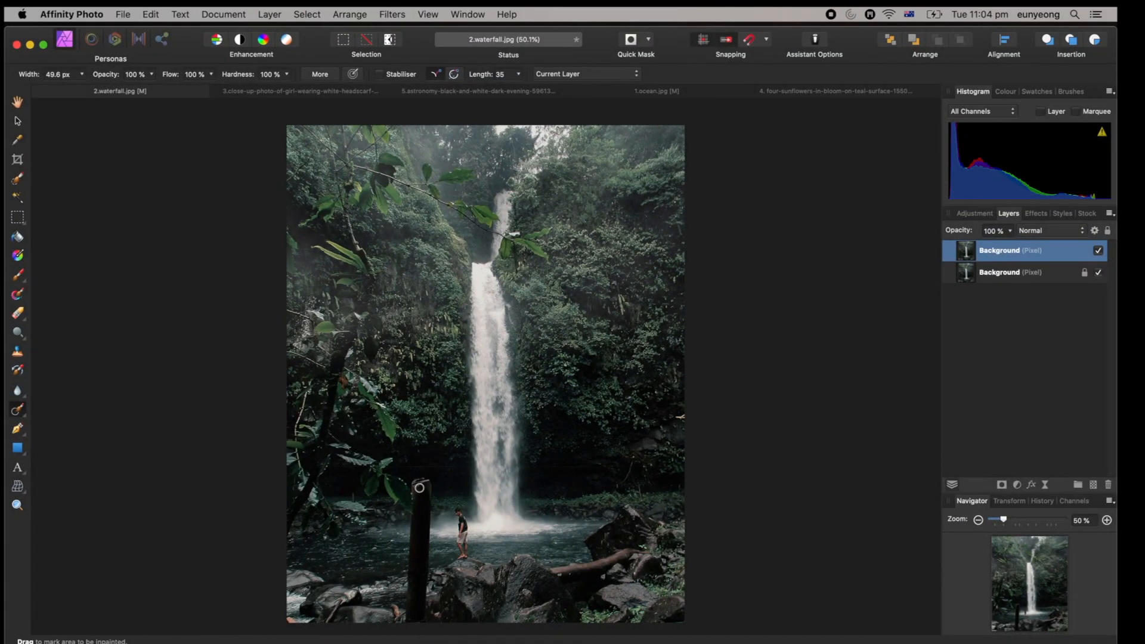
{"action": "key", "text": "bracketright"}
{"action": "key", "text": "bracketright"}
{"action": "key", "text": "bracketright"}
{"action": "key", "text": "bracketright"}
{"action": "key", "text": "bracketright"}
{"action": "key", "text": "bracketright"}
{"action": "mouse_move", "coordinate": [418, 485]}
{"action": "left_mouse_down"}
{"action": "mouse_move", "coordinate": [409, 601]}
{"action": "mouse_move", "coordinate": [419, 623]}
{"action": "mouse_move", "coordinate": [416, 493]}
{"action": "left_mouse_up"}
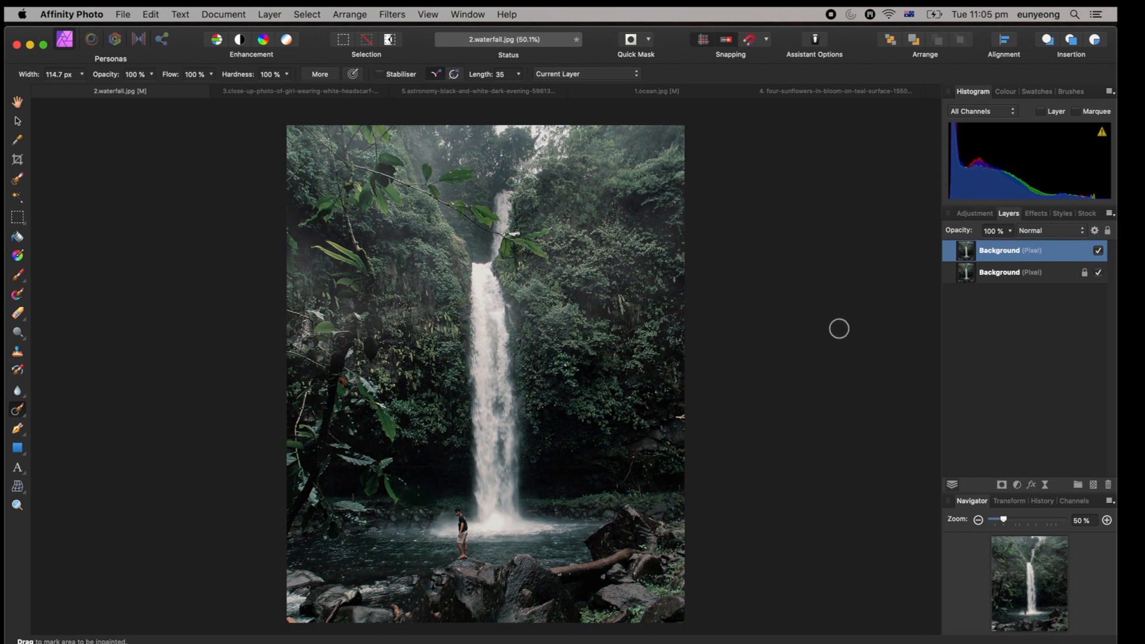
Hide and show the upper Background layer to compare the waterfall photo with and without the wooden post.
{"action": "left_click", "coordinate": [1099, 251]}
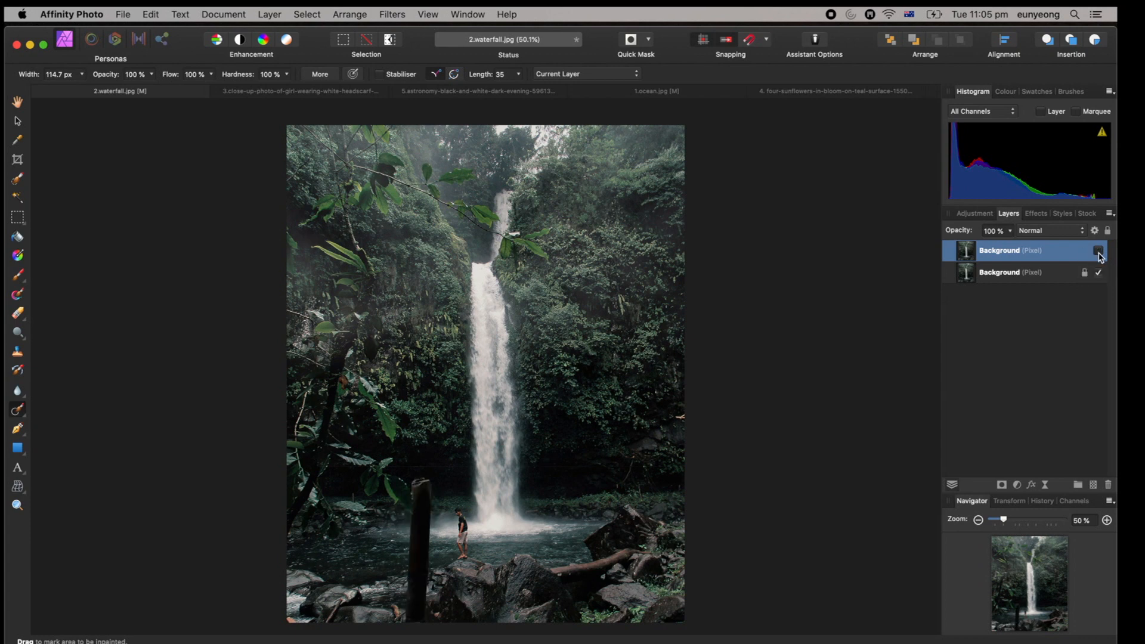
{"action": "left_click", "coordinate": [1099, 255]}
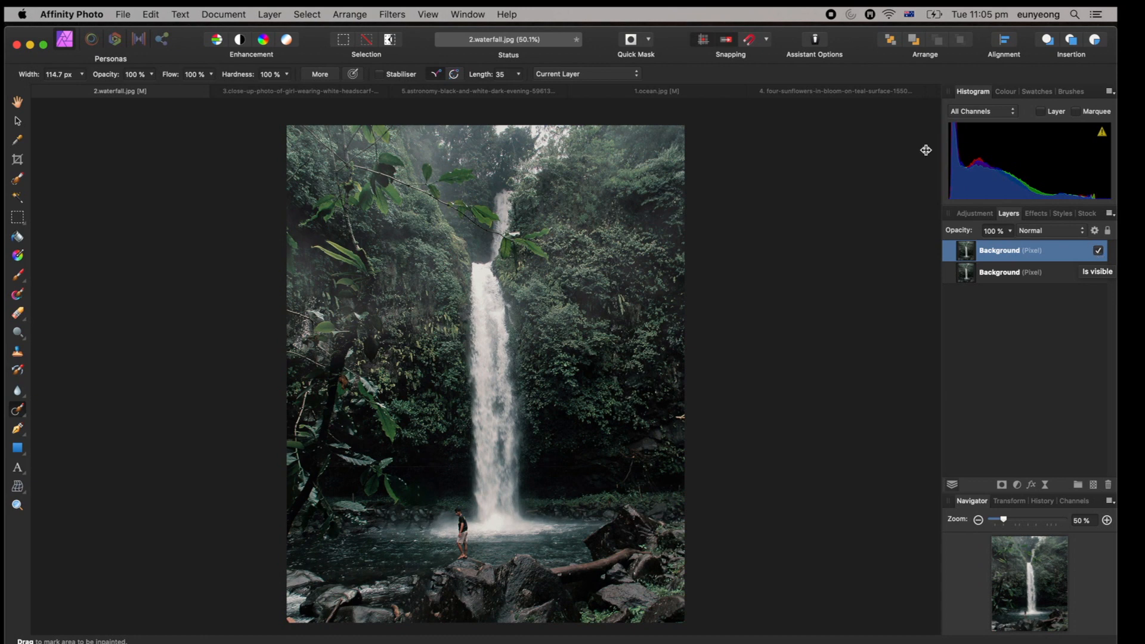
Switch to the close-up photo of the girl in a white headscarf and duplicate its Background layer.
{"action": "left_click", "coordinate": [333, 97]}
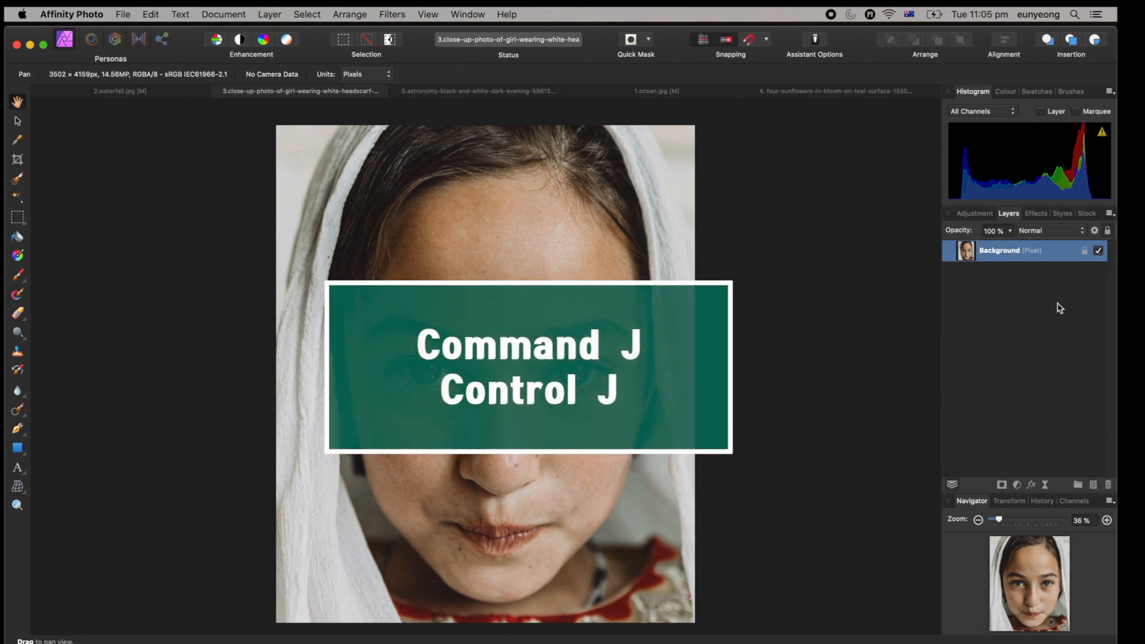
{"action": "key", "text": "super+j"}
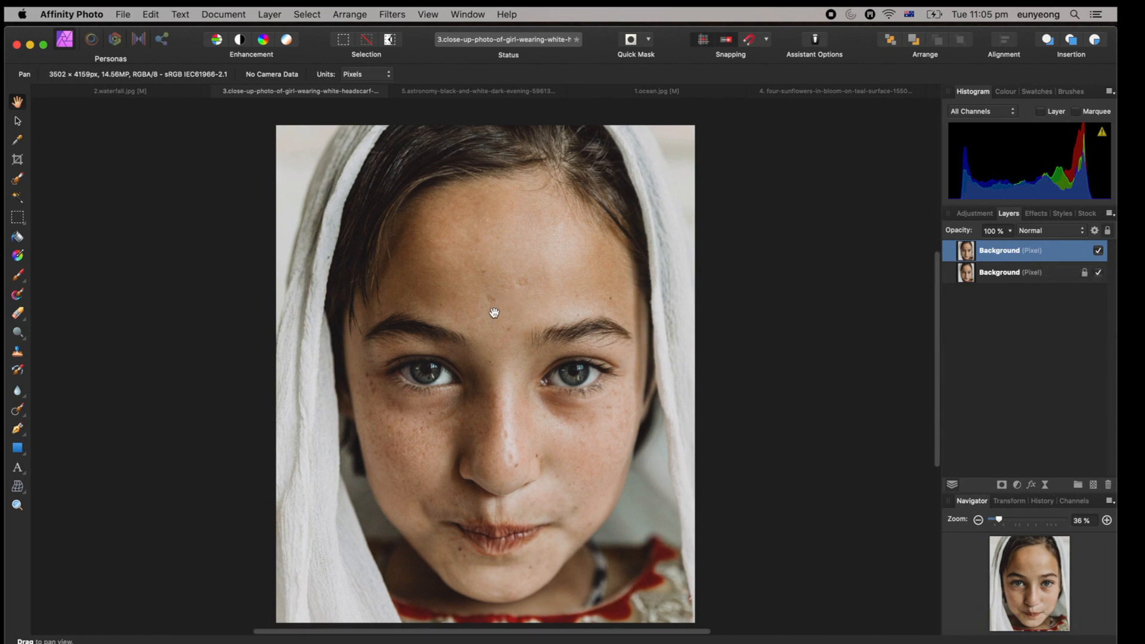
Remove the small spots between and above the eyebrows using the Inpainting Brush at a width of 31 px.
{"action": "scroll", "coordinate": [495, 313], "scroll_direction": "up", "scroll_amount": 5}
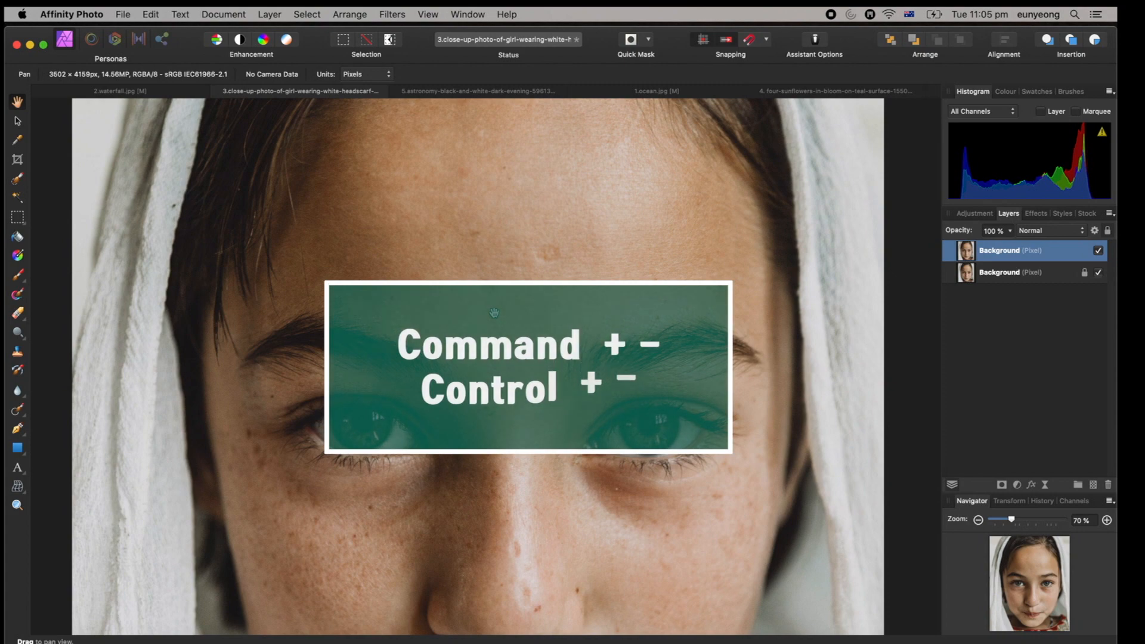
{"action": "key", "text": "super+plus"}
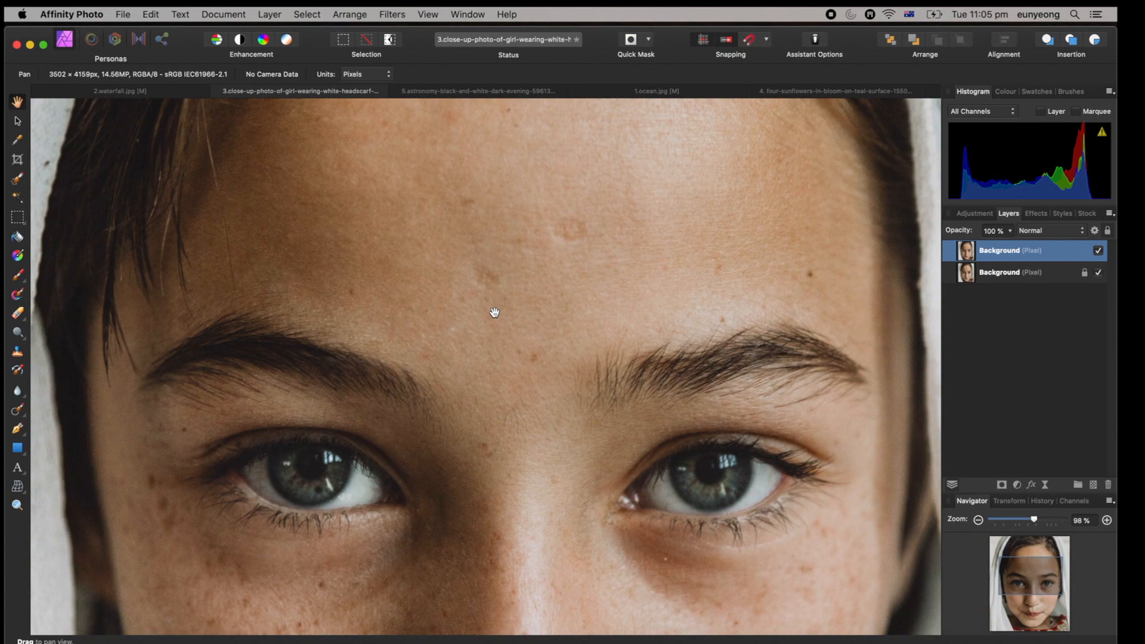
{"action": "left_click", "coordinate": [20, 414]}
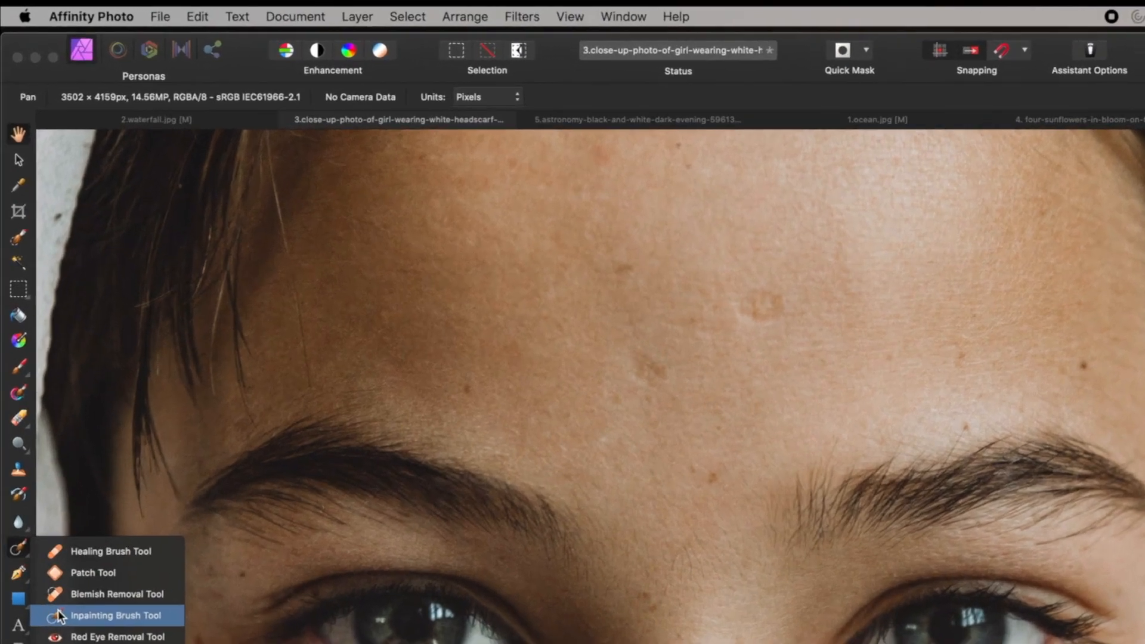
{"action": "left_click", "coordinate": [60, 615]}
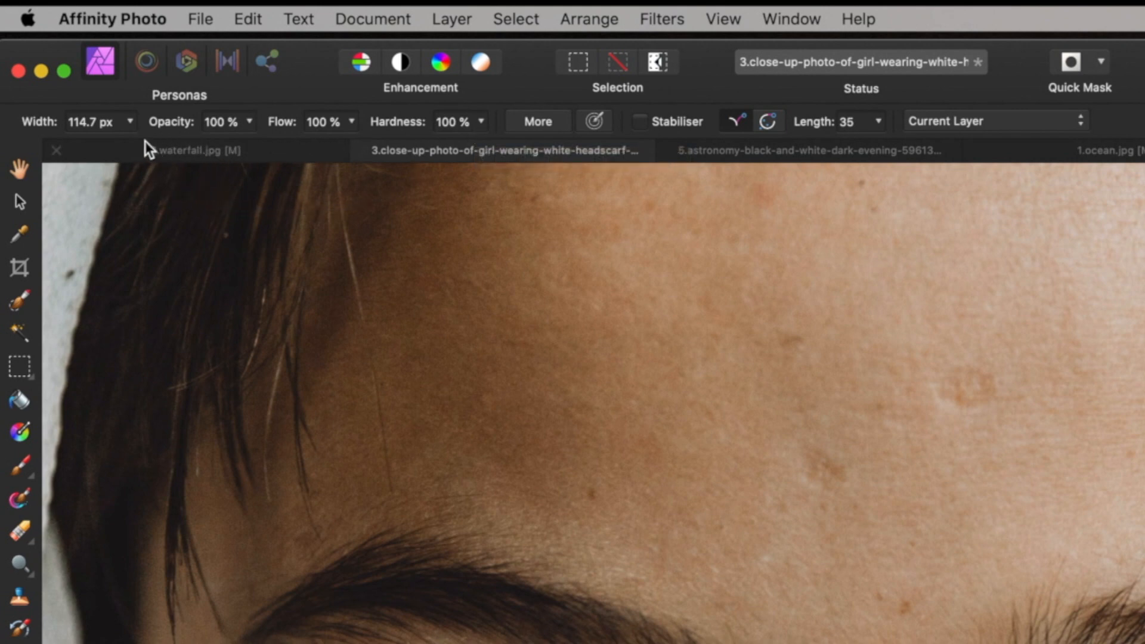
{"action": "left_click", "coordinate": [133, 123]}
{"action": "left_click_drag", "start_coordinate": [121, 147], "coordinate": [80, 146]}
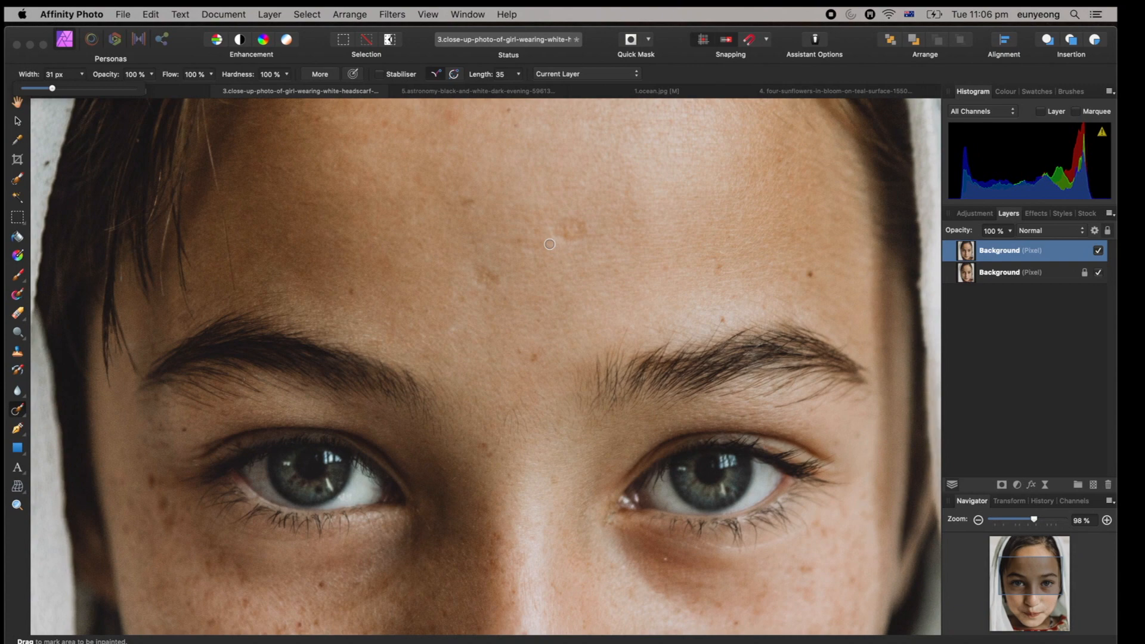
{"action": "left_click", "coordinate": [537, 357]}
{"action": "left_click", "coordinate": [519, 351]}
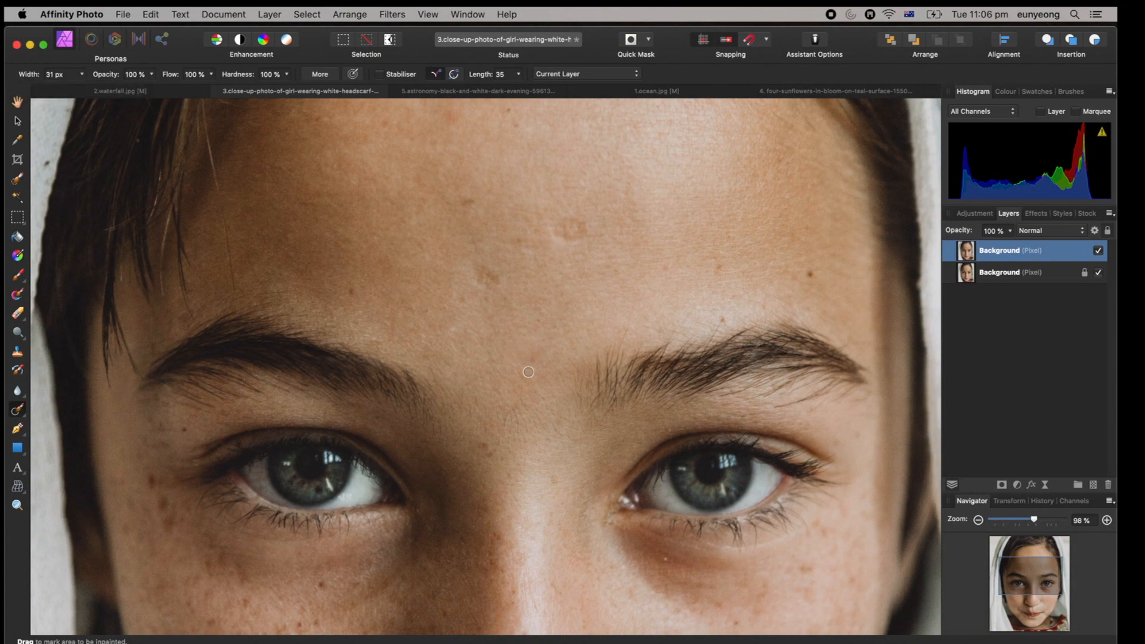
{"action": "left_click", "coordinate": [534, 362]}
{"action": "left_click", "coordinate": [720, 270]}
{"action": "left_click", "coordinate": [718, 271]}
{"action": "left_click", "coordinate": [719, 321]}
{"action": "left_click", "coordinate": [811, 278]}
Enlarge the Inpainting Brush to 47.1 px and remove the larger marks on the girl's forehead.
{"action": "key", "text": "bracketright"}
{"action": "key", "text": "bracketright"}
{"action": "key", "text": "bracketright"}
{"action": "left_click", "coordinate": [559, 229]}
{"action": "left_click_drag", "start_coordinate": [569, 226], "coordinate": [593, 234]}
{"action": "left_click", "coordinate": [482, 276]}
{"action": "left_click", "coordinate": [468, 208]}
{"action": "scroll", "coordinate": [477, 226], "scroll_direction": "up", "scroll_amount": 5}
{"action": "left_click", "coordinate": [515, 229]}
{"action": "left_click", "coordinate": [700, 124]}
{"action": "scroll", "coordinate": [561, 238], "scroll_direction": "down", "scroll_amount": 5}
{"action": "left_click", "coordinate": [705, 297]}
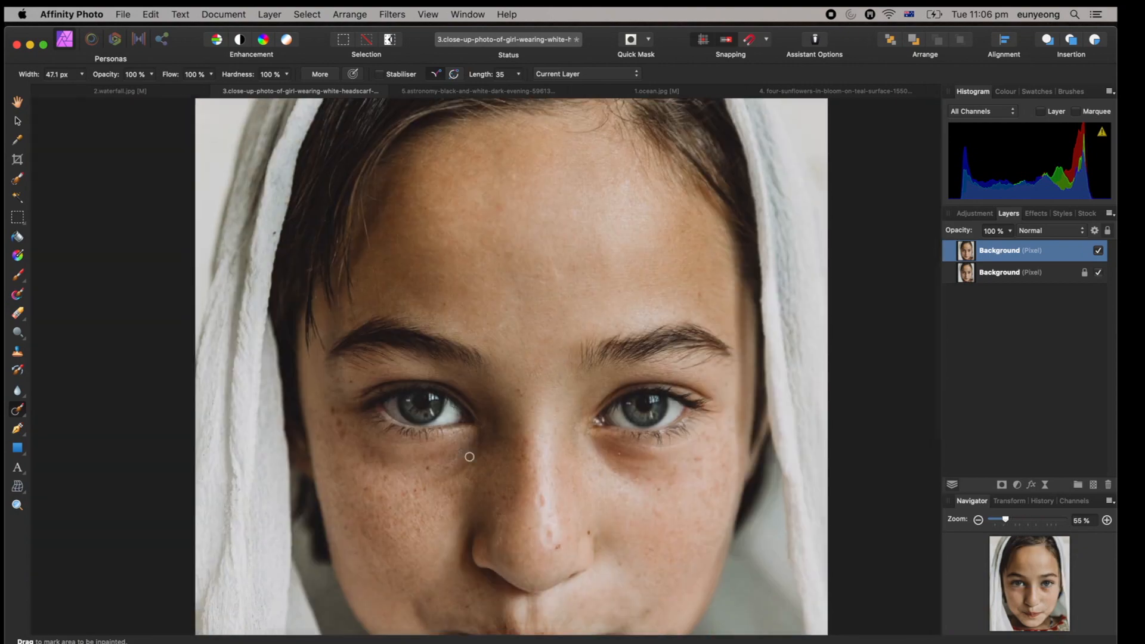
Paint out the spots around the girl's nose and cheeks with the 47.1 px Inpainting Brush.
{"action": "scroll", "coordinate": [482, 441], "scroll_direction": "down", "scroll_amount": 2}
{"action": "left_click", "coordinate": [563, 446]}
{"action": "left_click", "coordinate": [576, 489]}
{"action": "scroll", "coordinate": [357, 439], "scroll_direction": "up", "scroll_amount": 5}
{"action": "left_click", "coordinate": [369, 332]}
{"action": "left_click", "coordinate": [443, 406]}
{"action": "left_click", "coordinate": [510, 448]}
Enlarge the Inpainting Brush to 94.8 px and remove the remaining freckles on both of the girl's cheeks.
{"action": "scroll", "coordinate": [510, 454], "scroll_direction": "down", "scroll_amount": 5}
{"action": "key", "text": "bracketright"}
{"action": "key", "text": "bracketright"}
{"action": "key", "text": "bracketright"}
{"action": "key", "text": "bracketright"}
{"action": "key", "text": "bracketright"}
{"action": "left_click", "coordinate": [457, 526]}
{"action": "left_click", "coordinate": [795, 460]}
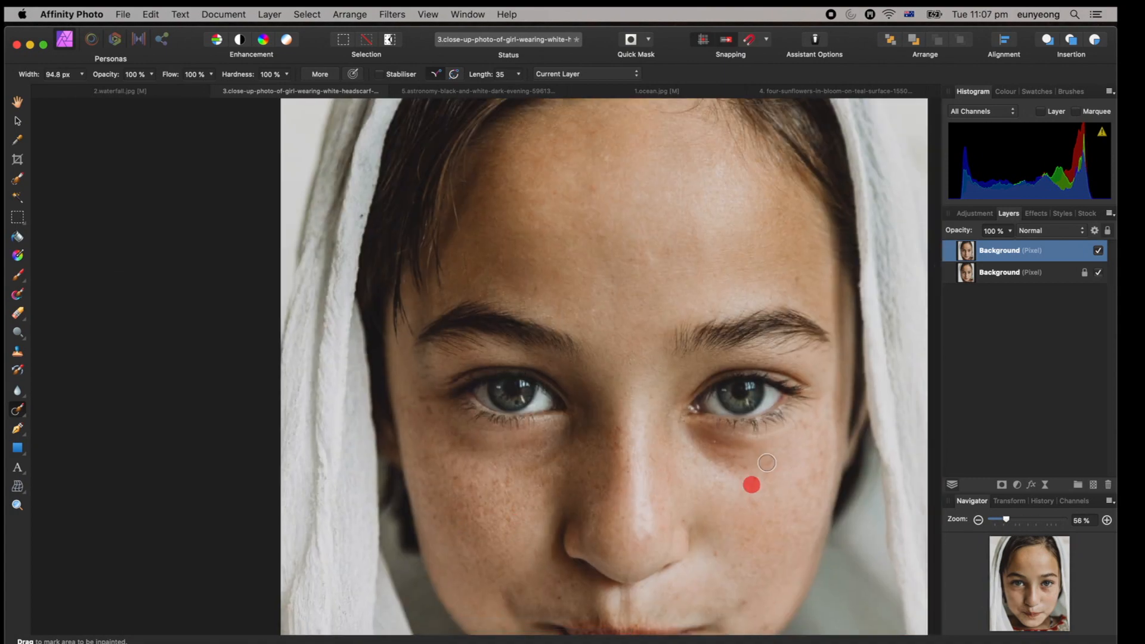
{"action": "scroll", "coordinate": [766, 475], "scroll_direction": "down", "scroll_amount": 3}
{"action": "left_click", "coordinate": [741, 479]}
Hide and show the retouched upper layer to compare the girl's face before and after spot removal.
{"action": "scroll", "coordinate": [741, 478], "scroll_direction": "down", "scroll_amount": 2}
{"action": "left_click", "coordinate": [1098, 251]}
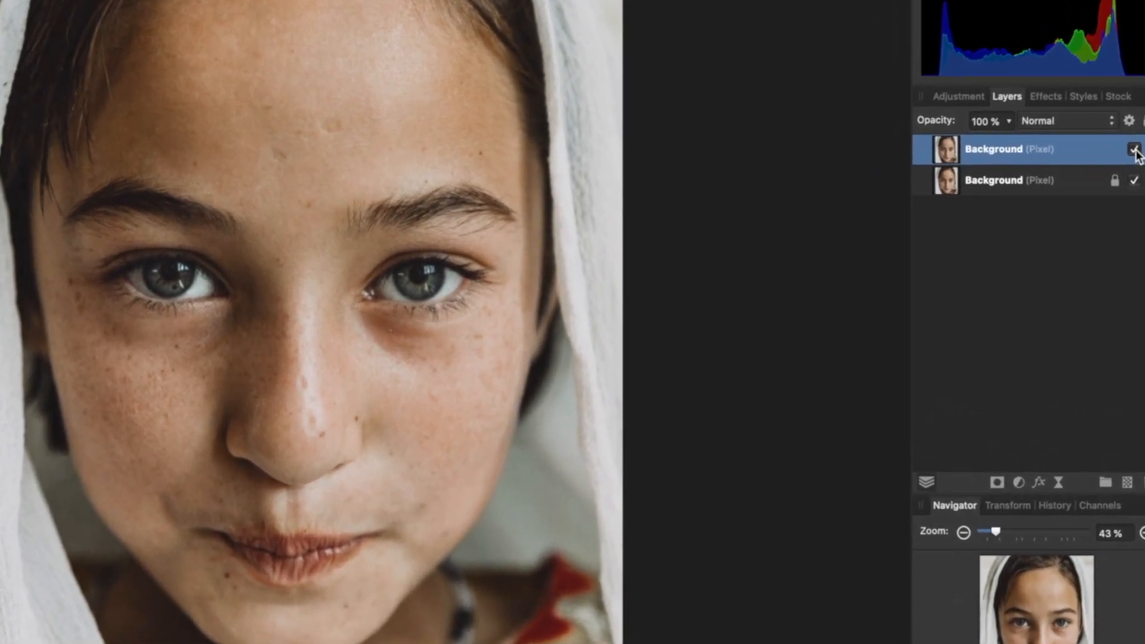
{"action": "left_click", "coordinate": [1135, 149]}
{"action": "left_click", "coordinate": [1134, 149]}
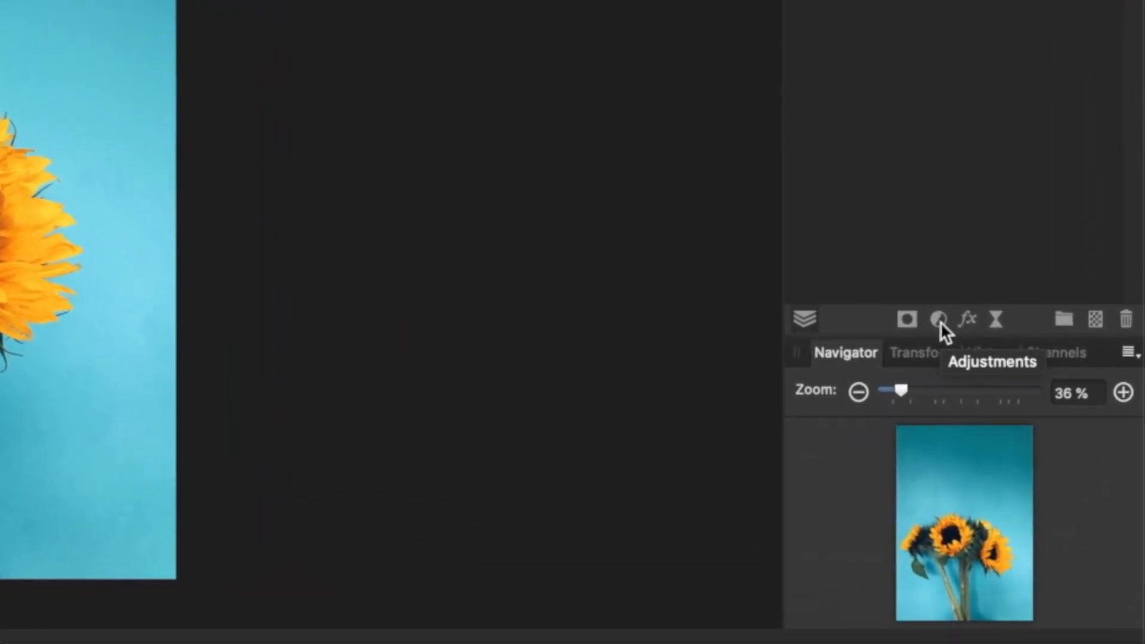
Add a Black and White adjustment layer to the sunflower photo and try shifting its Yellow level.
{"action": "left_click", "coordinate": [941, 321]}
{"action": "left_click", "coordinate": [940, 321]}
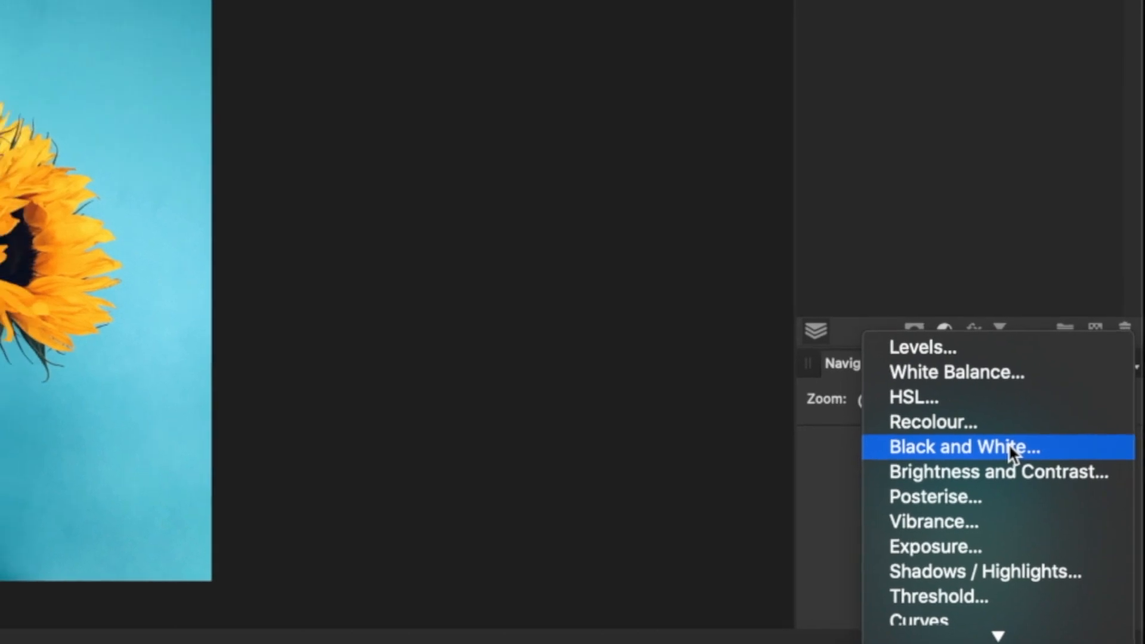
{"action": "left_click", "coordinate": [1009, 446]}
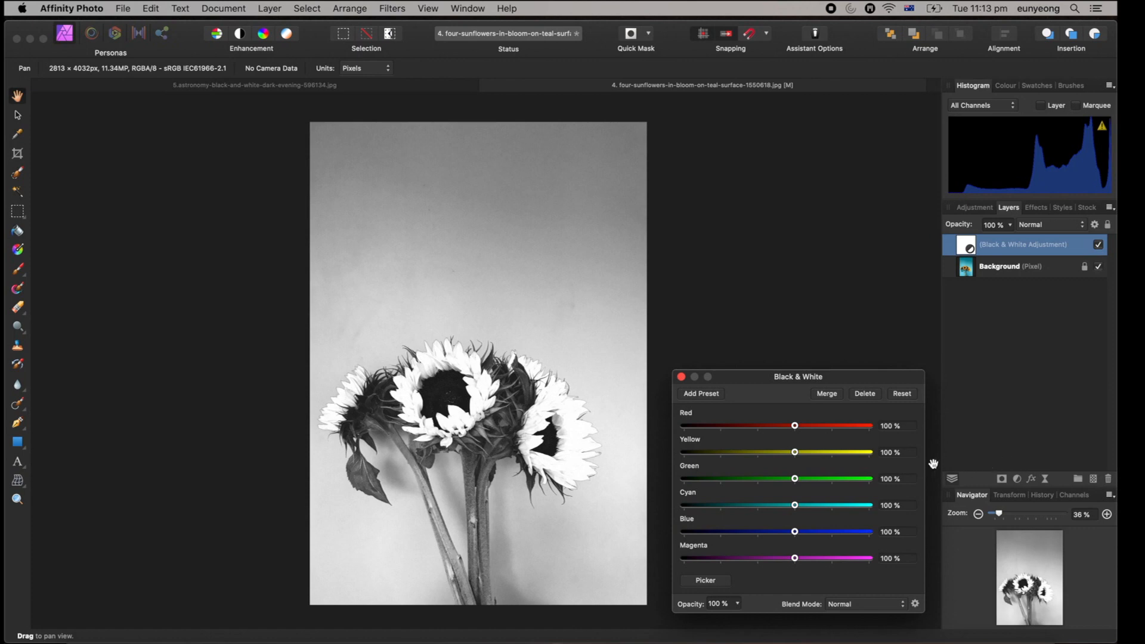
{"action": "mouse_move", "coordinate": [797, 455]}
{"action": "left_mouse_down"}
{"action": "mouse_move", "coordinate": [712, 457]}
{"action": "mouse_move", "coordinate": [878, 460]}
{"action": "mouse_move", "coordinate": [798, 459]}
{"action": "left_mouse_up"}
Move the Black & White adjustment layer below the Background layer and delete it.
{"action": "left_click_drag", "start_coordinate": [1000, 249], "coordinate": [998, 305]}
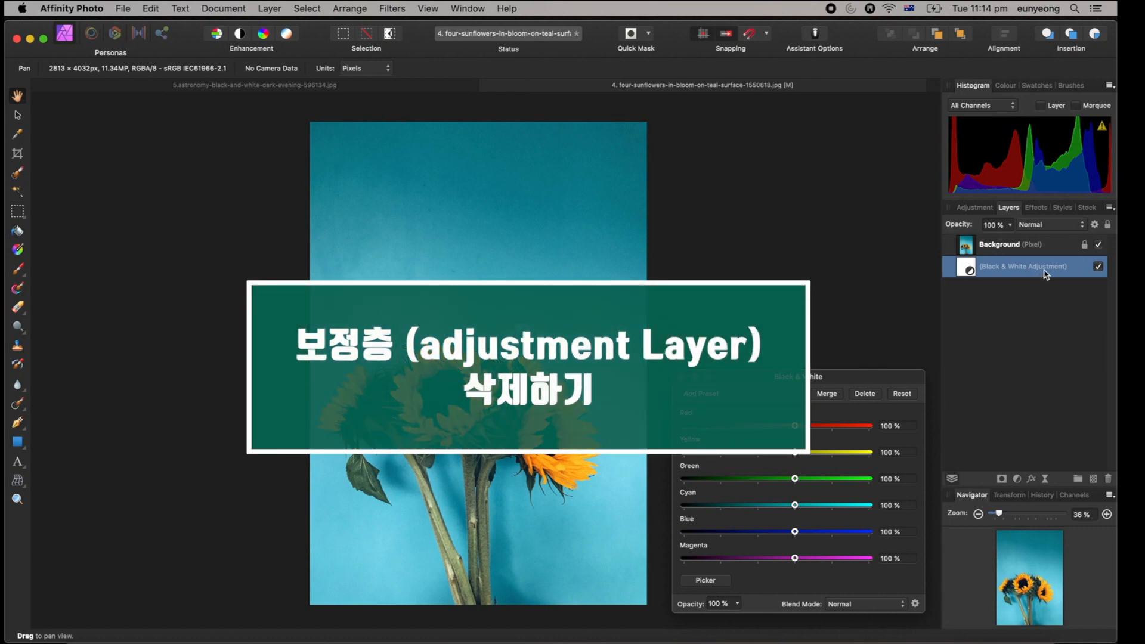
{"action": "right_click", "coordinate": [1078, 271]}
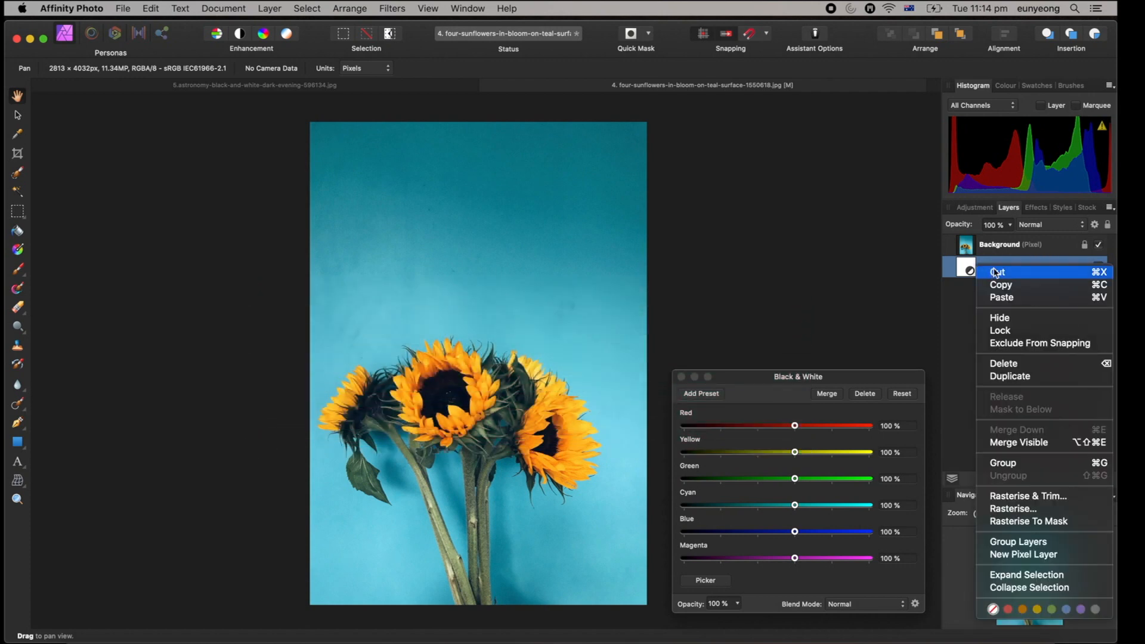
{"action": "left_click", "coordinate": [968, 275]}
{"action": "left_click_drag", "start_coordinate": [1038, 272], "coordinate": [1109, 482]}
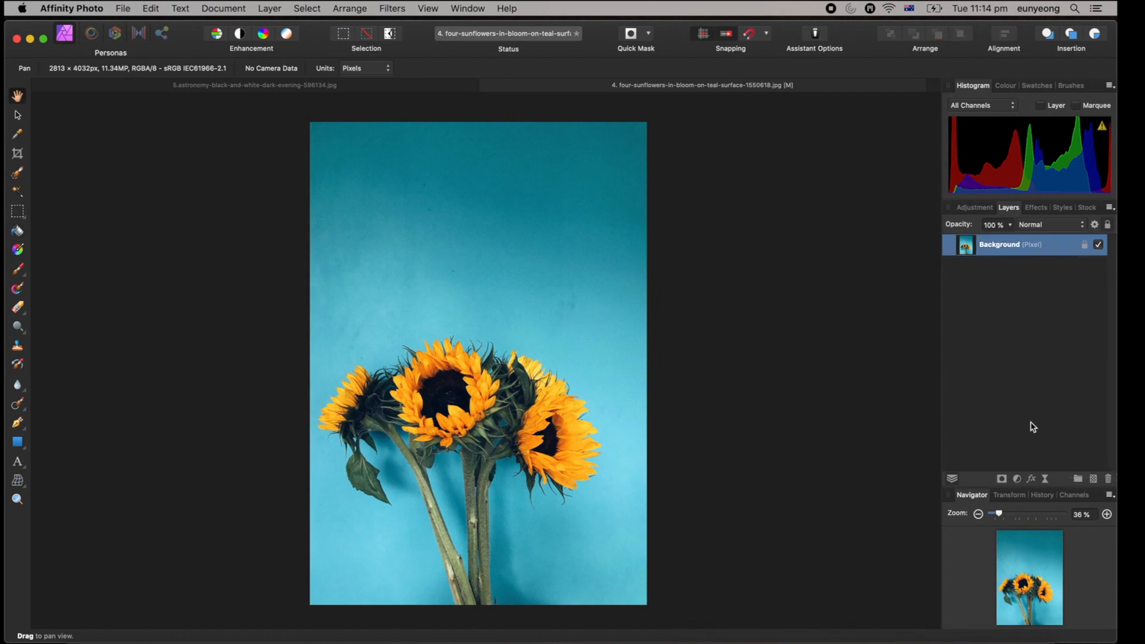
Add a Brightness and Contrast adjustment to the sunflower photo with Brightness 10% and Contrast -14%.
{"action": "left_click", "coordinate": [1018, 479]}
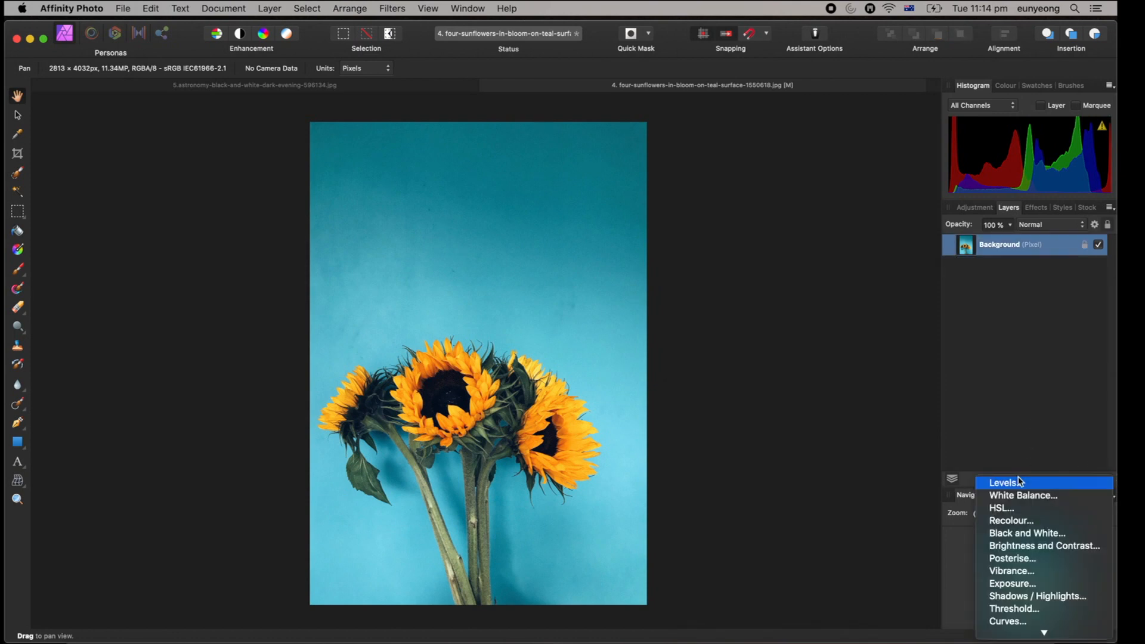
{"action": "left_click", "coordinate": [1024, 547]}
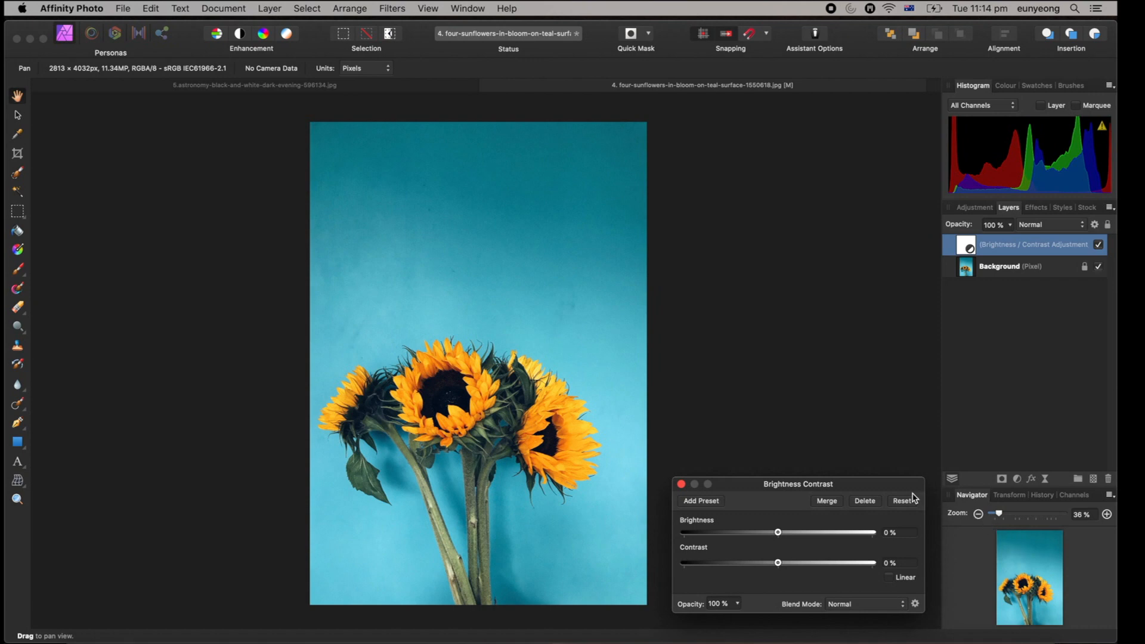
{"action": "left_click_drag", "start_coordinate": [778, 533], "coordinate": [769, 565]}
{"action": "left_click_drag", "start_coordinate": [768, 565], "coordinate": [765, 564]}
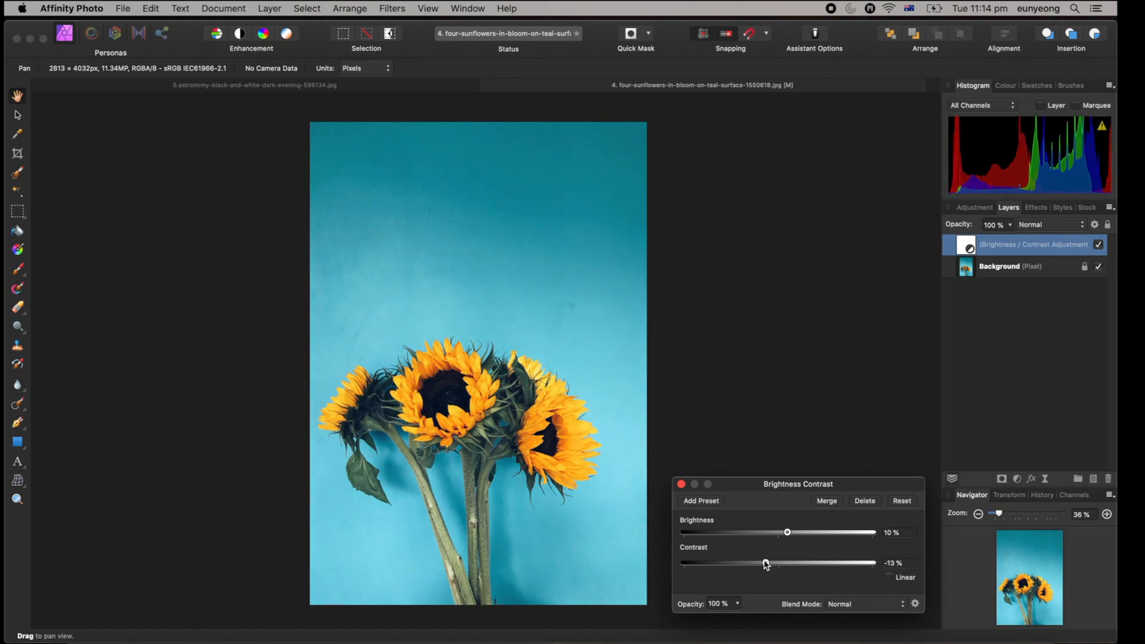
{"action": "left_click", "coordinate": [681, 484]}
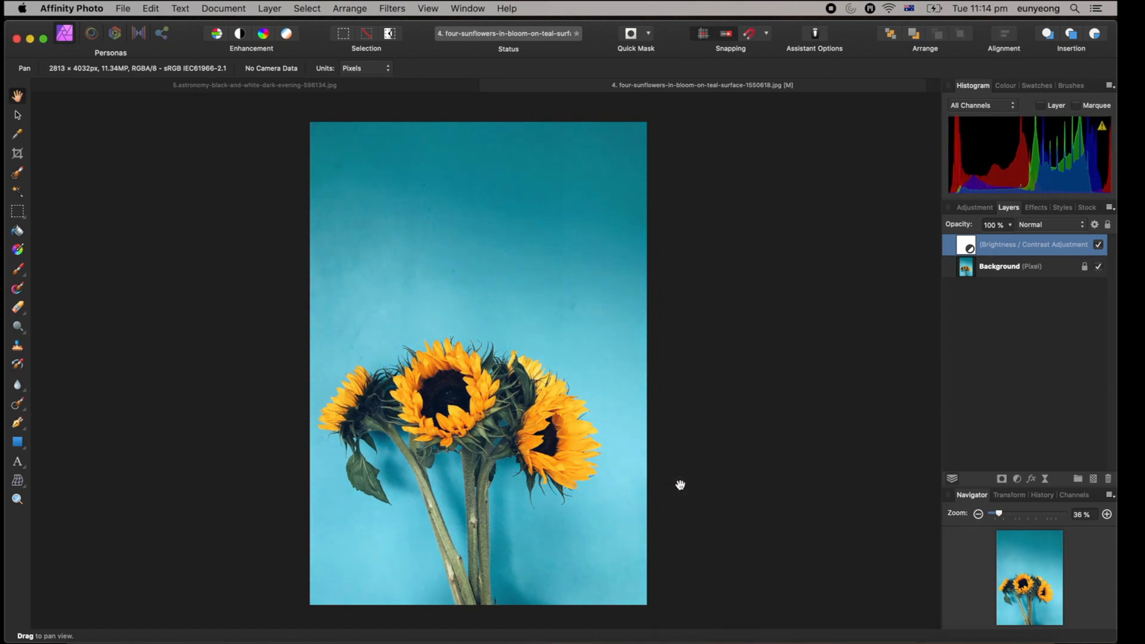
Hide and show the Brightness / Contrast adjustment layer repeatedly to compare its effect on the sunflowers.
{"action": "left_click", "coordinate": [1099, 246]}
{"action": "left_click", "coordinate": [1099, 246]}
{"action": "left_click", "coordinate": [1099, 246]}
{"action": "left_click", "coordinate": [1098, 246]}
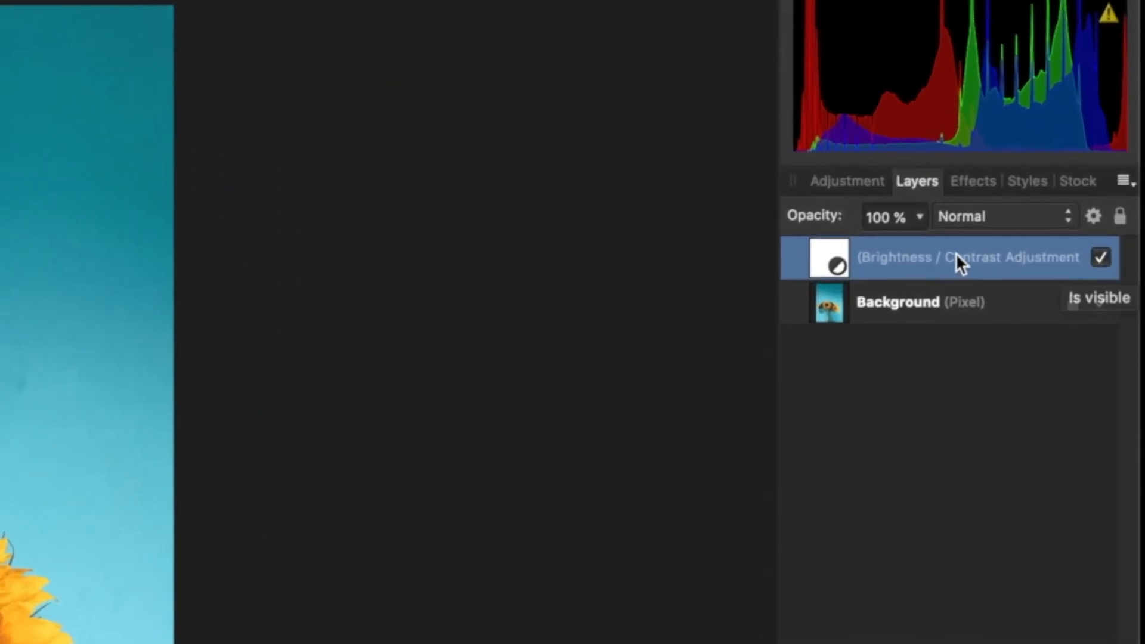
Reopen the Brightness / Contrast adjustment's settings and set Brightness to 9%.
{"action": "left_click", "coordinate": [837, 267]}
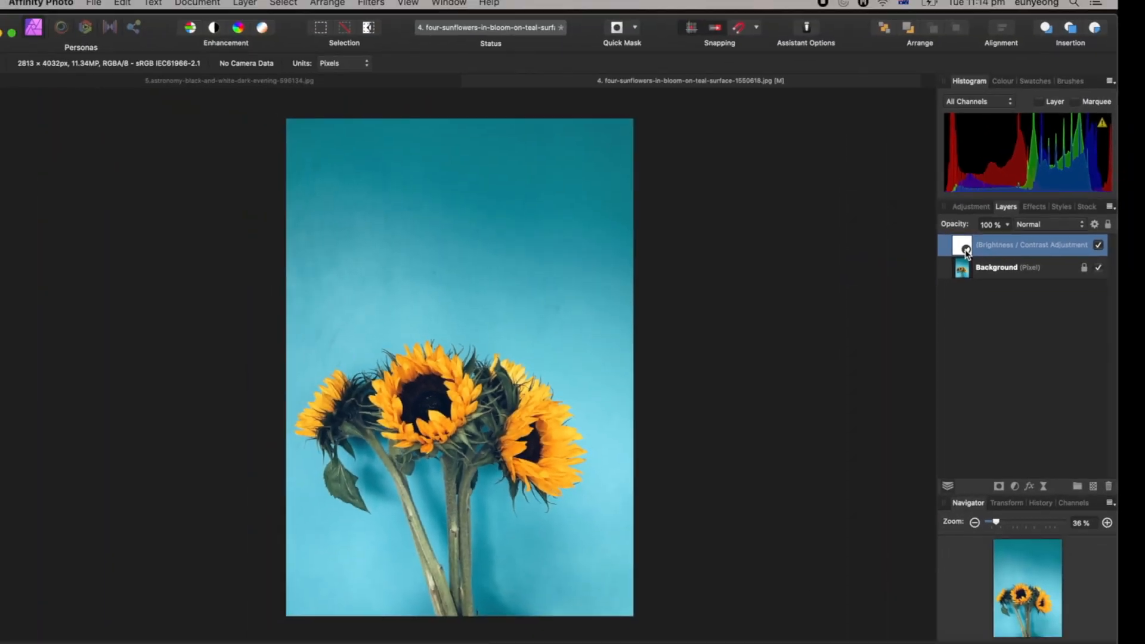
{"action": "double_click", "coordinate": [837, 269]}
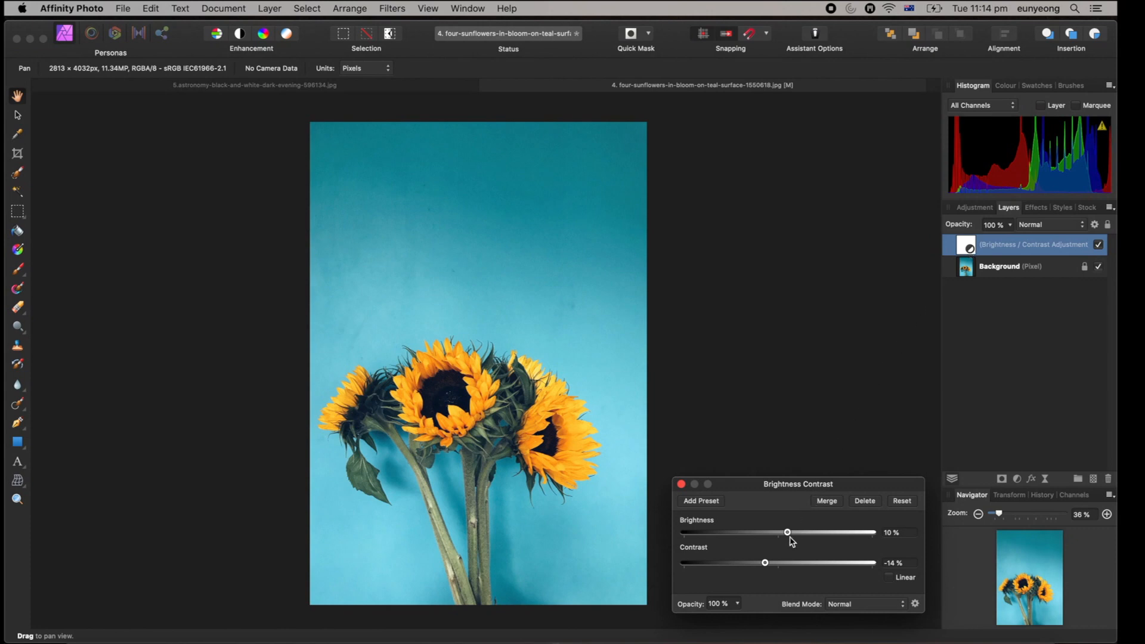
{"action": "left_click_drag", "start_coordinate": [788, 535], "coordinate": [786, 535]}
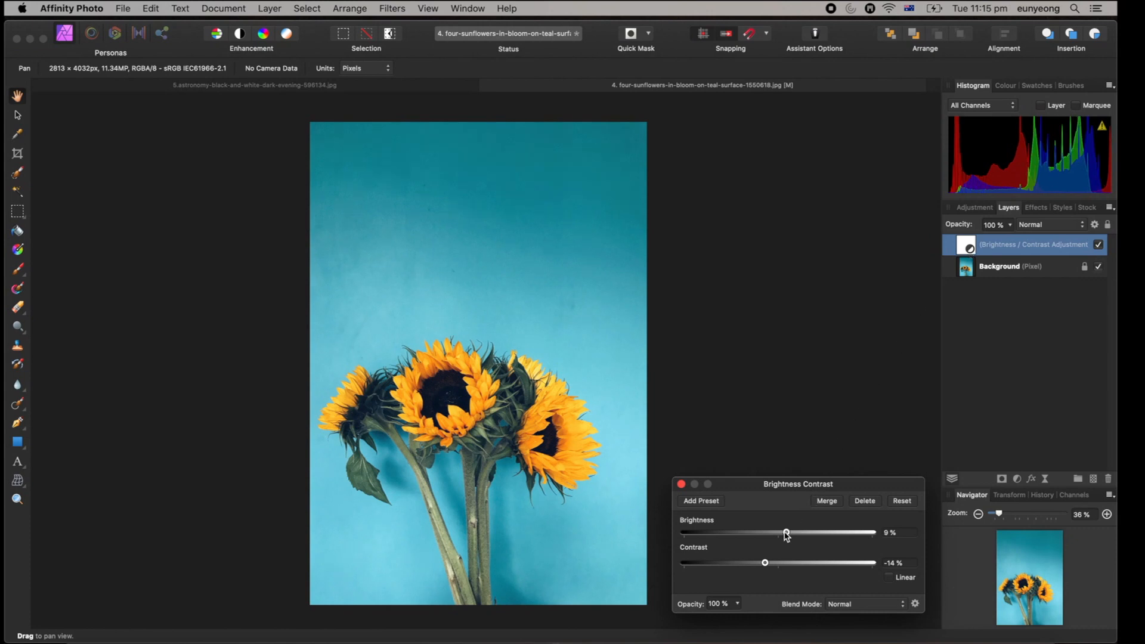
{"action": "left_click", "coordinate": [682, 485]}
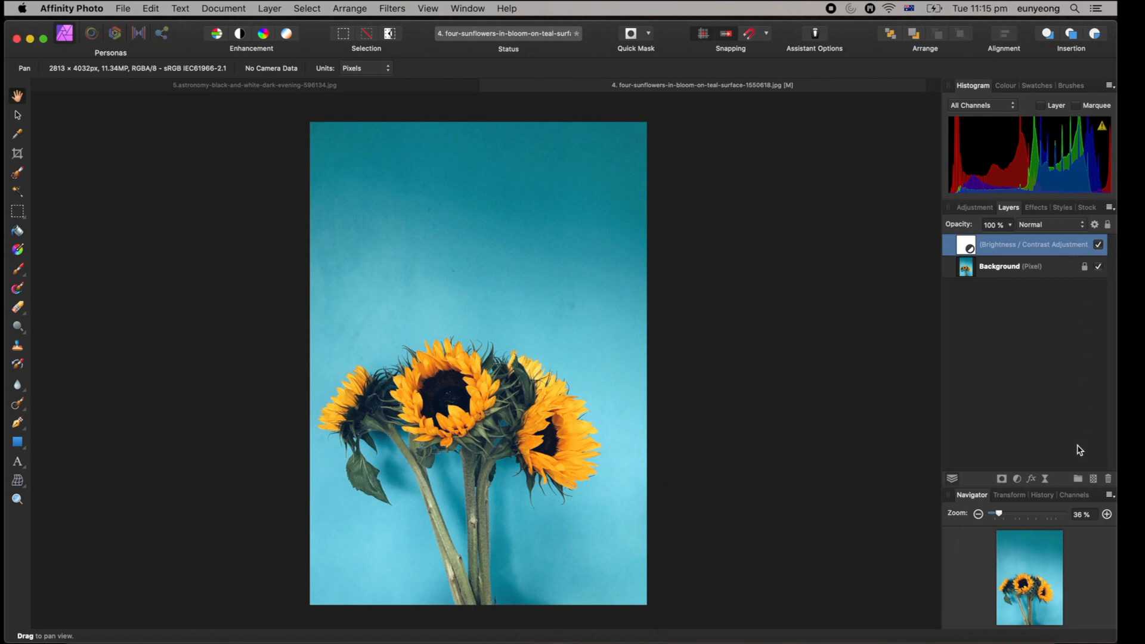
Add an HSL adjustment layer to the sunflower photo with a Saturation Shift of -6%.
{"action": "left_click", "coordinate": [1017, 480]}
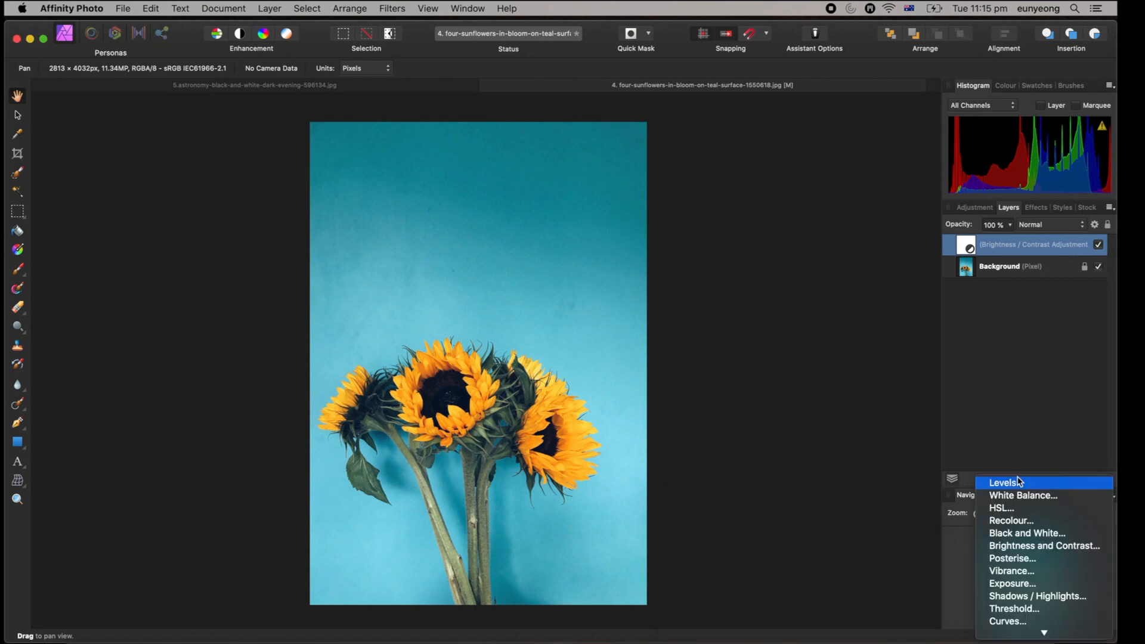
{"action": "left_click", "coordinate": [1008, 507]}
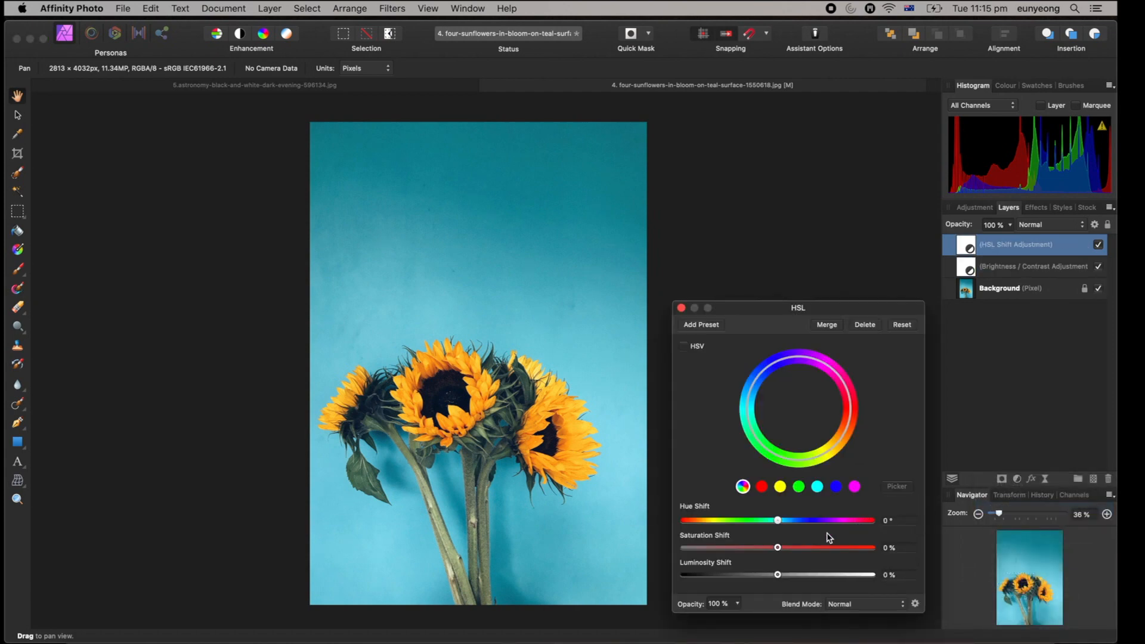
{"action": "mouse_move", "coordinate": [779, 549]}
{"action": "left_mouse_down"}
{"action": "mouse_move", "coordinate": [681, 550]}
{"action": "mouse_move", "coordinate": [787, 561]}
{"action": "mouse_move", "coordinate": [893, 549]}
{"action": "mouse_move", "coordinate": [777, 555]}
{"action": "left_mouse_up"}
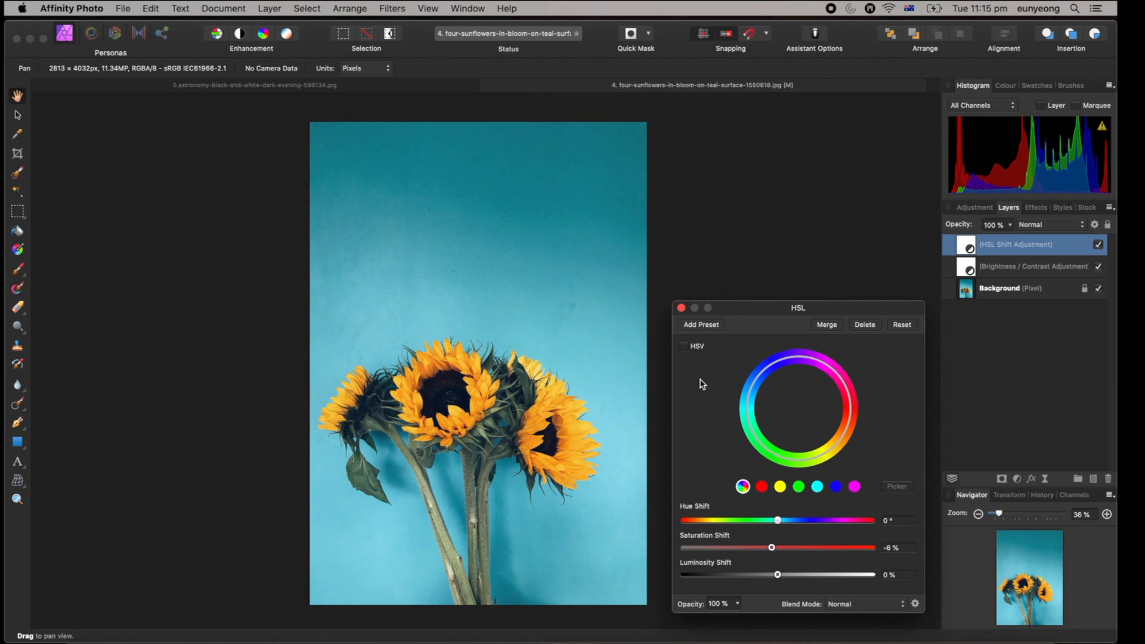
{"action": "left_click", "coordinate": [682, 308]}
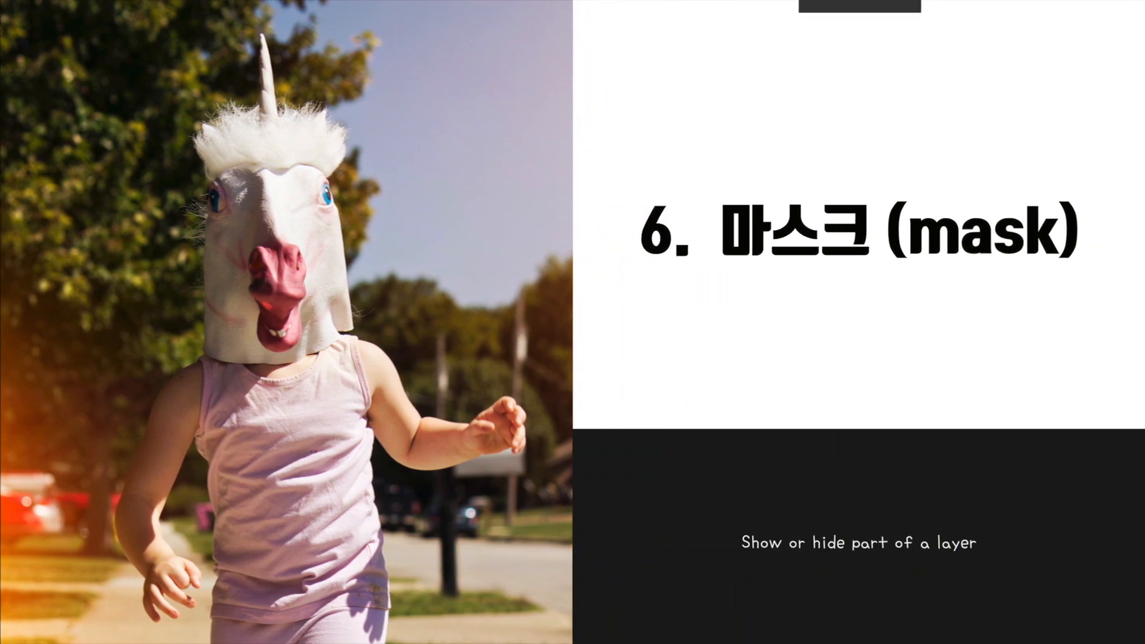
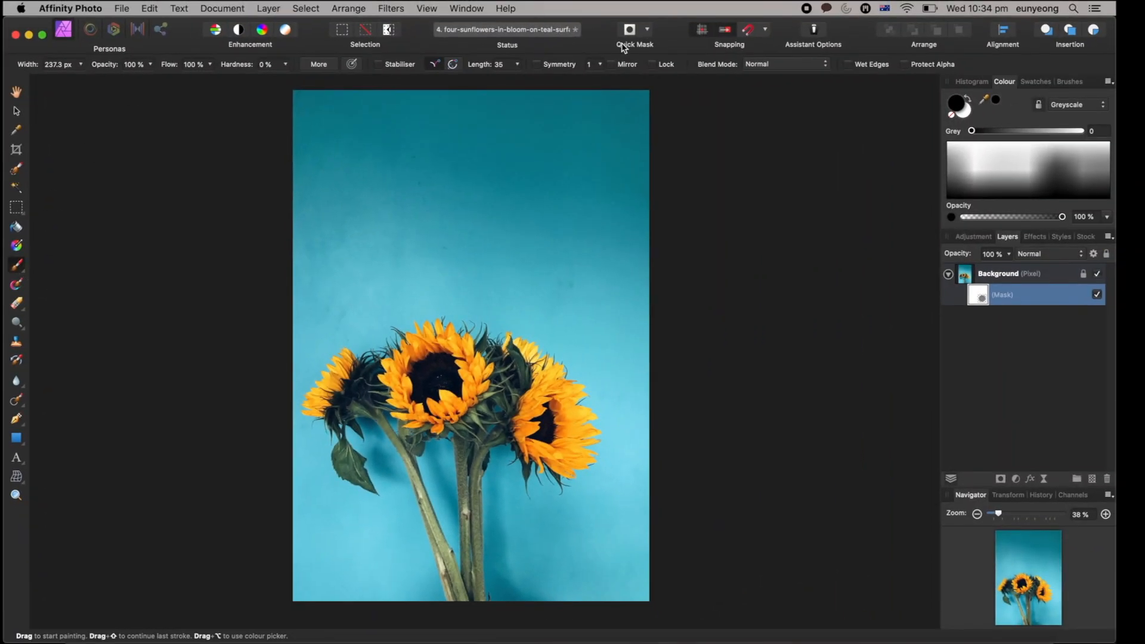
Switch the active paint colour for the sunflower layer's mask to white and back to black.
{"action": "left_click", "coordinate": [971, 114]}
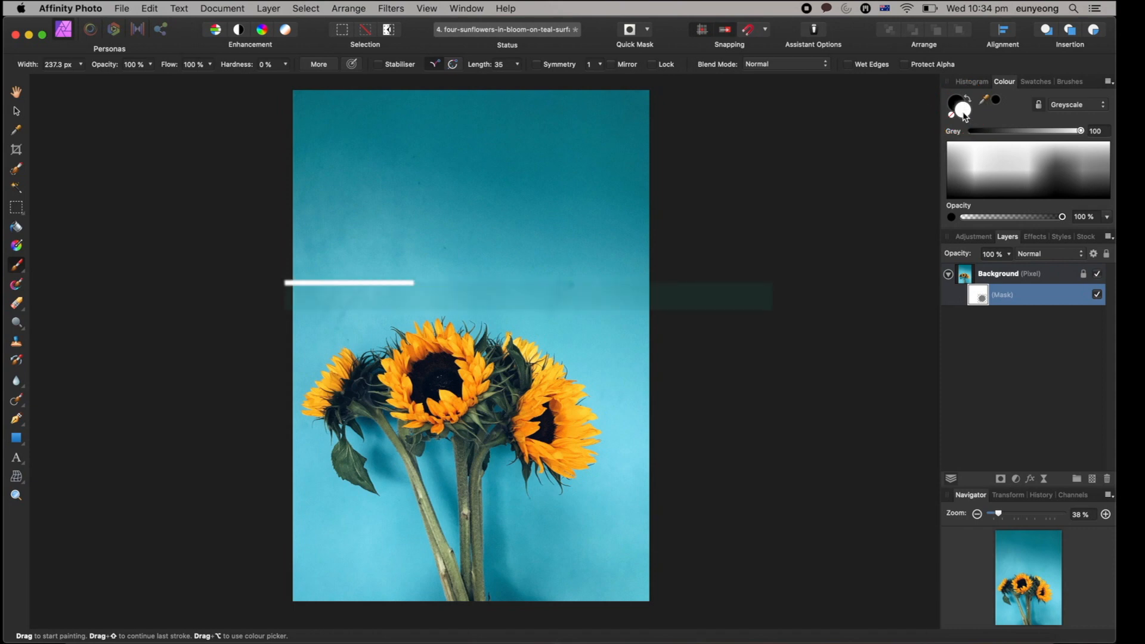
{"action": "left_click", "coordinate": [954, 108]}
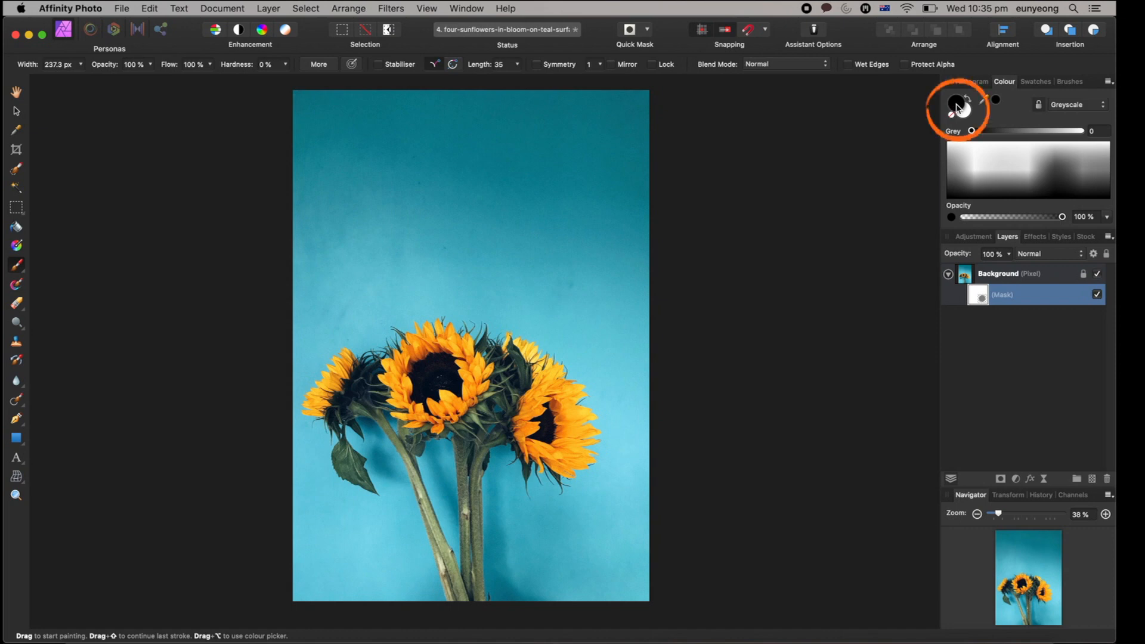
Paint a diagonal black stroke on the mask across the teal backdrop above the sunflowers, and paint back over parts of it in white.
{"action": "left_click", "coordinate": [576, 162]}
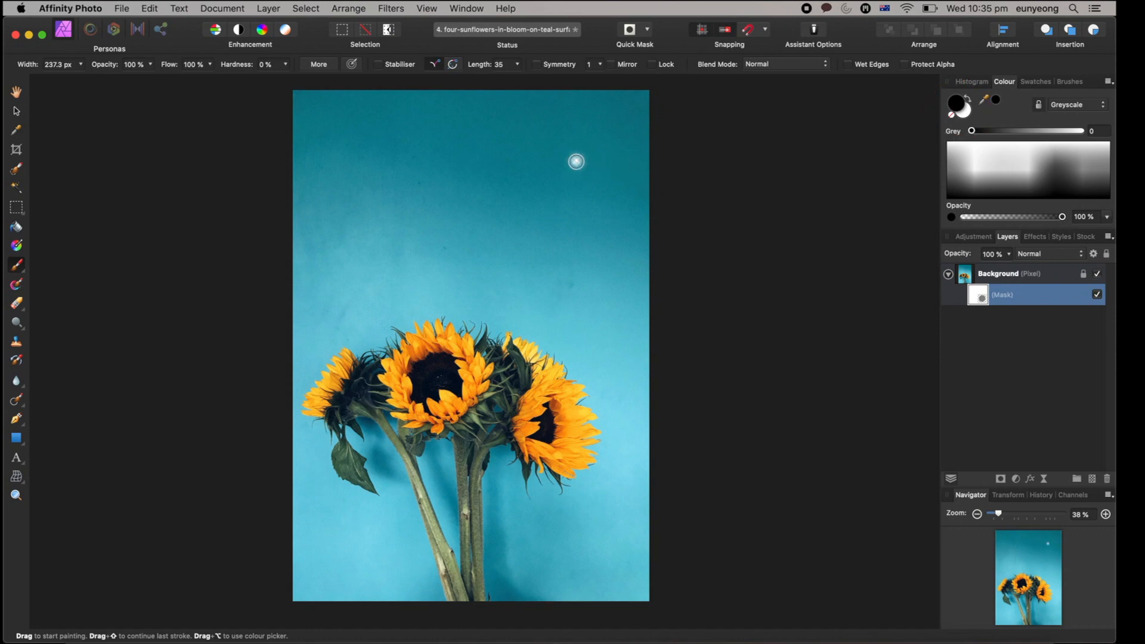
{"action": "mouse_move", "coordinate": [577, 162]}
{"action": "left_mouse_down"}
{"action": "mouse_move", "coordinate": [474, 205]}
{"action": "mouse_move", "coordinate": [425, 252]}
{"action": "mouse_move", "coordinate": [369, 272]}
{"action": "left_mouse_up"}
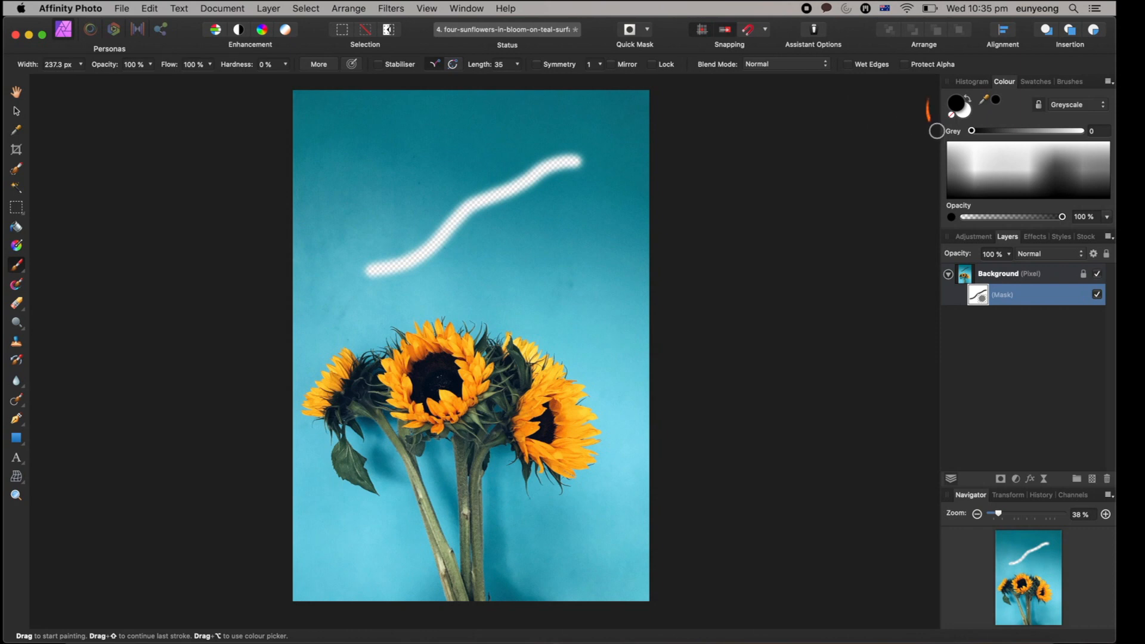
{"action": "left_click", "coordinate": [965, 112]}
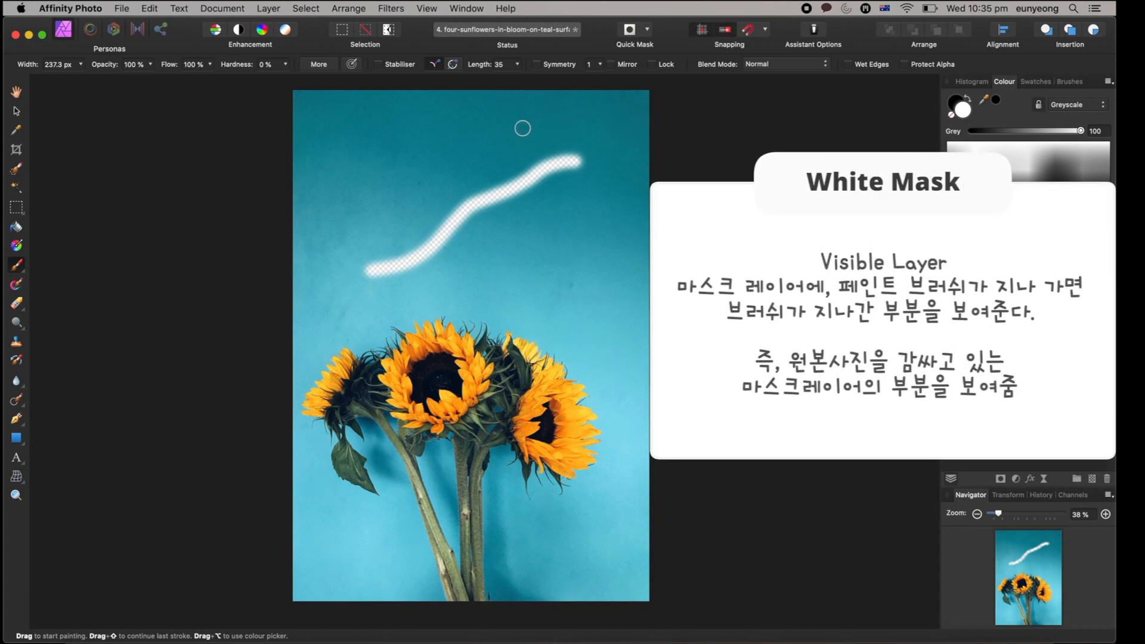
{"action": "mouse_move", "coordinate": [529, 137]}
{"action": "left_mouse_down"}
{"action": "mouse_move", "coordinate": [549, 184]}
{"action": "mouse_move", "coordinate": [475, 182]}
{"action": "mouse_move", "coordinate": [486, 237]}
{"action": "mouse_move", "coordinate": [427, 205]}
{"action": "mouse_move", "coordinate": [466, 297]}
{"action": "left_mouse_up"}
{"action": "mouse_move", "coordinate": [437, 258]}
{"action": "left_mouse_down"}
{"action": "mouse_move", "coordinate": [396, 231]}
{"action": "mouse_move", "coordinate": [413, 285]}
{"action": "mouse_move", "coordinate": [382, 254]}
{"action": "mouse_move", "coordinate": [392, 304]}
{"action": "mouse_move", "coordinate": [360, 246]}
{"action": "mouse_move", "coordinate": [396, 286]}
{"action": "mouse_move", "coordinate": [365, 255]}
{"action": "mouse_move", "coordinate": [434, 266]}
{"action": "mouse_move", "coordinate": [372, 288]}
{"action": "left_mouse_up"}
{"action": "mouse_move", "coordinate": [535, 199]}
{"action": "left_mouse_down"}
{"action": "mouse_move", "coordinate": [531, 158]}
{"action": "mouse_move", "coordinate": [552, 150]}
{"action": "mouse_move", "coordinate": [581, 171]}
{"action": "left_mouse_up"}
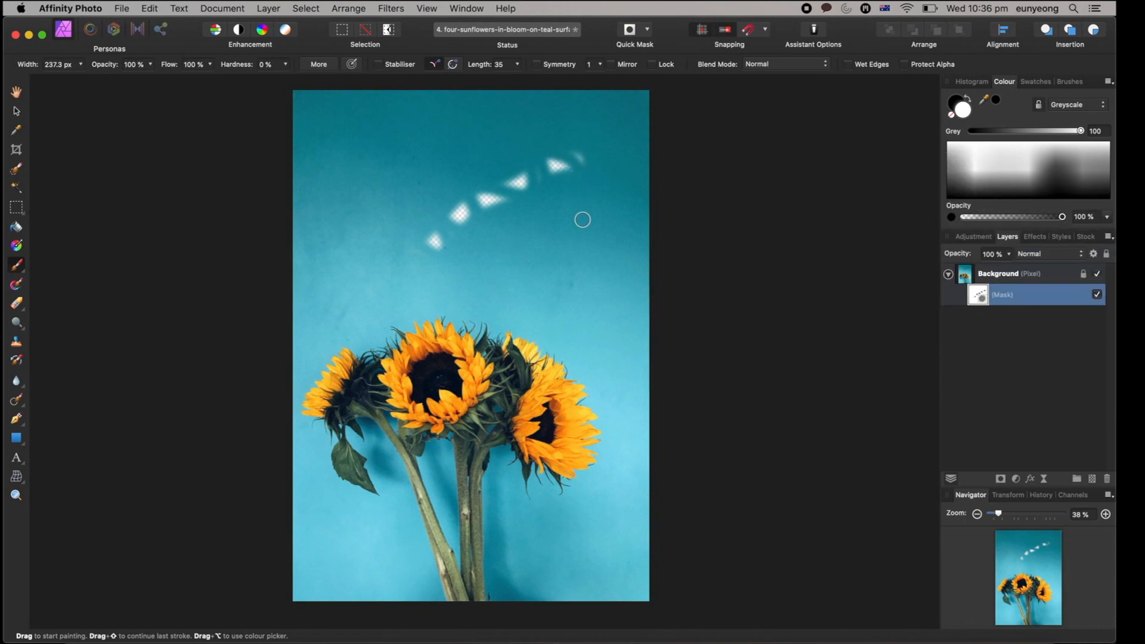
Hide and show the mask to compare its effect on the photo, and delete the mask from the Background layer.
{"action": "left_click", "coordinate": [1098, 295]}
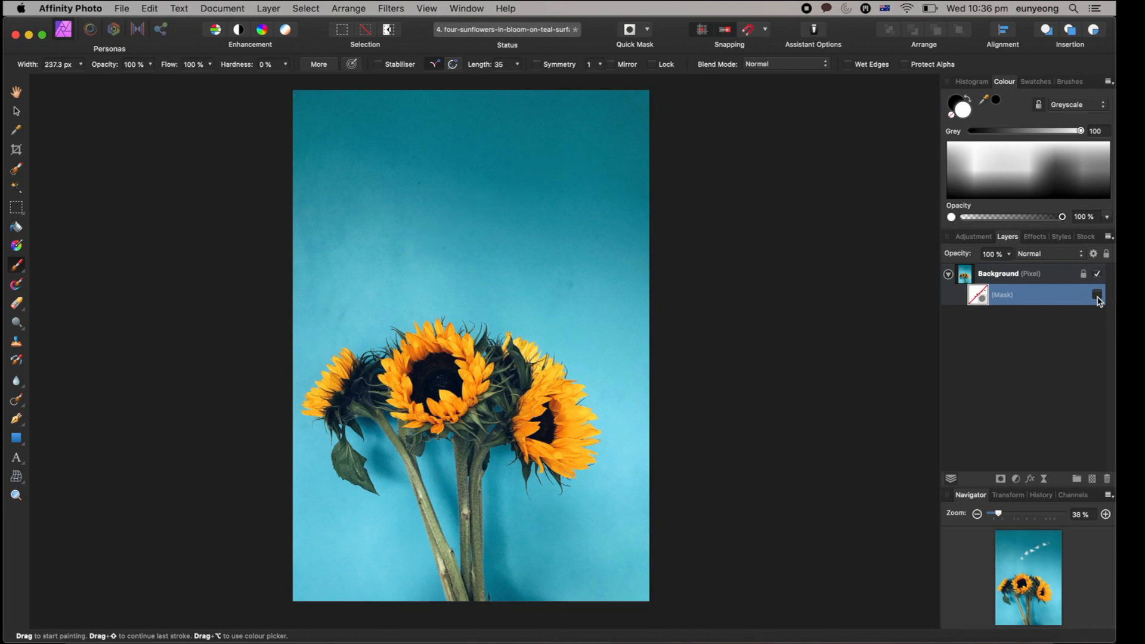
{"action": "left_click", "coordinate": [1097, 295]}
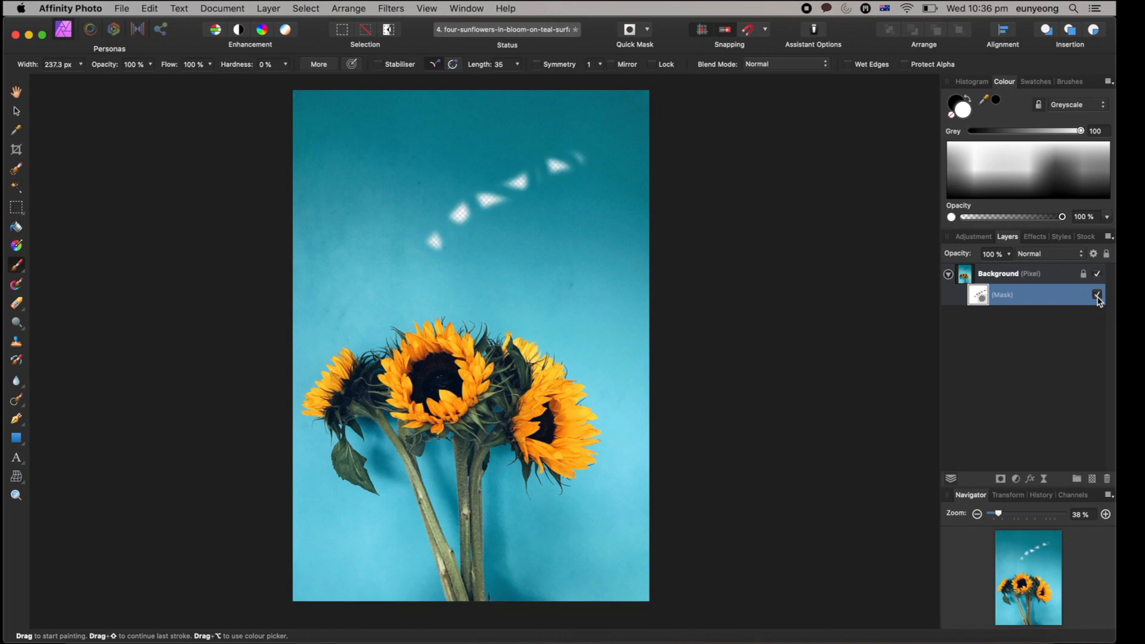
{"action": "left_click", "coordinate": [1098, 295]}
{"action": "left_click", "coordinate": [1097, 295]}
{"action": "left_click_drag", "start_coordinate": [1099, 300], "coordinate": [1112, 485]}
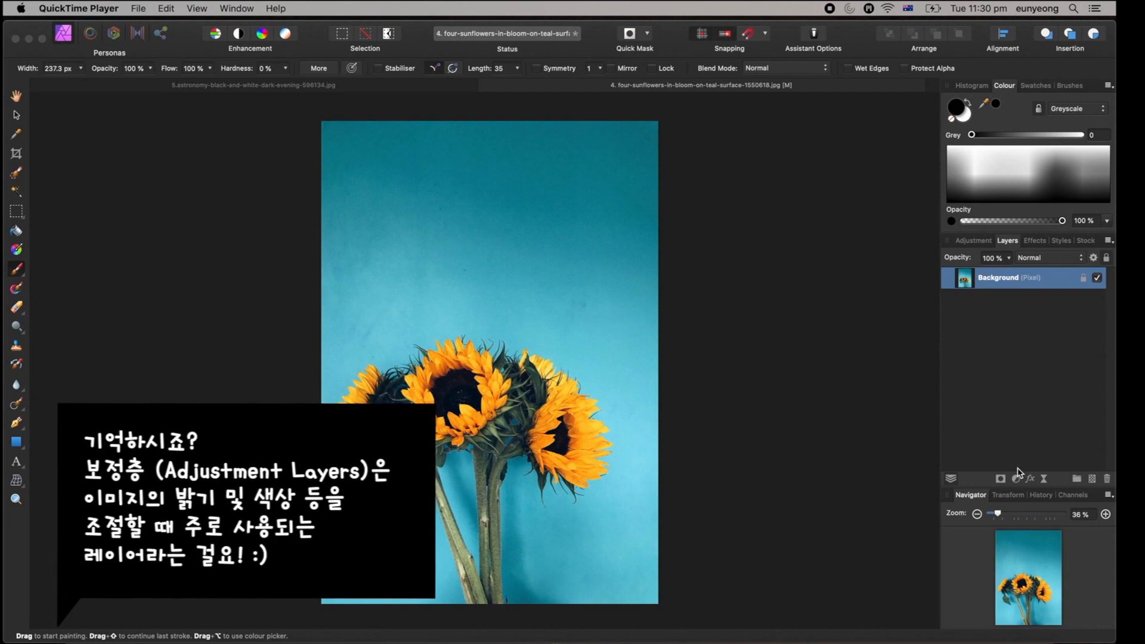
Add a Black and White adjustment layer to the sunflower photo with all colour values left at 100%.
{"action": "left_click", "coordinate": [1017, 480]}
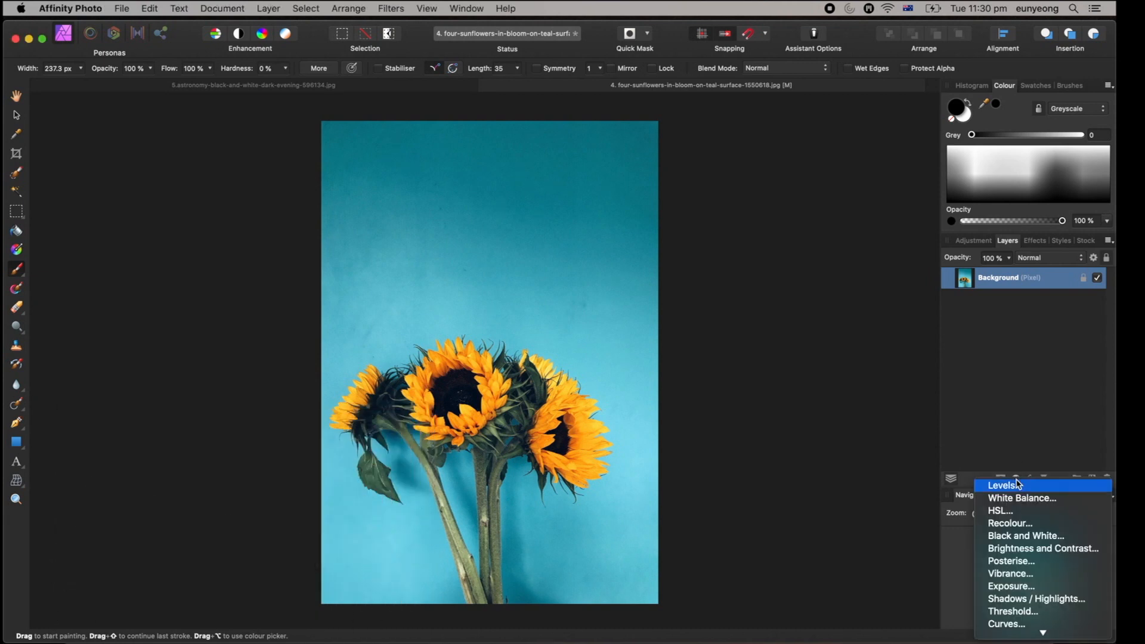
{"action": "left_click", "coordinate": [1008, 535]}
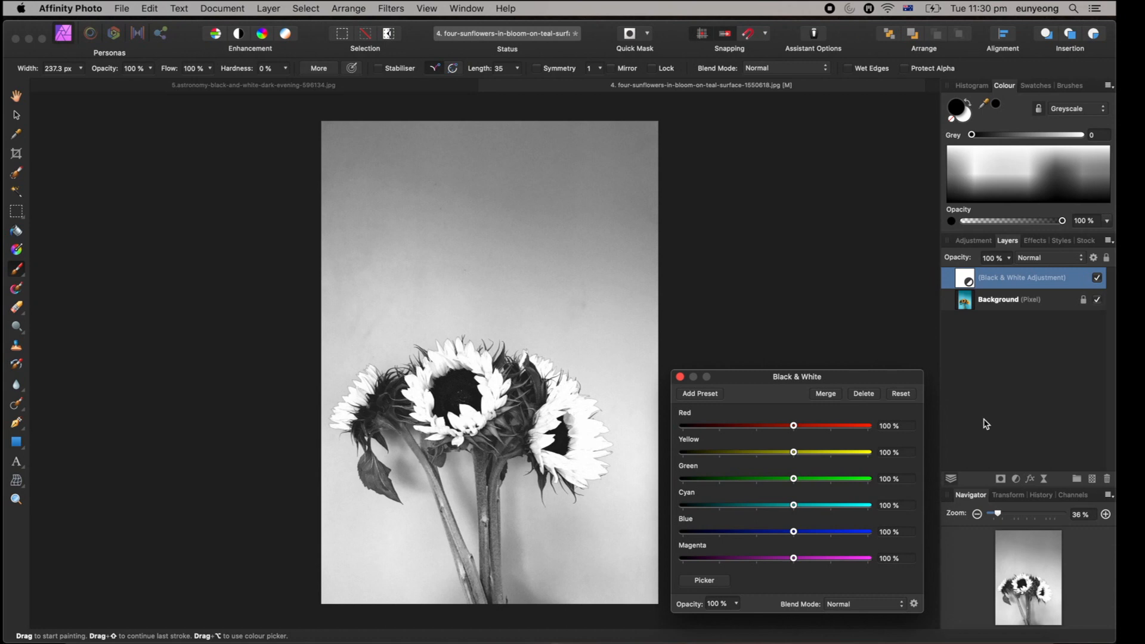
{"action": "left_click", "coordinate": [680, 377]}
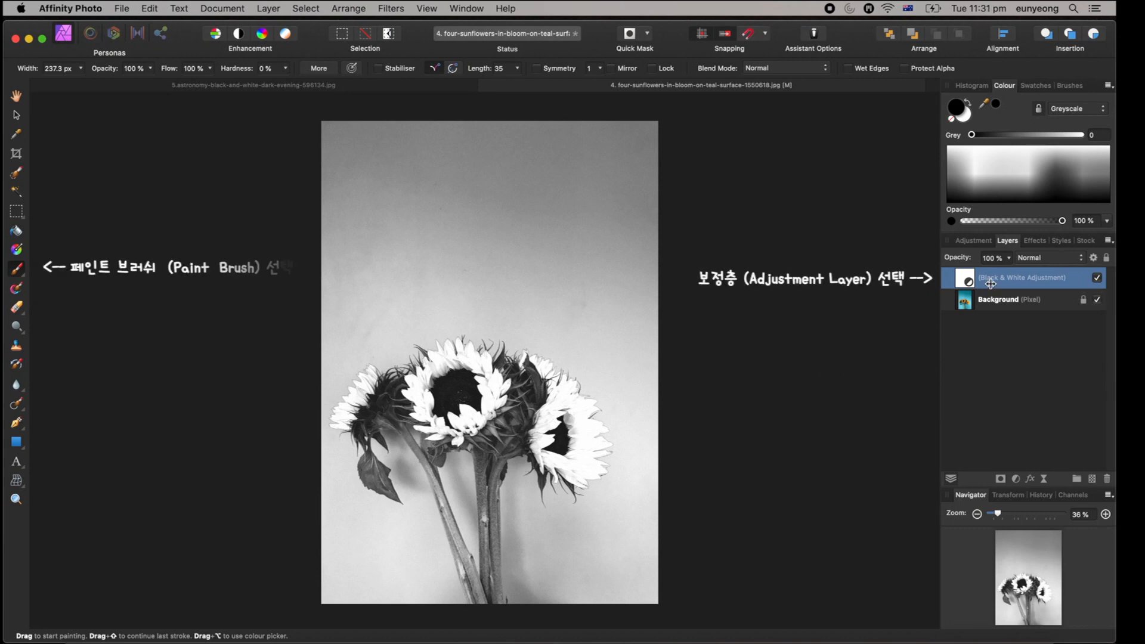
Paint in black on the Black & White adjustment over the central sunflower's petals to reveal their colour, and reduce the brush width to 76.1 px.
{"action": "double_click", "coordinate": [1010, 278]}
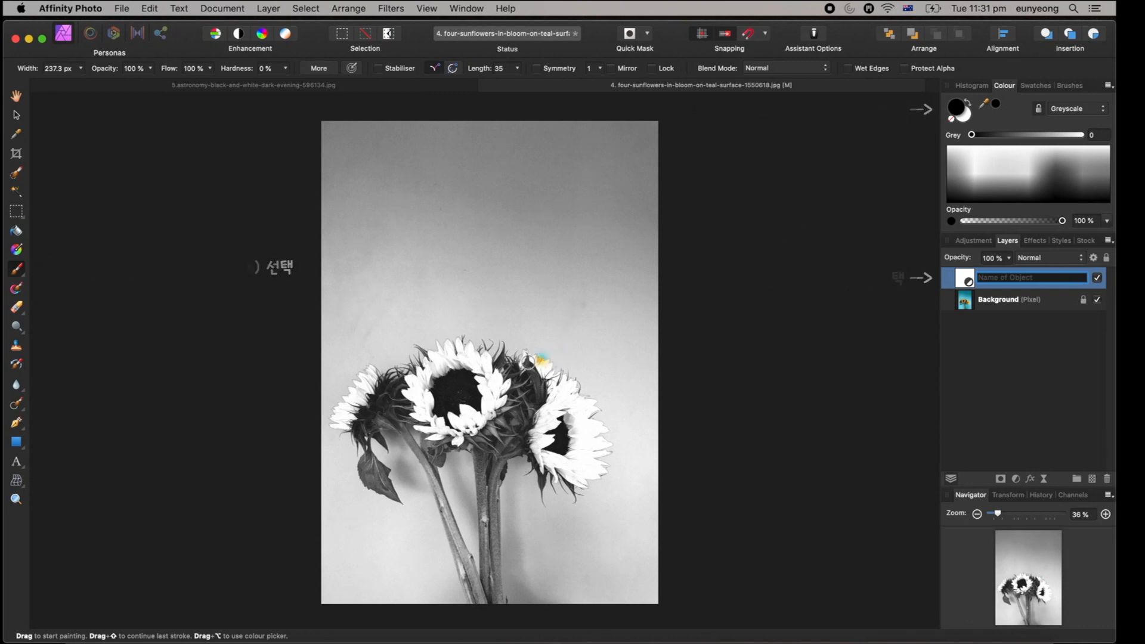
{"action": "mouse_move", "coordinate": [500, 370]}
{"action": "left_mouse_down"}
{"action": "mouse_move", "coordinate": [477, 374]}
{"action": "mouse_move", "coordinate": [465, 361]}
{"action": "mouse_move", "coordinate": [444, 371]}
{"action": "mouse_move", "coordinate": [456, 359]}
{"action": "mouse_move", "coordinate": [435, 365]}
{"action": "mouse_move", "coordinate": [434, 384]}
{"action": "mouse_move", "coordinate": [422, 381]}
{"action": "mouse_move", "coordinate": [424, 406]}
{"action": "mouse_move", "coordinate": [410, 389]}
{"action": "mouse_move", "coordinate": [446, 349]}
{"action": "mouse_move", "coordinate": [481, 356]}
{"action": "mouse_move", "coordinate": [501, 387]}
{"action": "mouse_move", "coordinate": [465, 425]}
{"action": "mouse_move", "coordinate": [426, 417]}
{"action": "mouse_move", "coordinate": [427, 428]}
{"action": "mouse_move", "coordinate": [454, 431]}
{"action": "mouse_move", "coordinate": [473, 412]}
{"action": "left_mouse_up"}
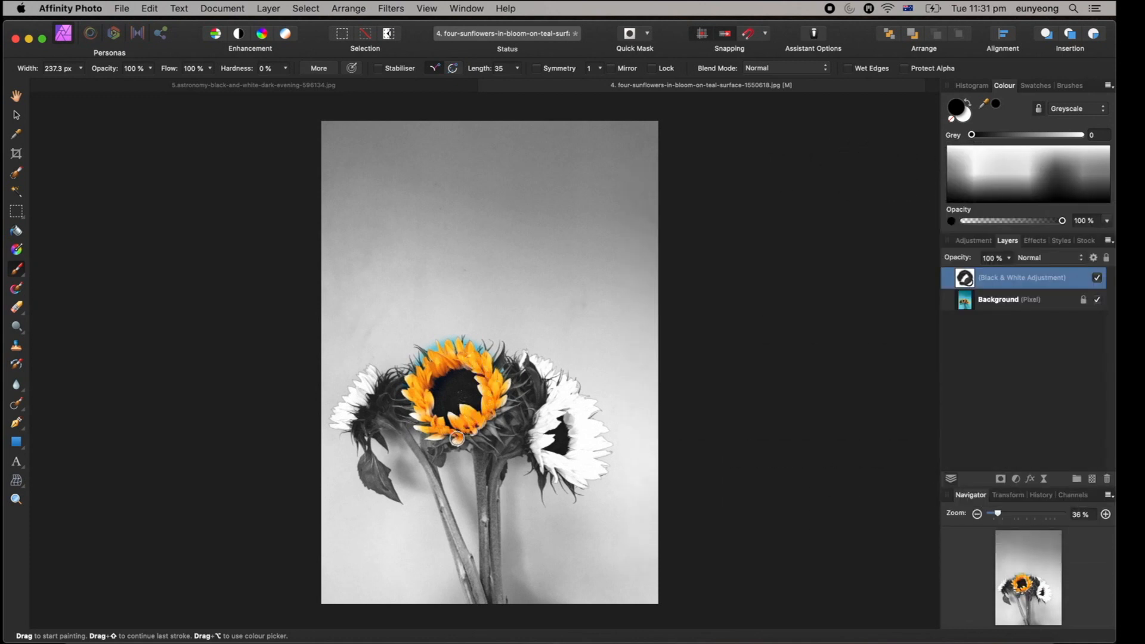
{"action": "scroll", "coordinate": [475, 375], "scroll_direction": "up", "scroll_amount": 5}
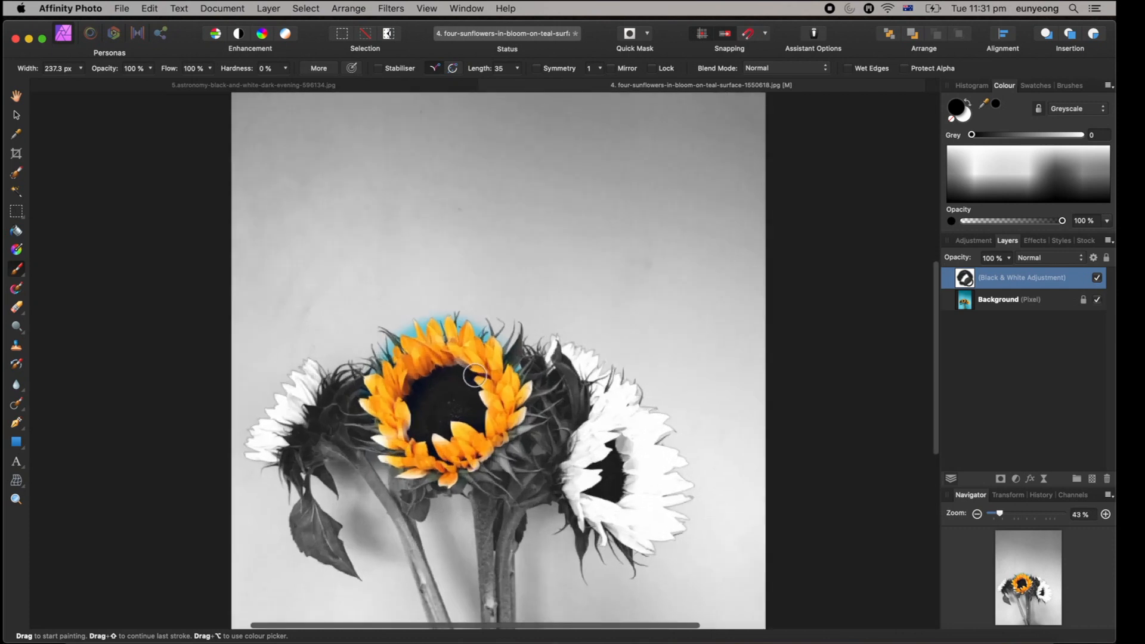
{"action": "key", "text": "bracketleft"}
{"action": "key", "text": "bracketleft"}
{"action": "key", "text": "bracketleft"}
{"action": "key", "text": "bracketleft"}
{"action": "key", "text": "bracketleft"}
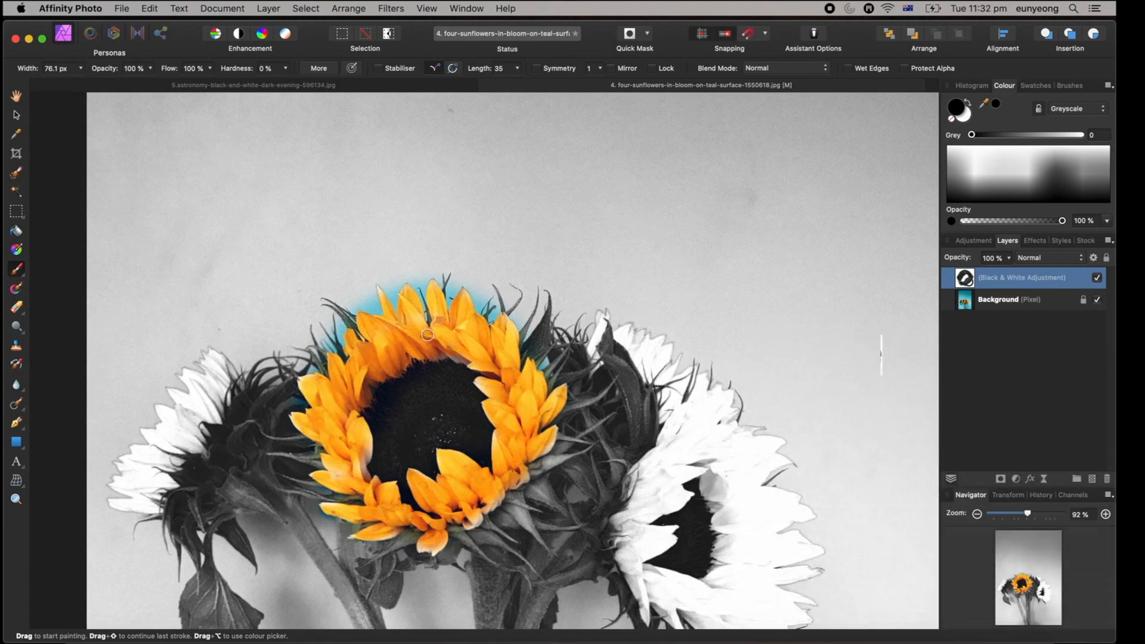
Paint in white on the Black & White adjustment with a 64.7 px brush over the teal fringe around the central sunflower's petals.
{"action": "scroll", "coordinate": [428, 336], "scroll_direction": "up", "scroll_amount": 2}
{"action": "scroll", "coordinate": [427, 335], "scroll_direction": "up", "scroll_amount": 2}
{"action": "left_click", "coordinate": [966, 117]}
{"action": "key", "text": "bracketleft"}
{"action": "key", "text": "bracketleft"}
{"action": "key", "text": "bracketleft"}
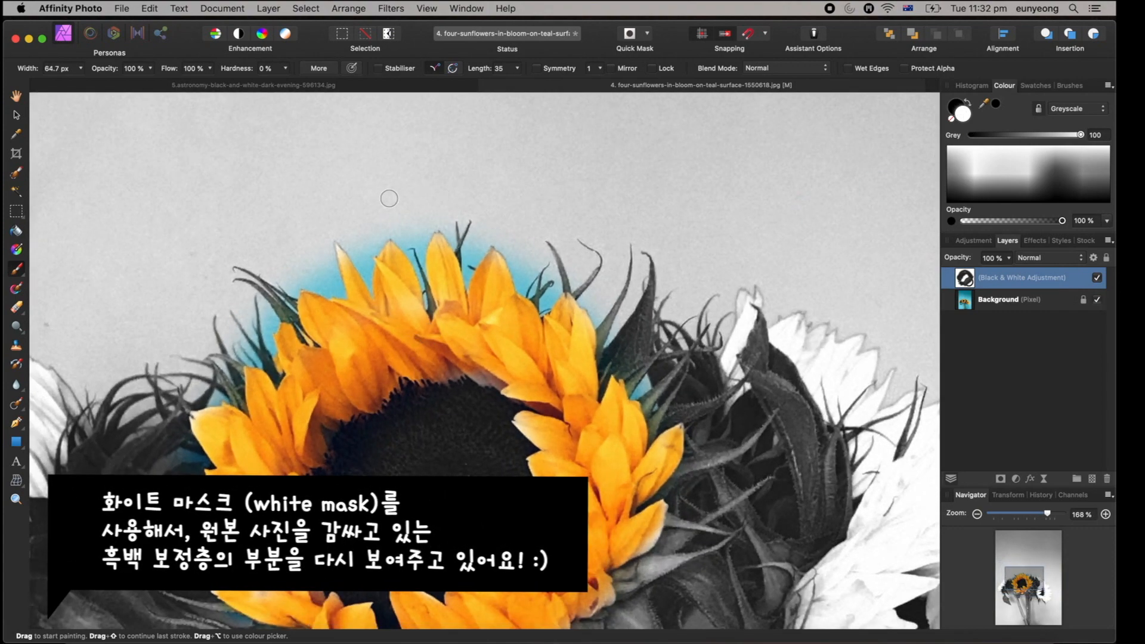
{"action": "scroll", "coordinate": [388, 199], "scroll_direction": "up", "scroll_amount": 3}
{"action": "left_click_drag", "start_coordinate": [487, 268], "coordinate": [498, 285]}
{"action": "mouse_move", "coordinate": [698, 343]}
{"action": "left_mouse_down"}
{"action": "mouse_move", "coordinate": [677, 379]}
{"action": "mouse_move", "coordinate": [680, 310]}
{"action": "mouse_move", "coordinate": [638, 352]}
{"action": "left_mouse_up"}
{"action": "mouse_move", "coordinate": [365, 271]}
{"action": "left_mouse_down"}
{"action": "mouse_move", "coordinate": [367, 220]}
{"action": "mouse_move", "coordinate": [353, 195]}
{"action": "left_mouse_up"}
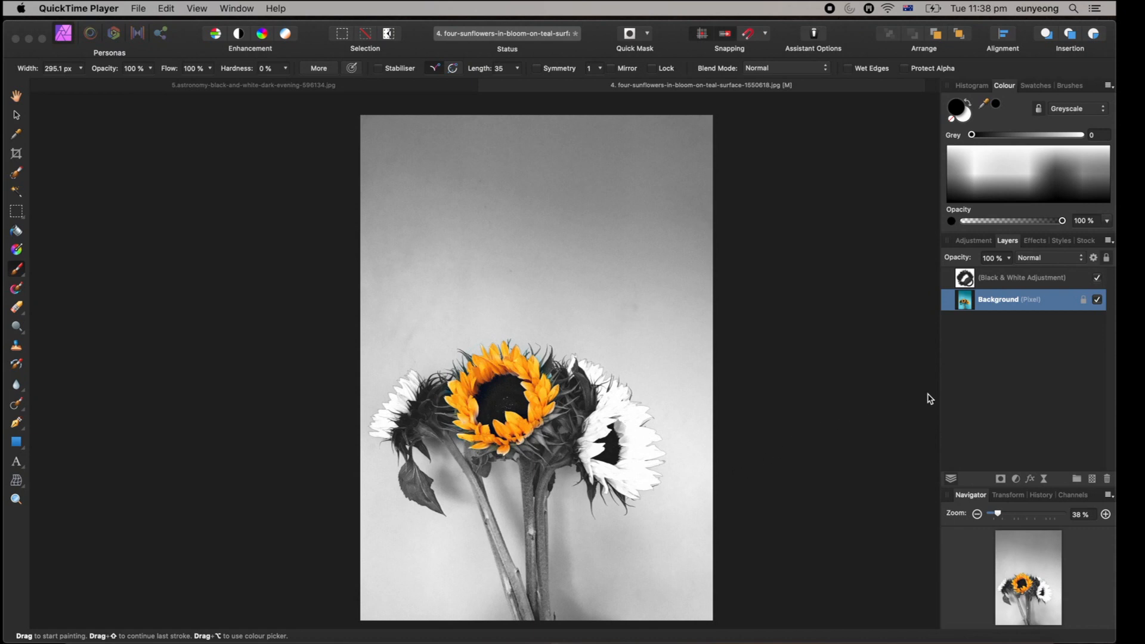
Add a mask to the Background layer, and paint a black stroke on the Black & White adjustment across the sunflower on the right.
{"action": "left_click", "coordinate": [1002, 485]}
{"action": "left_click", "coordinate": [1002, 484]}
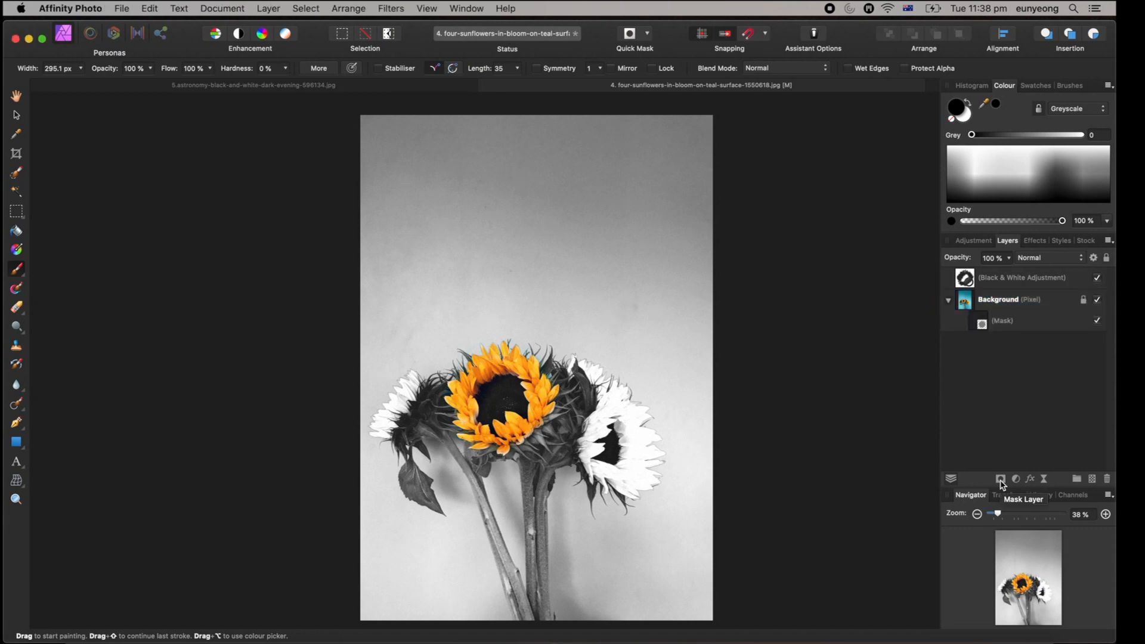
{"action": "left_click", "coordinate": [983, 284]}
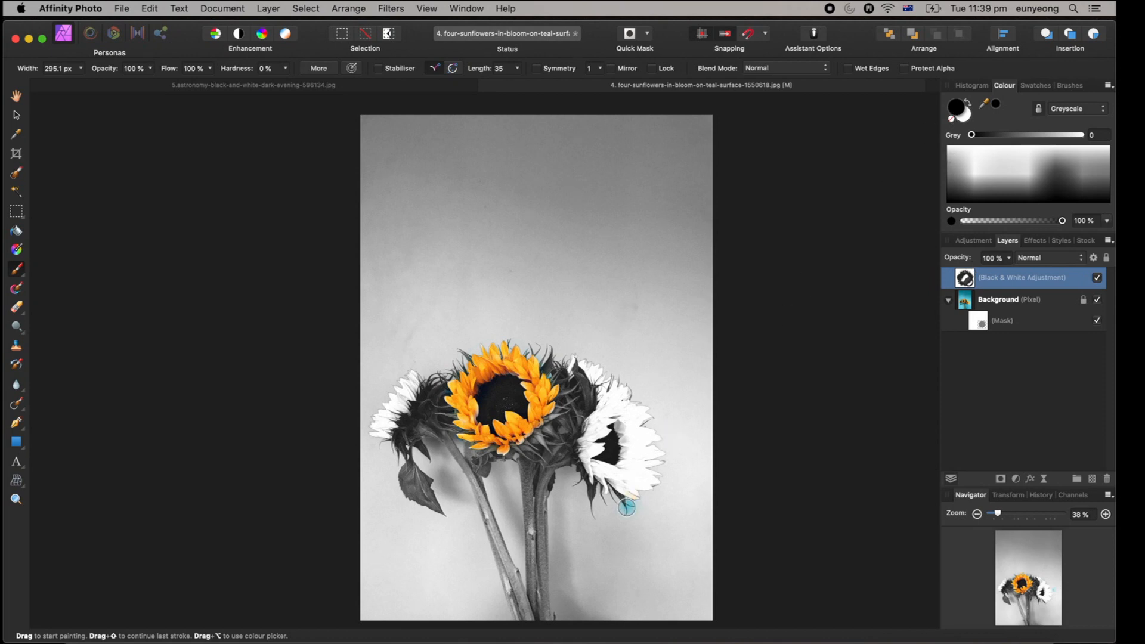
{"action": "left_click_drag", "start_coordinate": [614, 513], "coordinate": [665, 393]}
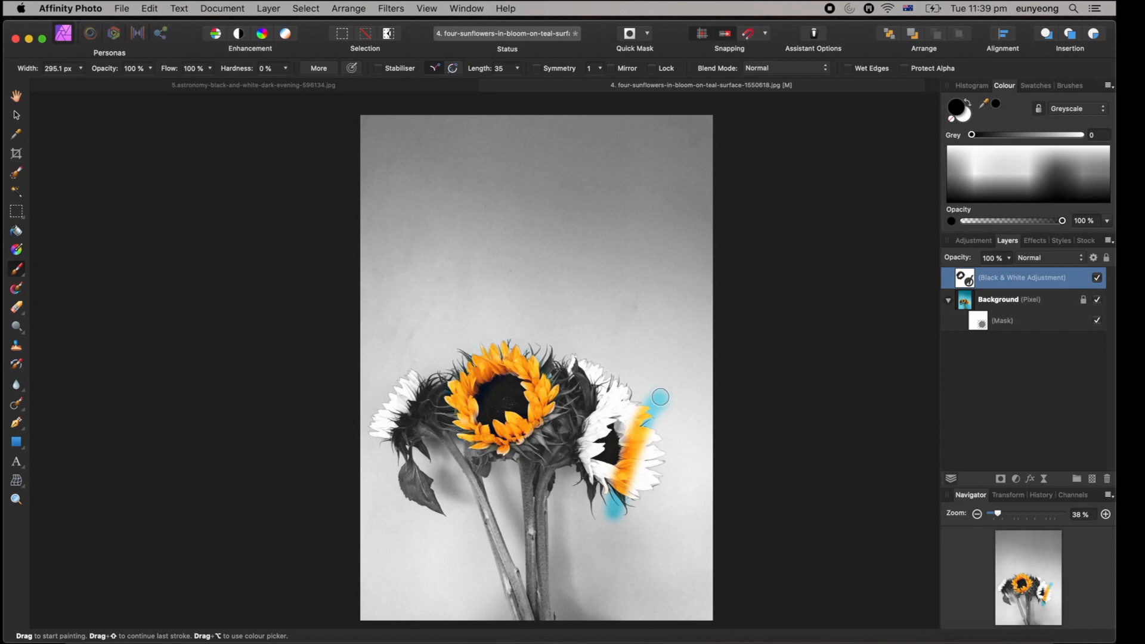
Paint black strokes on the Background layer's mask across the sunflower on the right.
{"action": "left_click", "coordinate": [998, 323]}
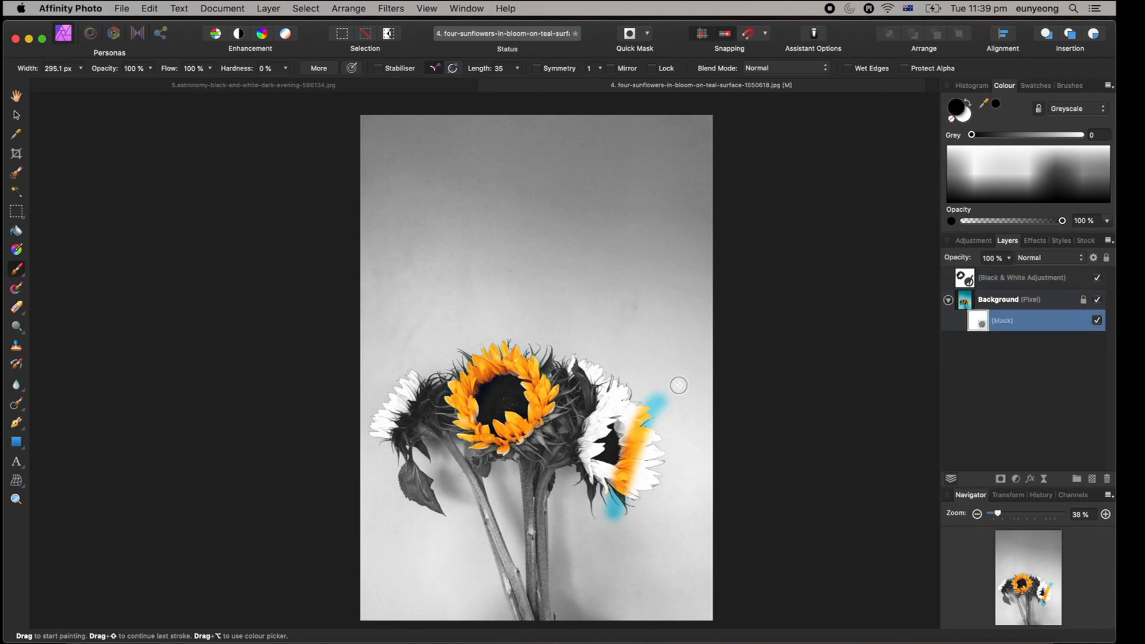
{"action": "left_click_drag", "start_coordinate": [594, 500], "coordinate": [634, 398]}
{"action": "left_click_drag", "start_coordinate": [598, 439], "coordinate": [586, 482]}
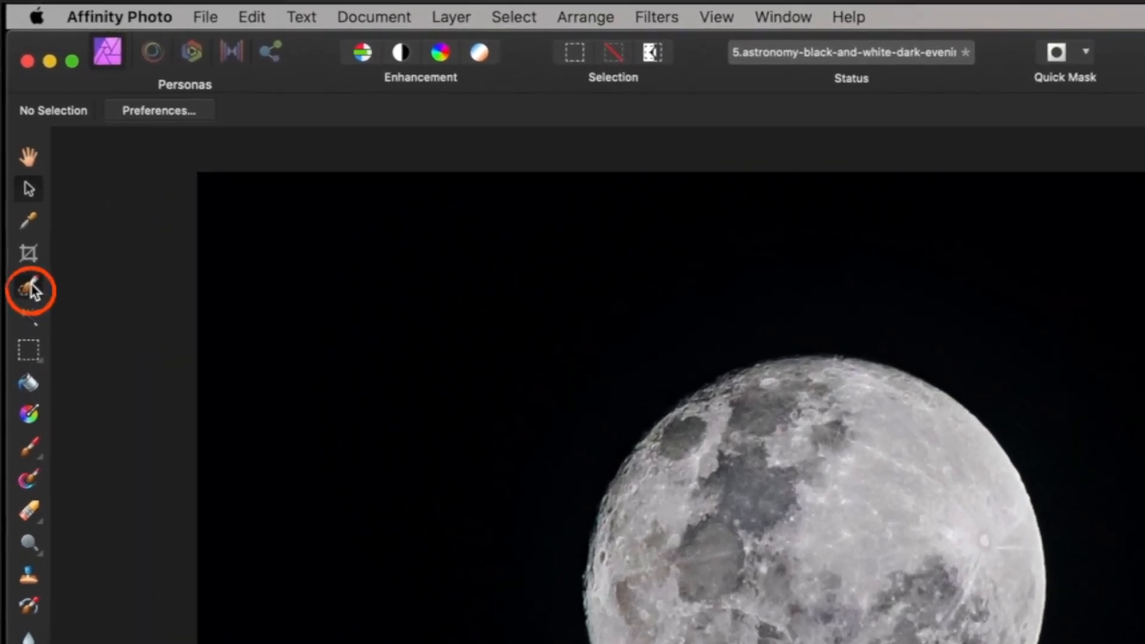
Select the whole moon in the astronomy photo with the Selection Brush in Add mode, 240 px wide and snapping to edges.
{"action": "left_click", "coordinate": [21, 171]}
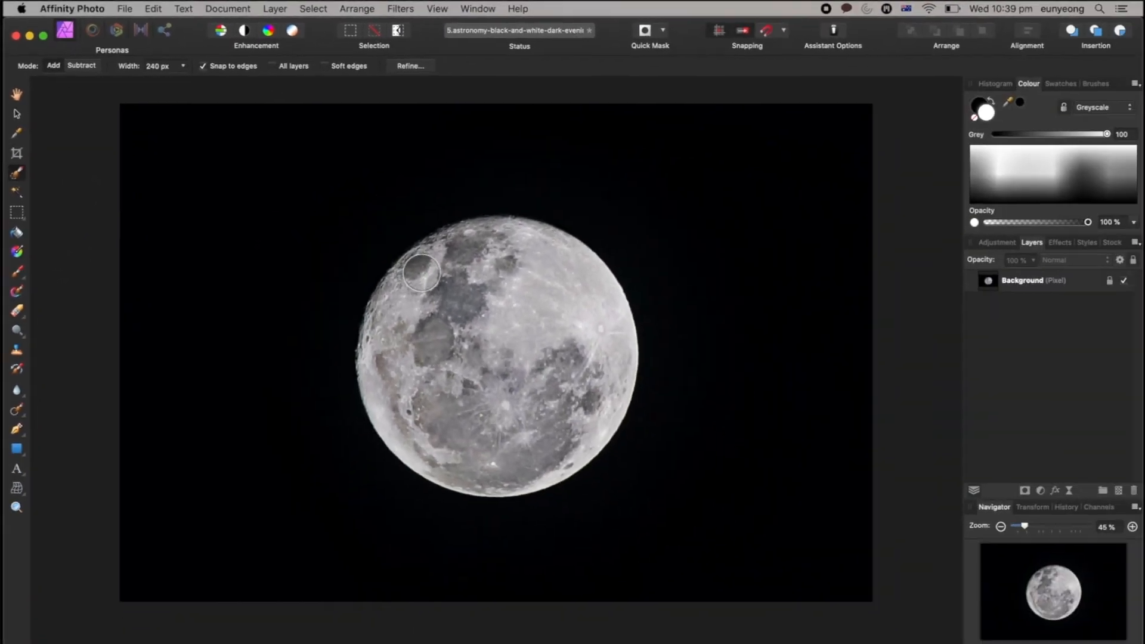
{"action": "mouse_move", "coordinate": [421, 273]}
{"action": "left_mouse_down"}
{"action": "mouse_move", "coordinate": [418, 257]}
{"action": "mouse_move", "coordinate": [480, 245]}
{"action": "mouse_move", "coordinate": [543, 250]}
{"action": "mouse_move", "coordinate": [578, 302]}
{"action": "mouse_move", "coordinate": [546, 431]}
{"action": "mouse_move", "coordinate": [475, 442]}
{"action": "mouse_move", "coordinate": [442, 433]}
{"action": "mouse_move", "coordinate": [419, 398]}
{"action": "left_mouse_up"}
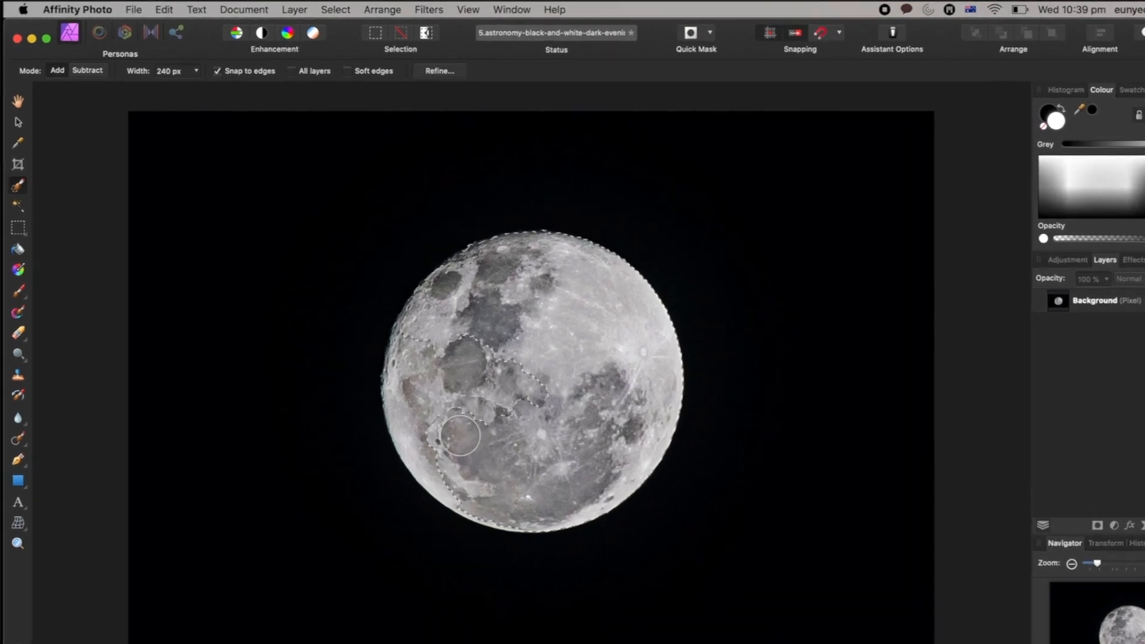
{"action": "mouse_move", "coordinate": [460, 435]}
{"action": "left_mouse_down"}
{"action": "mouse_move", "coordinate": [494, 368]}
{"action": "mouse_move", "coordinate": [411, 349]}
{"action": "left_mouse_up"}
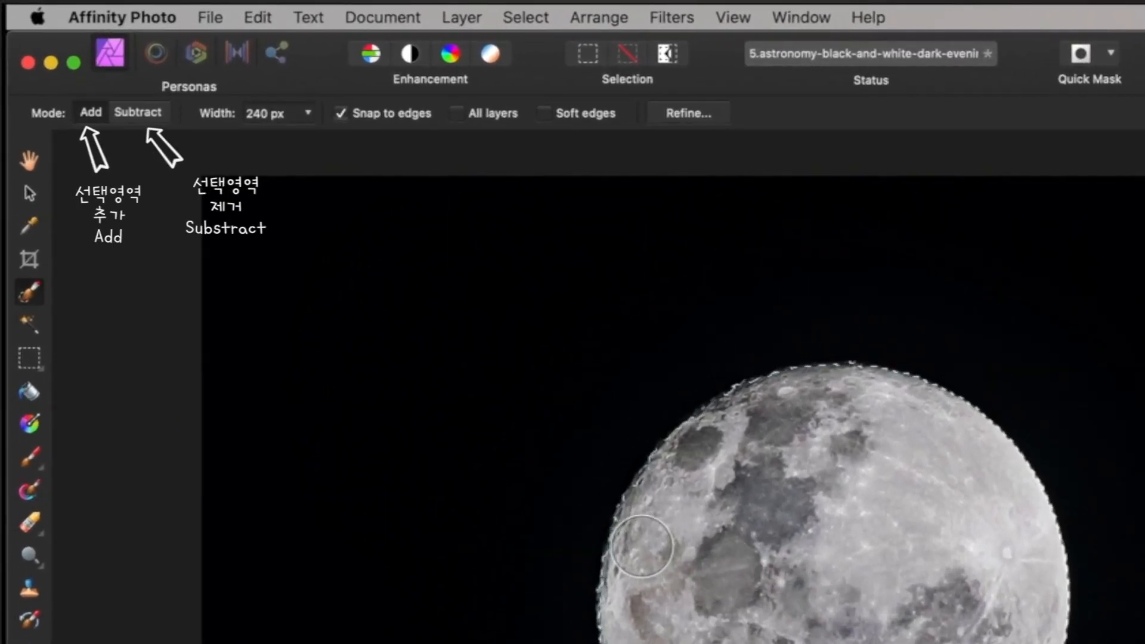
{"action": "left_click_drag", "start_coordinate": [648, 542], "coordinate": [623, 537]}
Switch the Selection Brush to Subtract mode and check the selection outline along the moon's upper-left edge.
{"action": "left_click", "coordinate": [158, 115]}
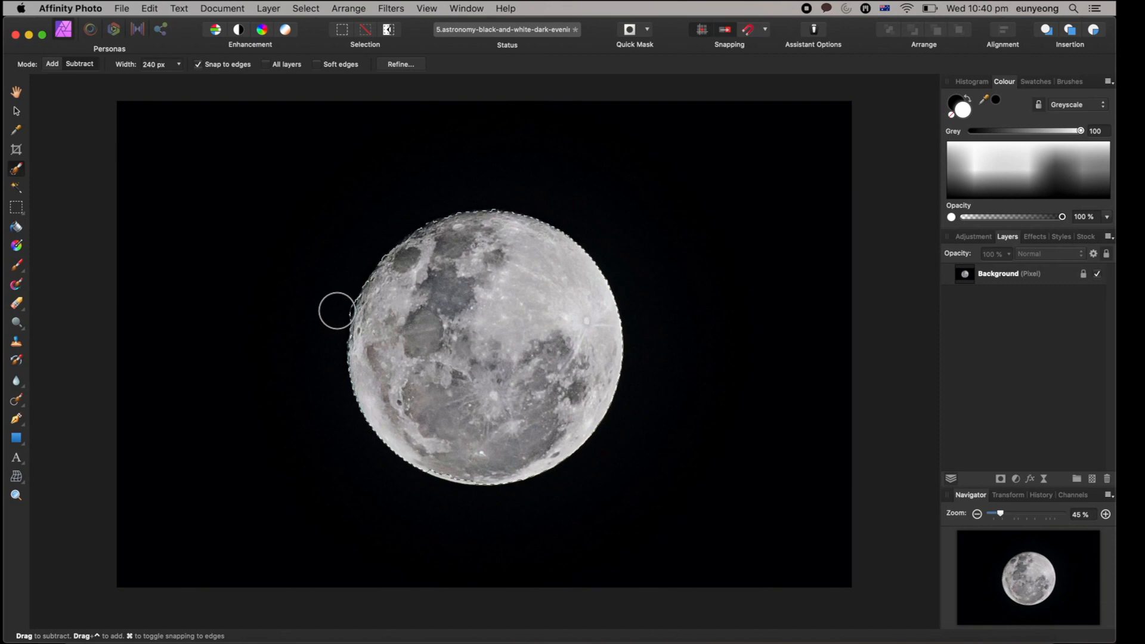
{"action": "scroll", "coordinate": [405, 267], "scroll_direction": "up", "scroll_amount": 5}
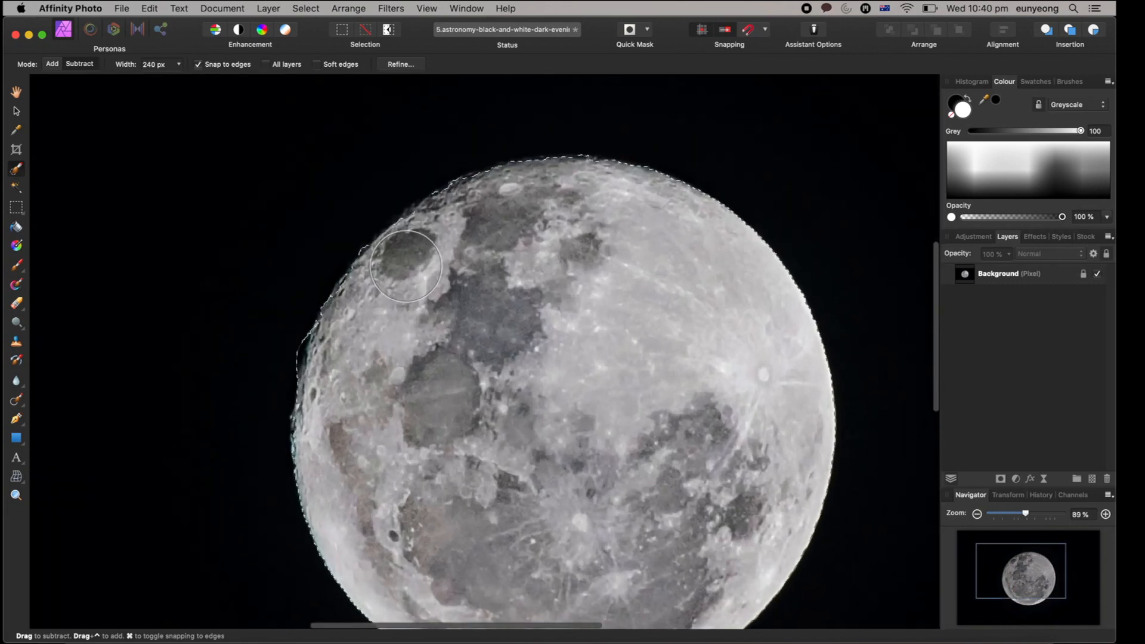
{"action": "scroll", "coordinate": [406, 265], "scroll_direction": "up", "scroll_amount": 3}
{"action": "left_click", "coordinate": [406, 265]}
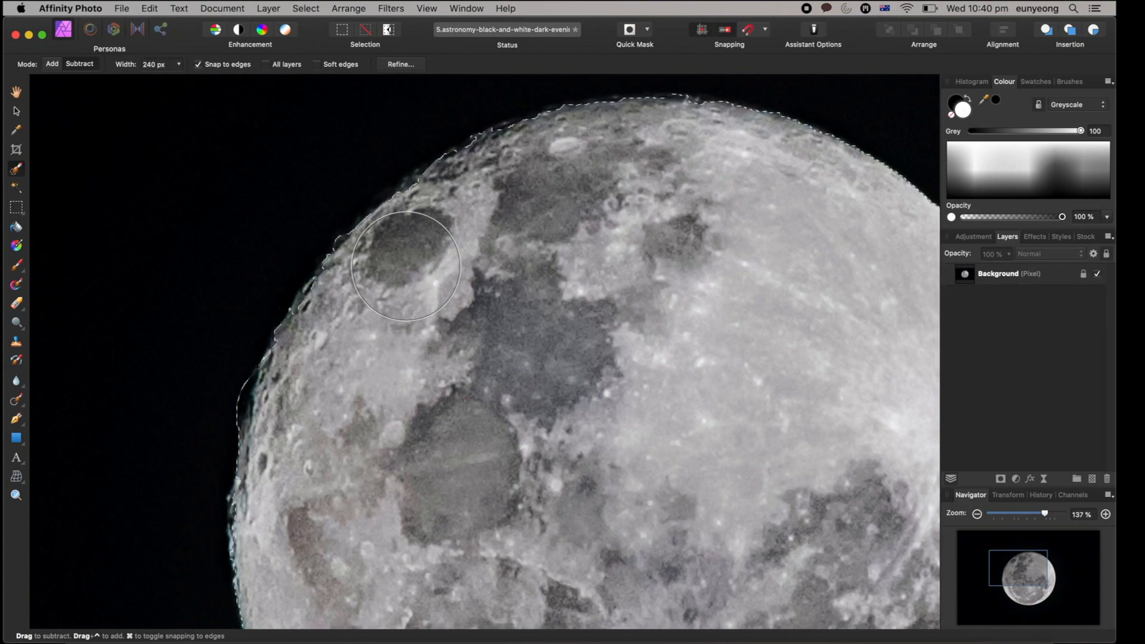
{"action": "scroll", "coordinate": [406, 265], "scroll_direction": "down", "scroll_amount": 6}
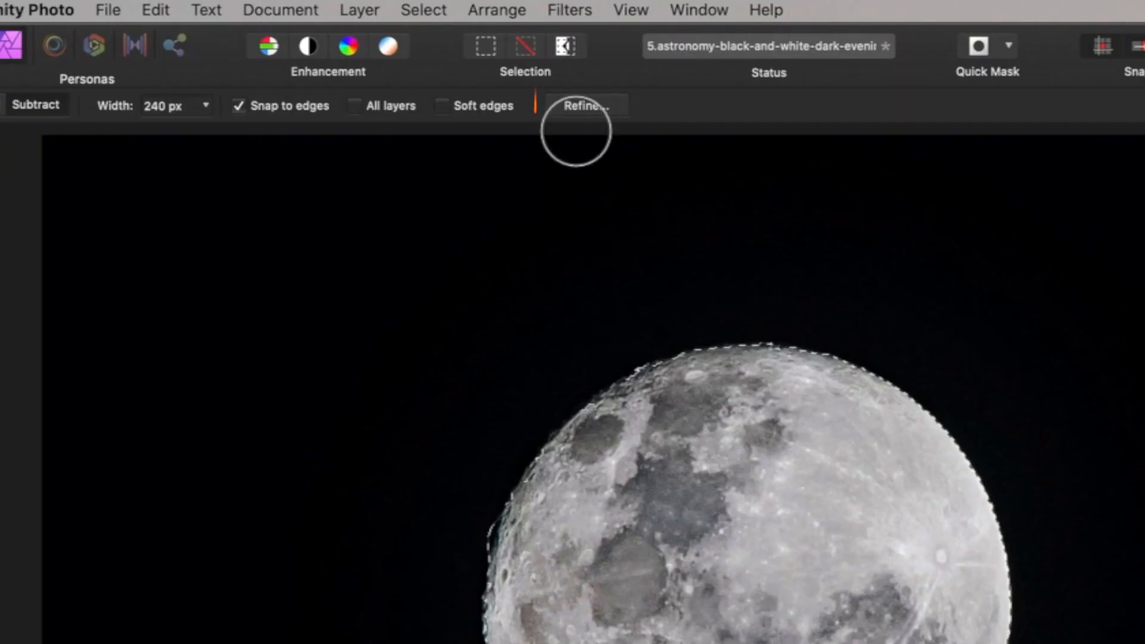
Refine the moon selection with Smooth at 0.8 px and Matte brushing along its upper-left edge, with Selection as the output.
{"action": "left_click", "coordinate": [587, 107]}
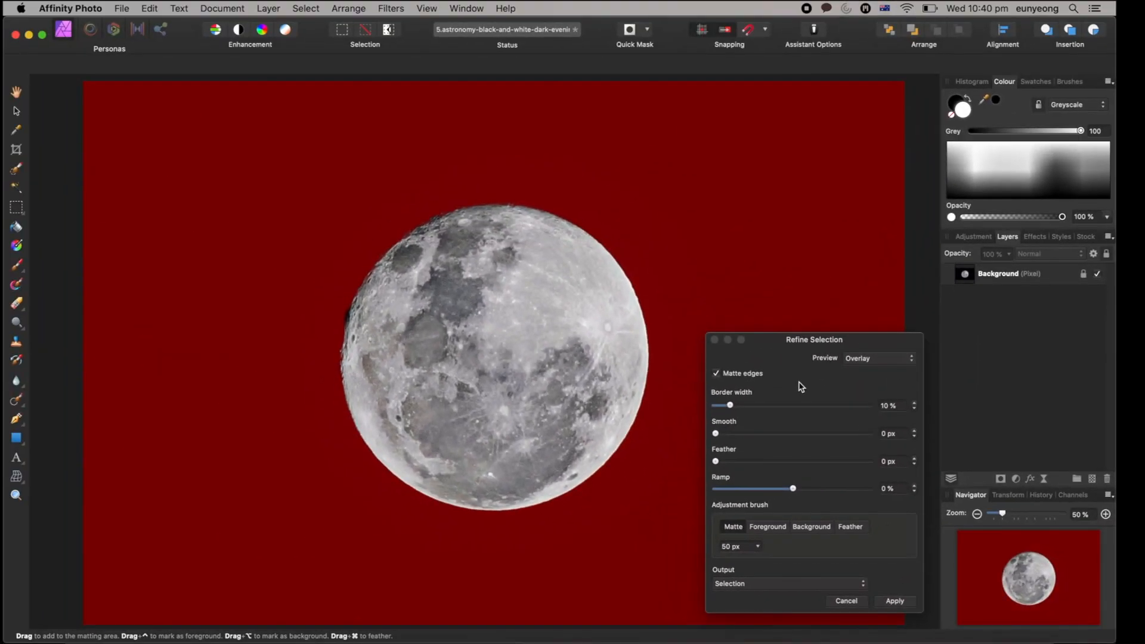
{"action": "left_click_drag", "start_coordinate": [717, 434], "coordinate": [743, 436]}
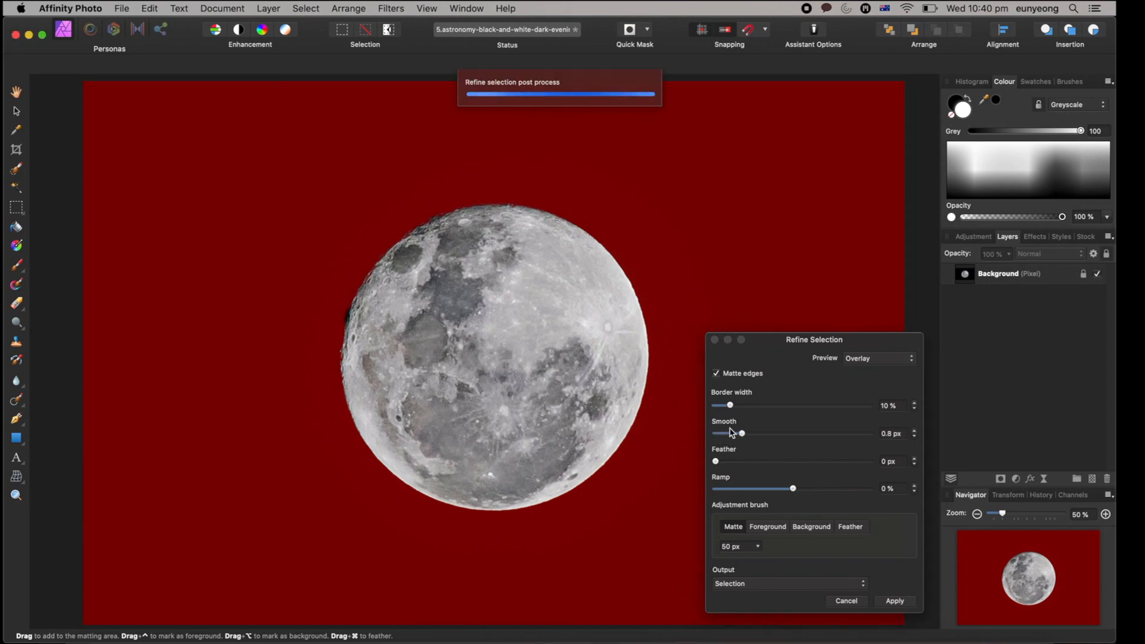
{"action": "left_click_drag", "start_coordinate": [420, 214], "coordinate": [431, 217]}
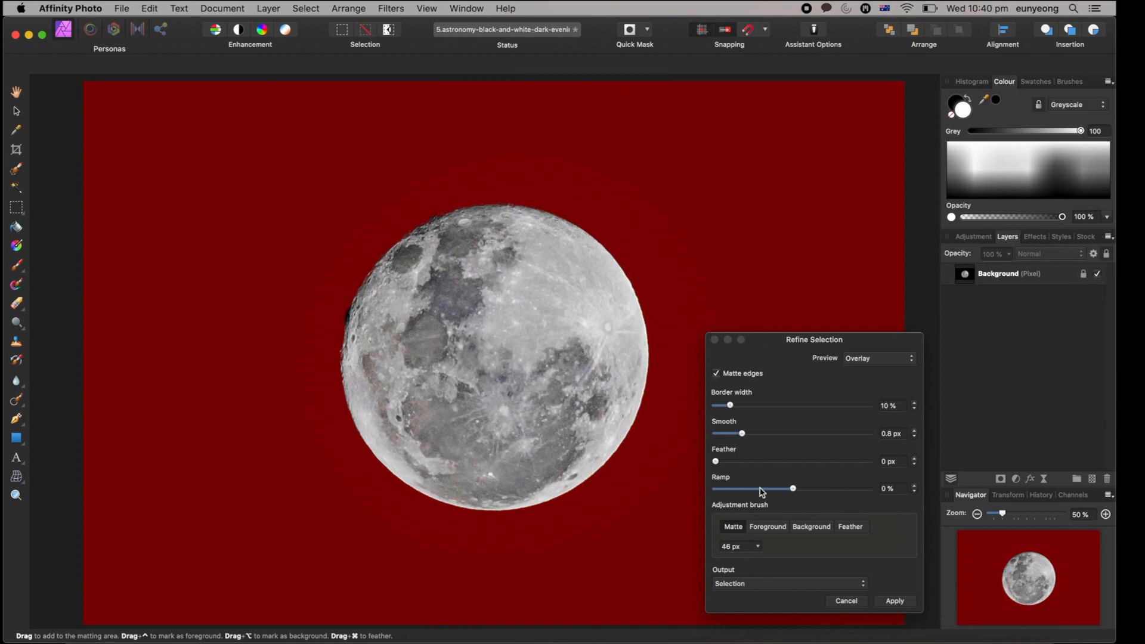
{"action": "left_click", "coordinate": [439, 217]}
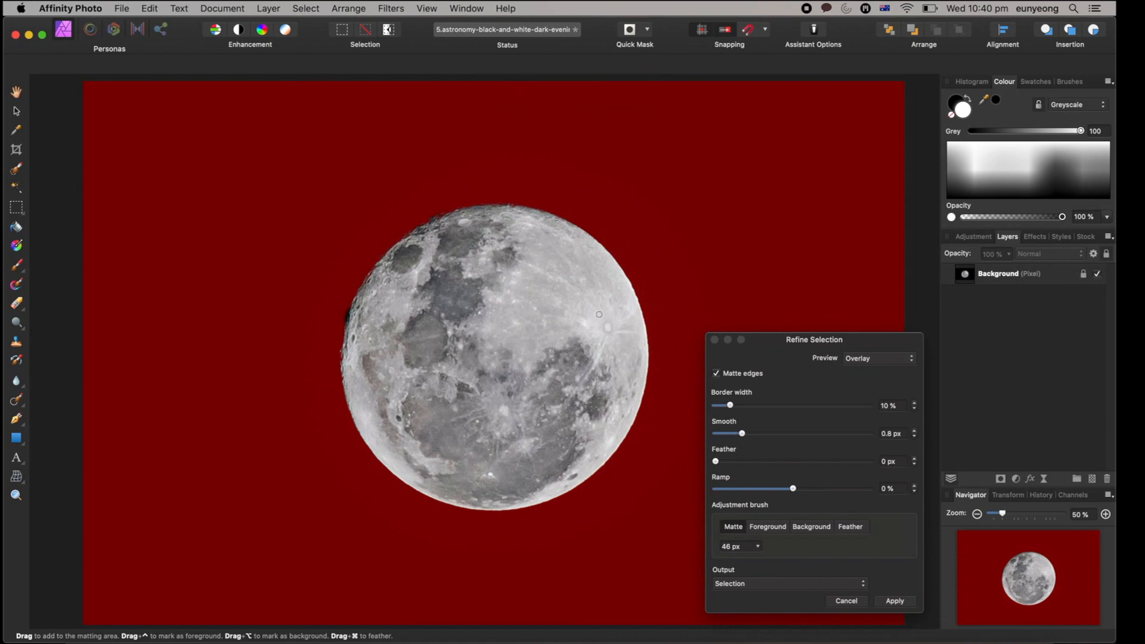
{"action": "left_click", "coordinate": [894, 601]}
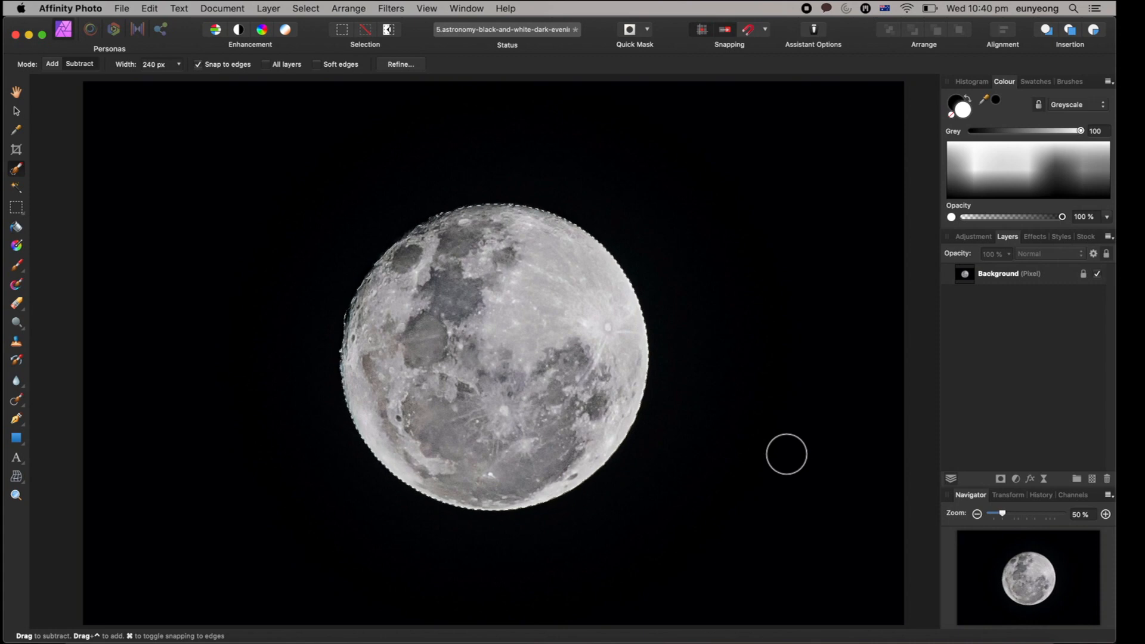
Reduce the Selection Brush width to 107 px.
{"action": "key", "text": "bracketleft"}
{"action": "key", "text": "bracketleft"}
{"action": "key", "text": "bracketleft"}
{"action": "key", "text": "bracketleft"}
{"action": "key", "text": "bracketleft"}
{"action": "key", "text": "bracketleft"}
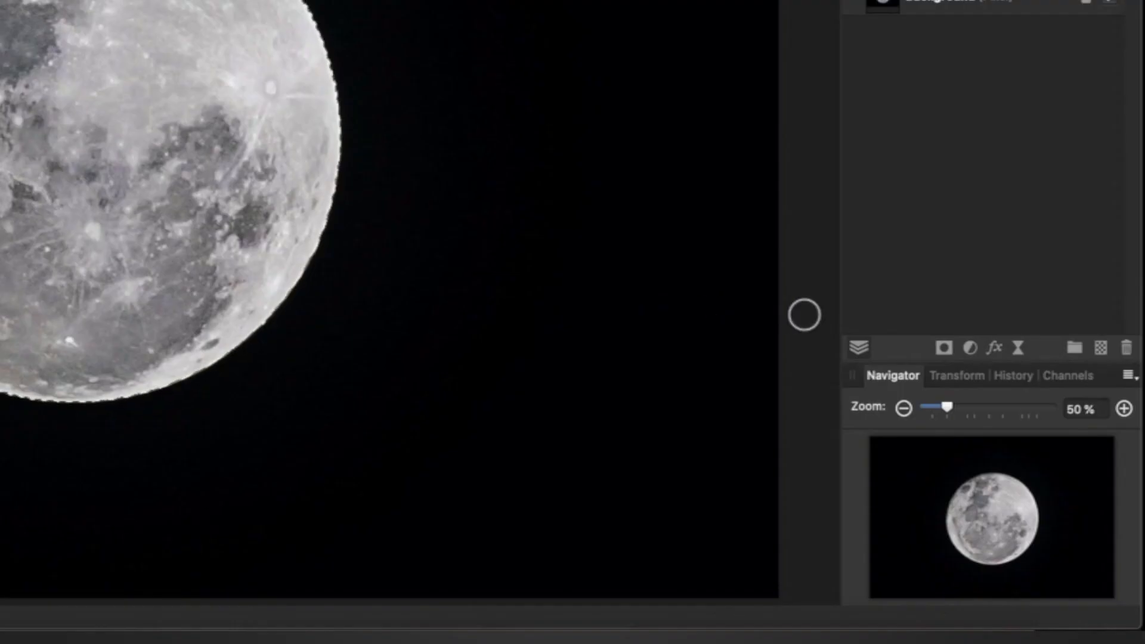
Add a Recolour adjustment to the selected moon with hue 0°, saturation 100% and lightness 0%, and deselect the moon.
{"action": "left_click", "coordinate": [977, 349]}
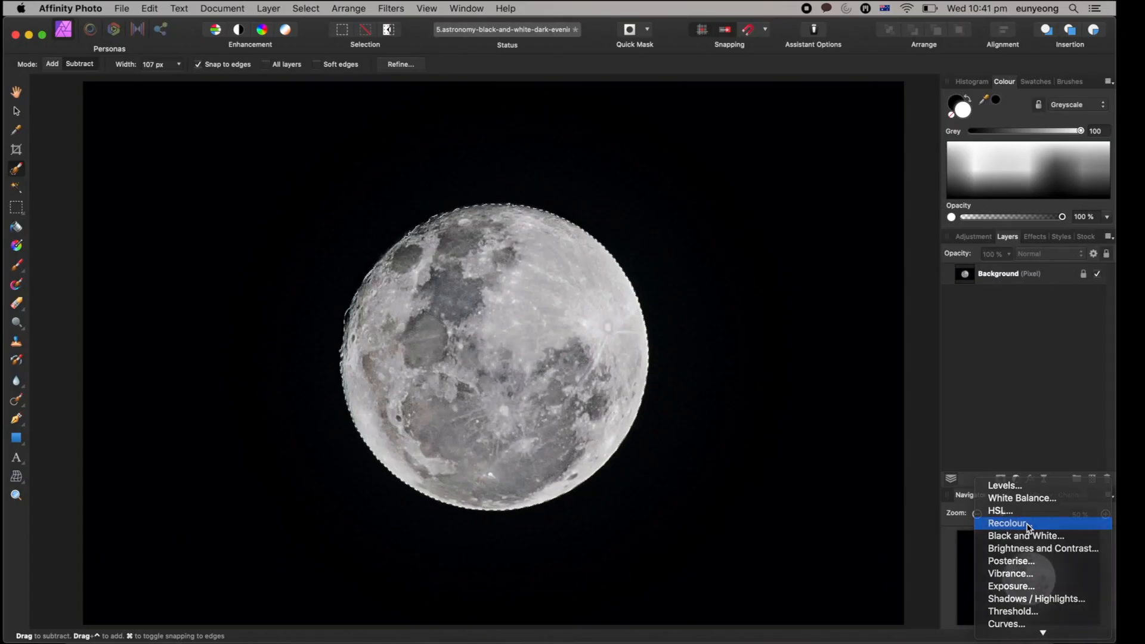
{"action": "left_click", "coordinate": [986, 421]}
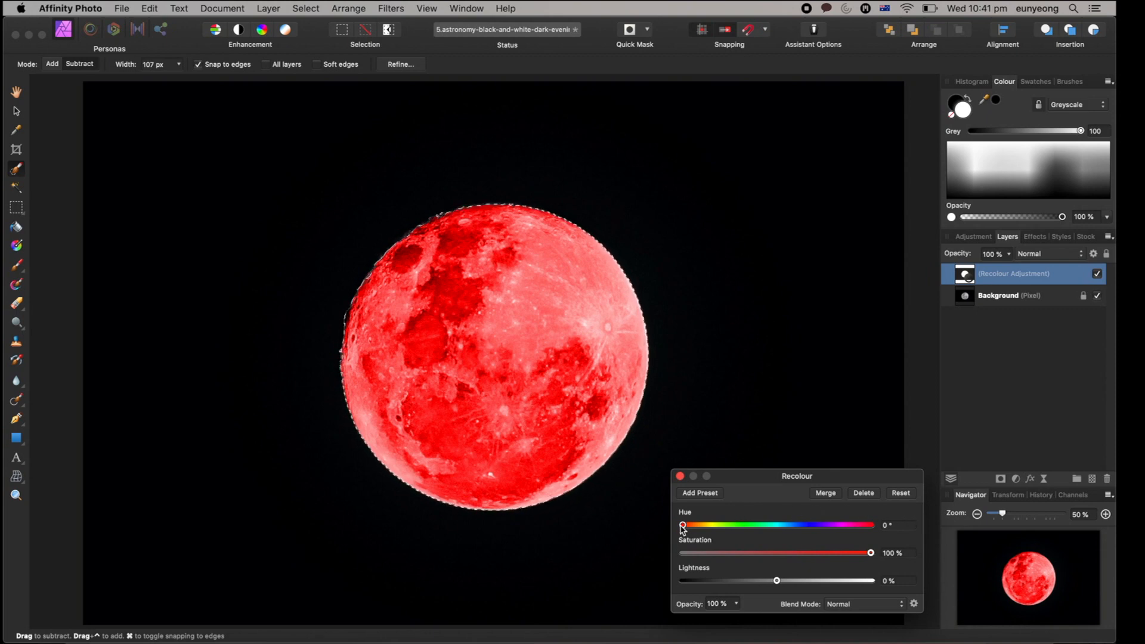
{"action": "mouse_move", "coordinate": [683, 525]}
{"action": "left_mouse_down"}
{"action": "mouse_move", "coordinate": [871, 531]}
{"action": "mouse_move", "coordinate": [685, 529]}
{"action": "left_mouse_up"}
{"action": "left_click", "coordinate": [680, 476]}
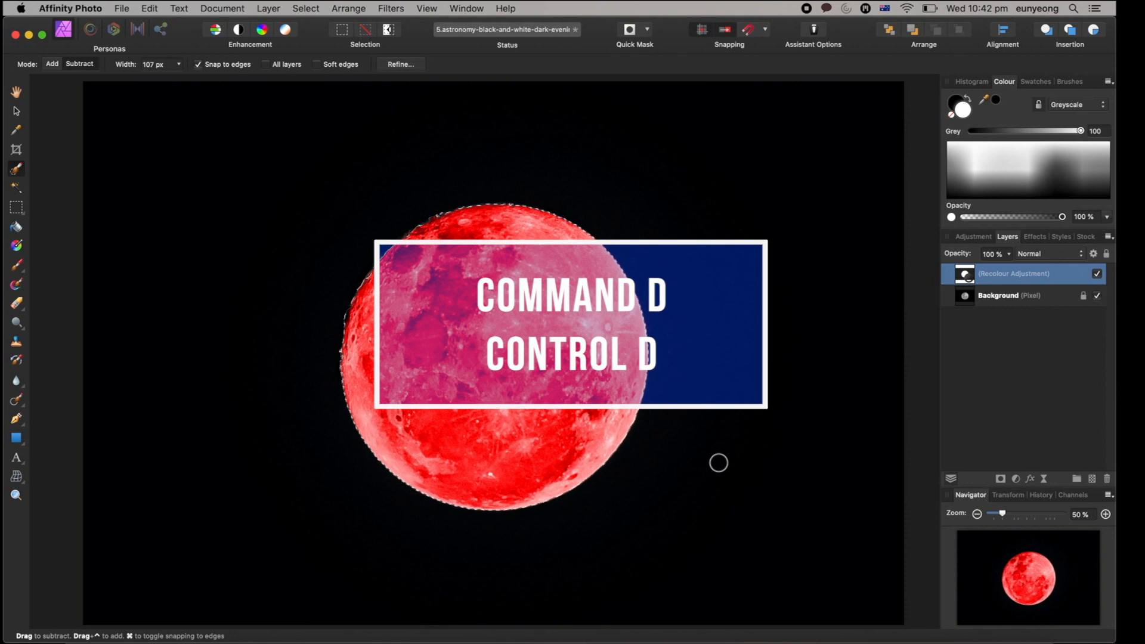
{"action": "key", "text": "super+d"}
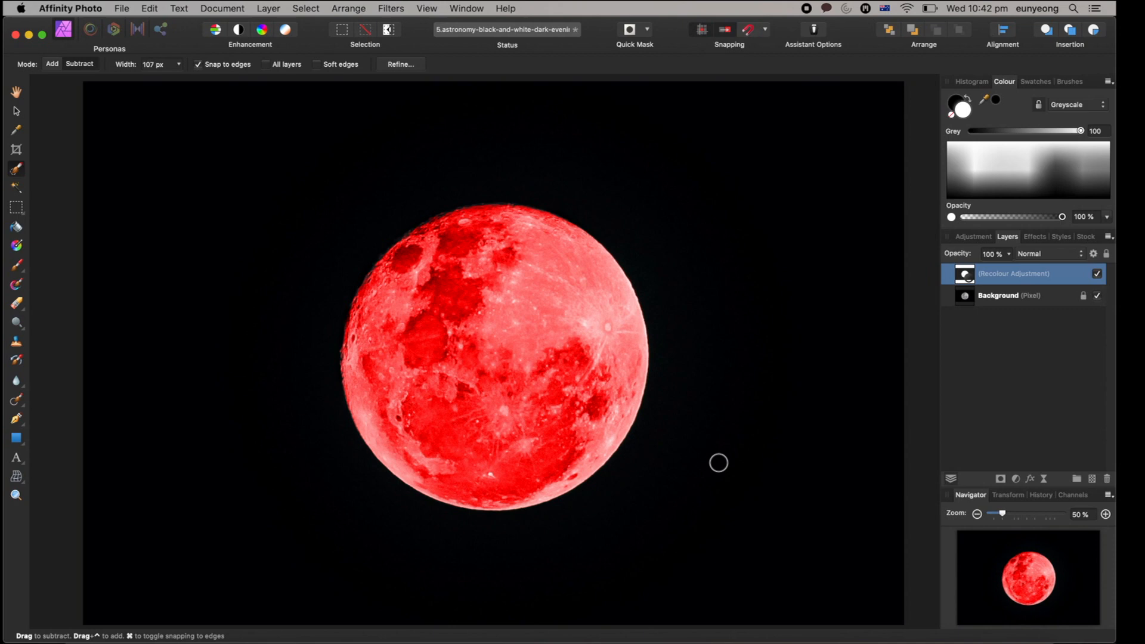
{"action": "key", "text": "bracketleft"}
{"action": "key", "text": "bracketleft"}
{"action": "key", "text": "bracketleft"}
{"action": "key", "text": "bracketleft"}
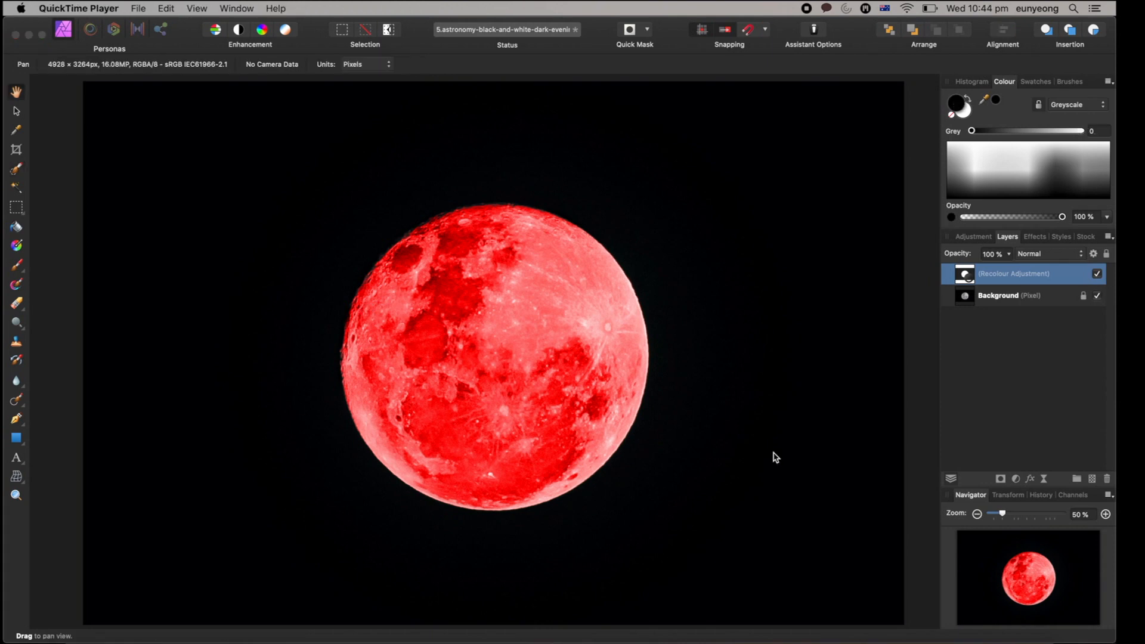
Hide the recolour on the moon's upper-left area by painting black on its mask, and restore it by painting white.
{"action": "left_click", "coordinate": [964, 276]}
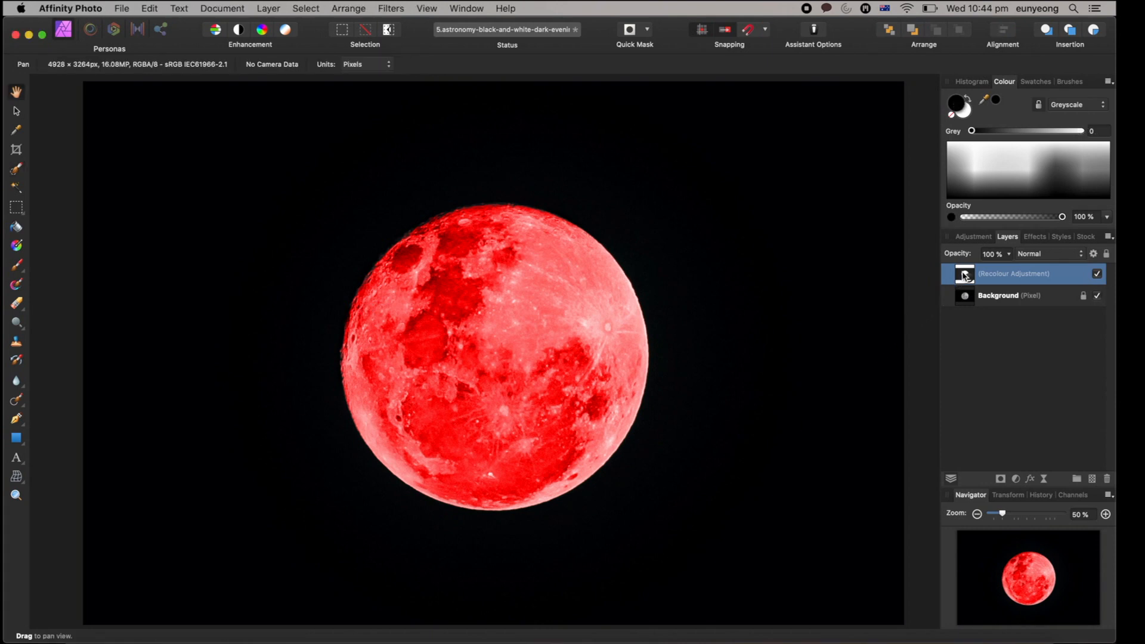
{"action": "left_click", "coordinate": [17, 265]}
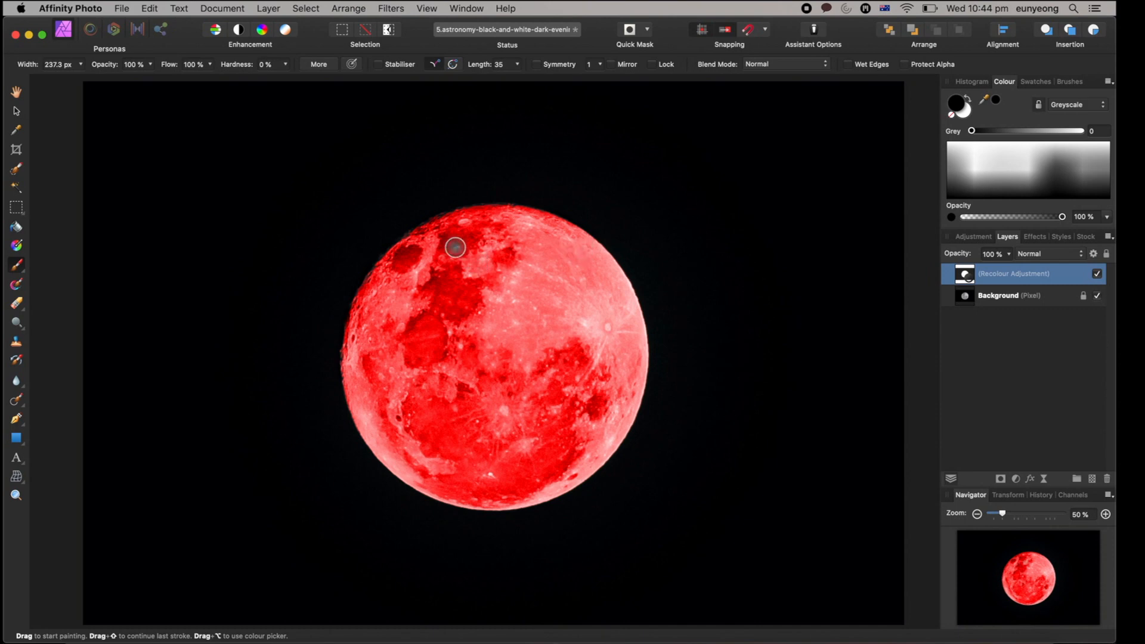
{"action": "mouse_move", "coordinate": [454, 246]}
{"action": "left_mouse_down"}
{"action": "mouse_move", "coordinate": [407, 284]}
{"action": "mouse_move", "coordinate": [477, 244]}
{"action": "left_mouse_up"}
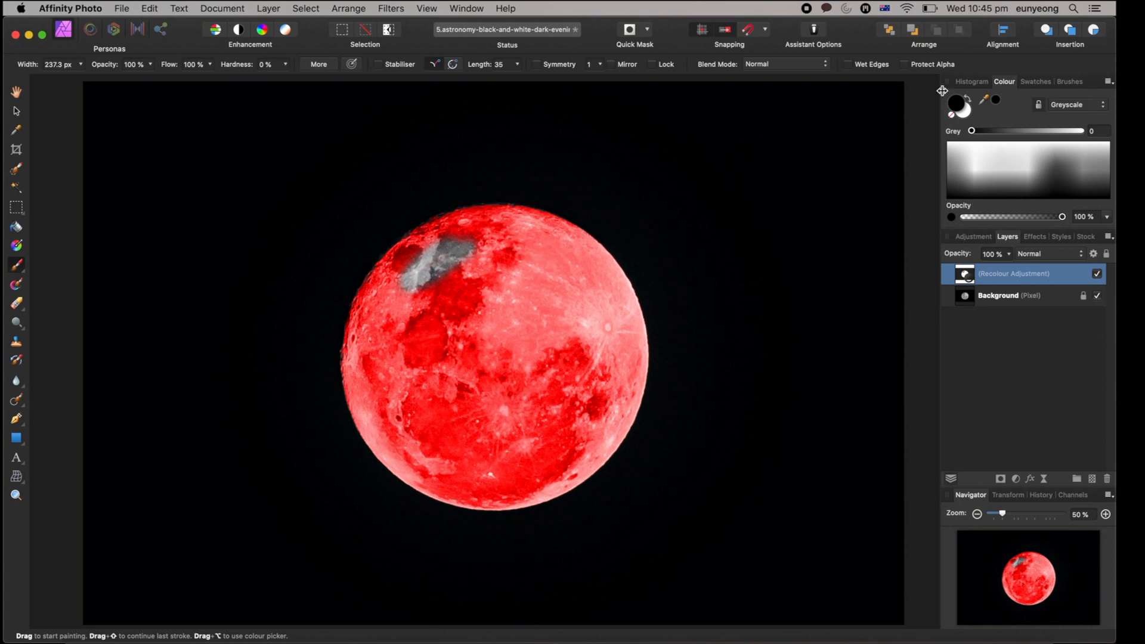
{"action": "left_click", "coordinate": [963, 109]}
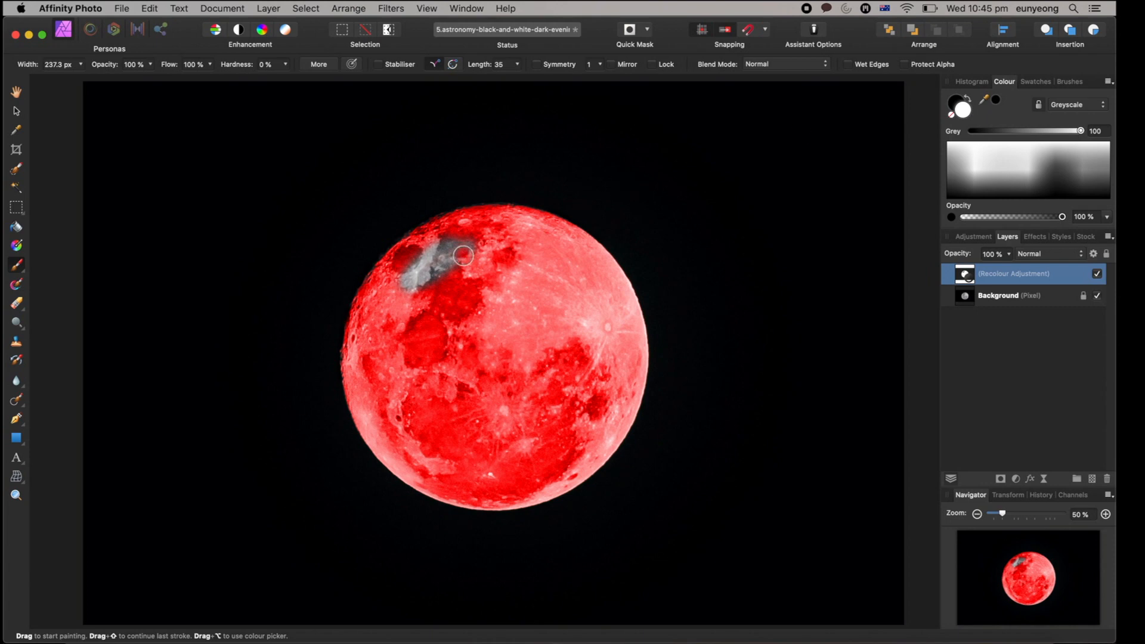
{"action": "mouse_move", "coordinate": [465, 251]}
{"action": "left_mouse_down"}
{"action": "mouse_move", "coordinate": [404, 284]}
{"action": "mouse_move", "coordinate": [471, 246]}
{"action": "mouse_move", "coordinate": [412, 262]}
{"action": "mouse_move", "coordinate": [454, 240]}
{"action": "mouse_move", "coordinate": [423, 248]}
{"action": "mouse_move", "coordinate": [411, 272]}
{"action": "mouse_move", "coordinate": [472, 243]}
{"action": "mouse_move", "coordinate": [446, 286]}
{"action": "mouse_move", "coordinate": [451, 276]}
{"action": "mouse_move", "coordinate": [409, 288]}
{"action": "left_mouse_up"}
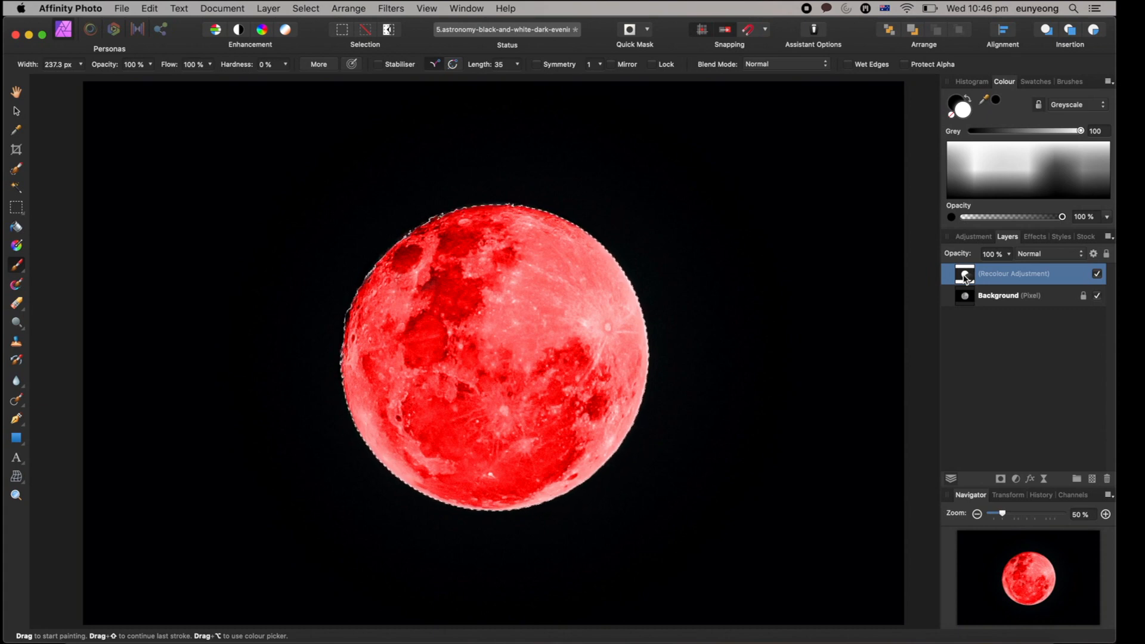
Mask the Background layer with the moon selection so the sky turns transparent, and deselect.
{"action": "left_click", "coordinate": [964, 296]}
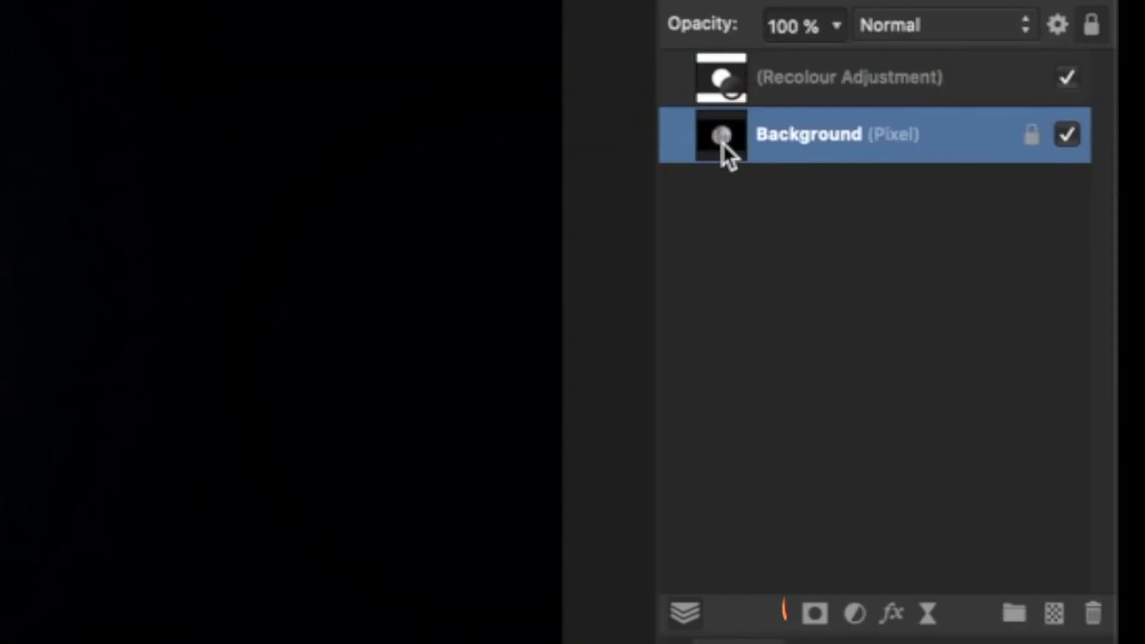
{"action": "left_click", "coordinate": [815, 615]}
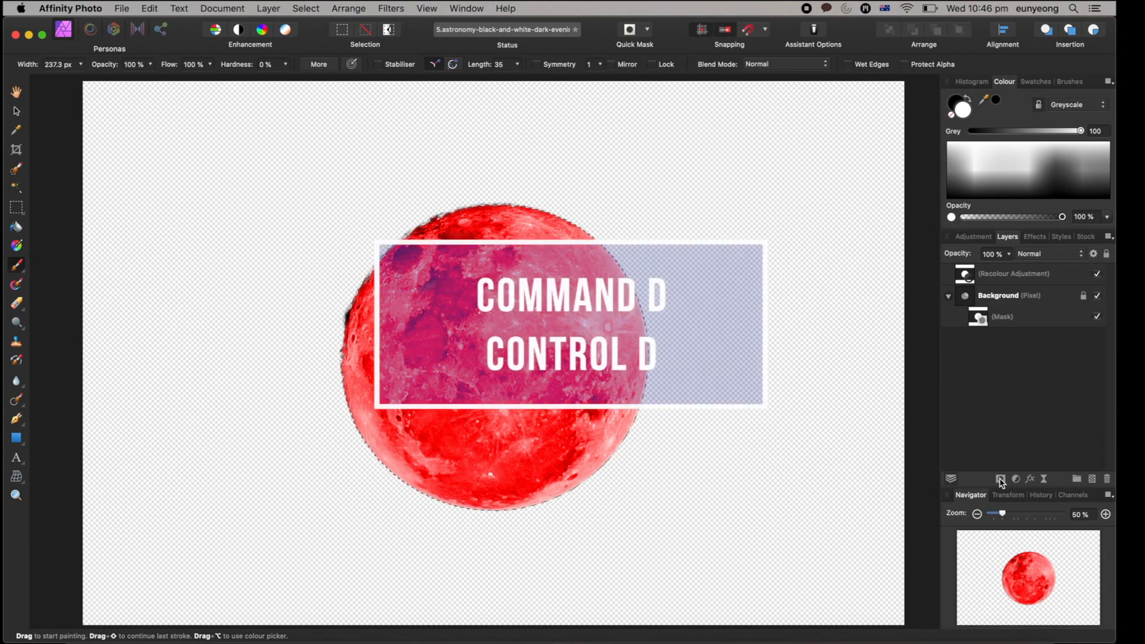
{"action": "key", "text": "super+d"}
{"action": "left_click", "coordinate": [843, 456]}
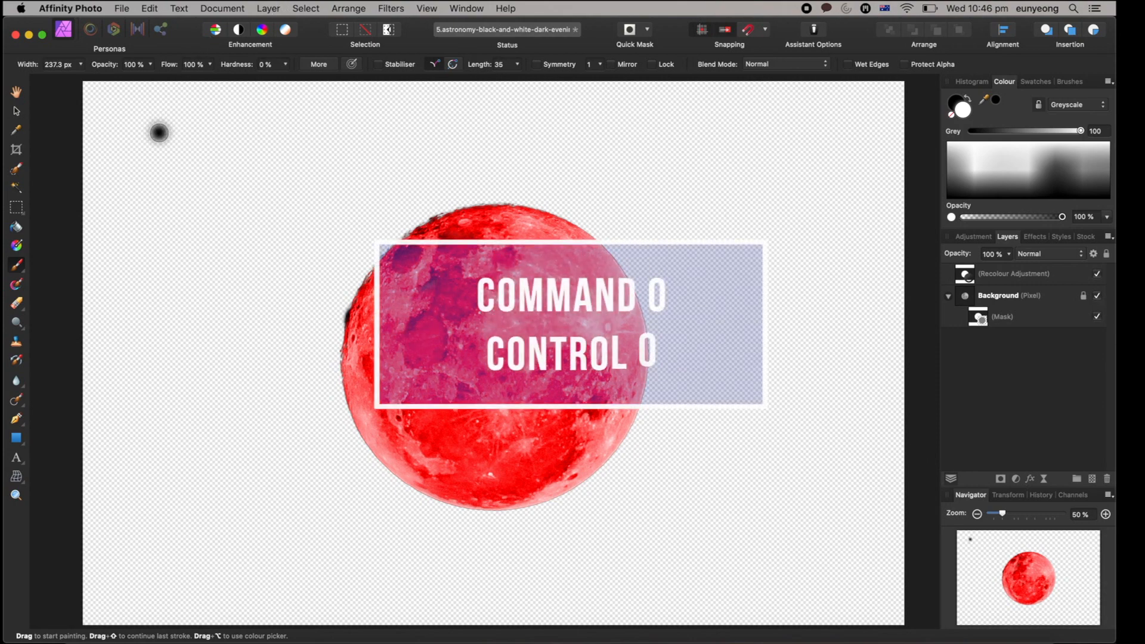
Open Backgrounds.jpg from the Sample Photos folder as a second document.
{"action": "key", "text": "super+o"}
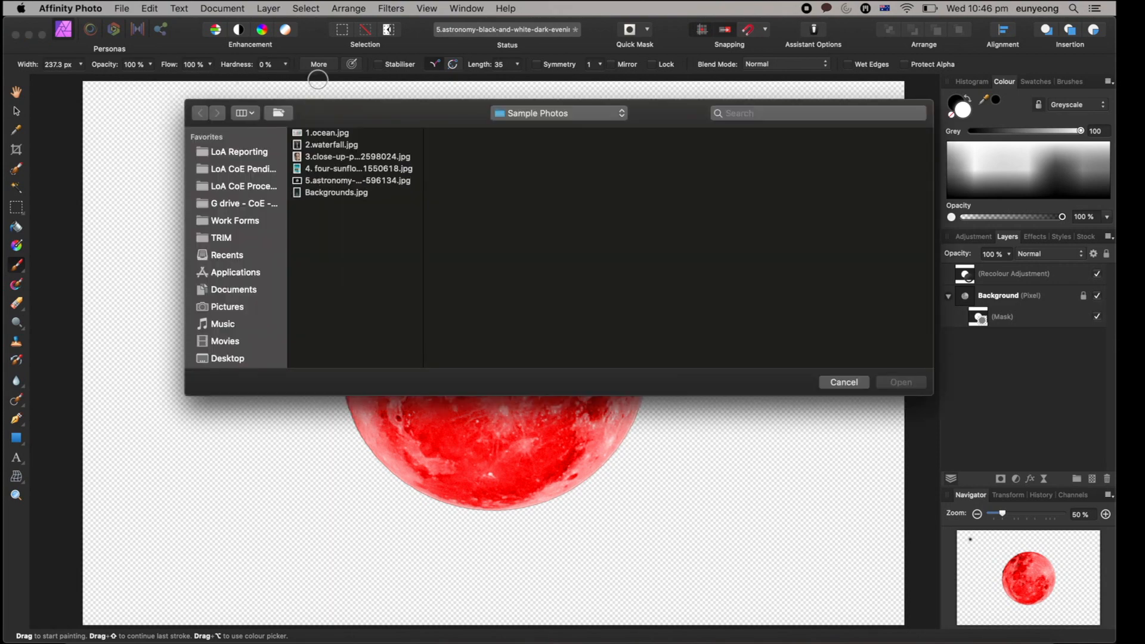
{"action": "left_click", "coordinate": [343, 193]}
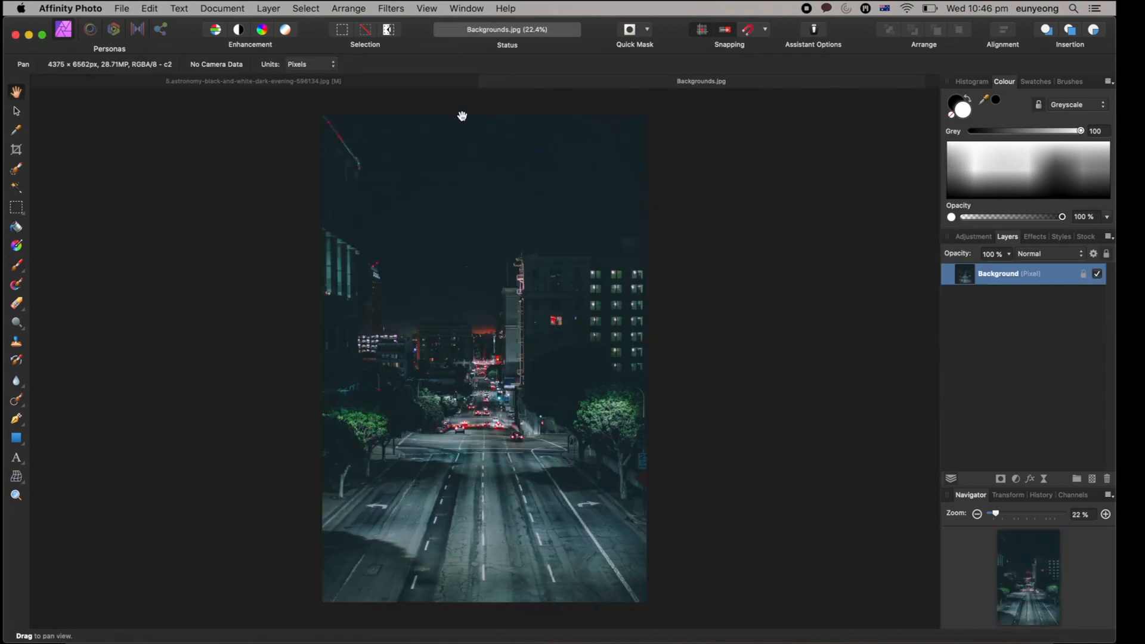
{"action": "left_click", "coordinate": [901, 382]}
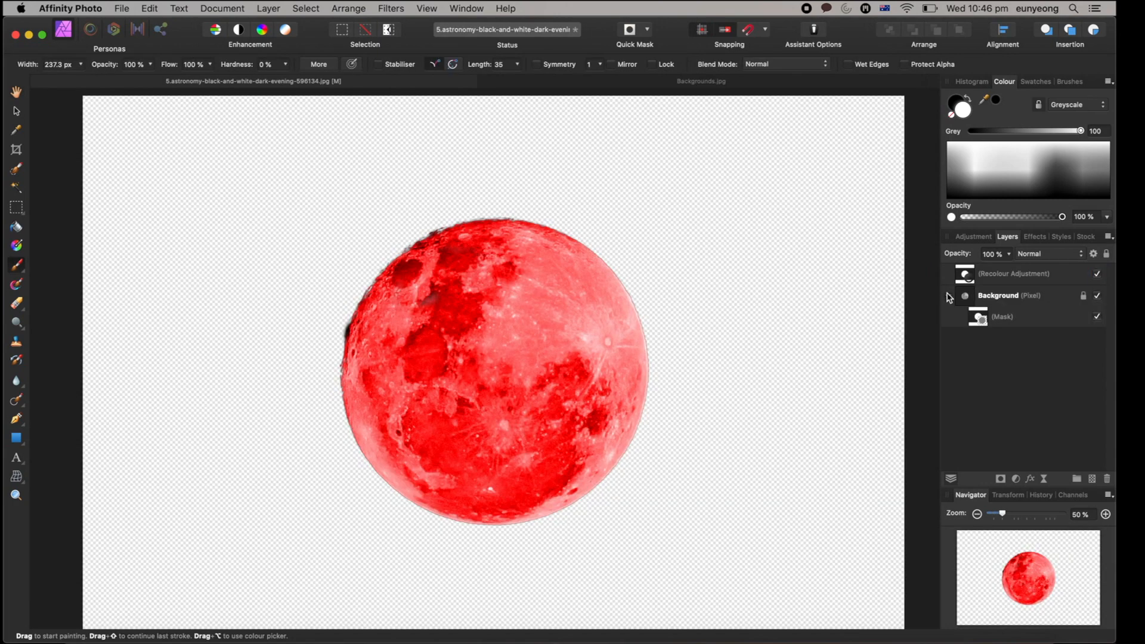
Copy the masked moon layer from the astronomy document and paste it above the street photo in Backgrounds.jpg.
{"action": "left_click", "coordinate": [950, 296]}
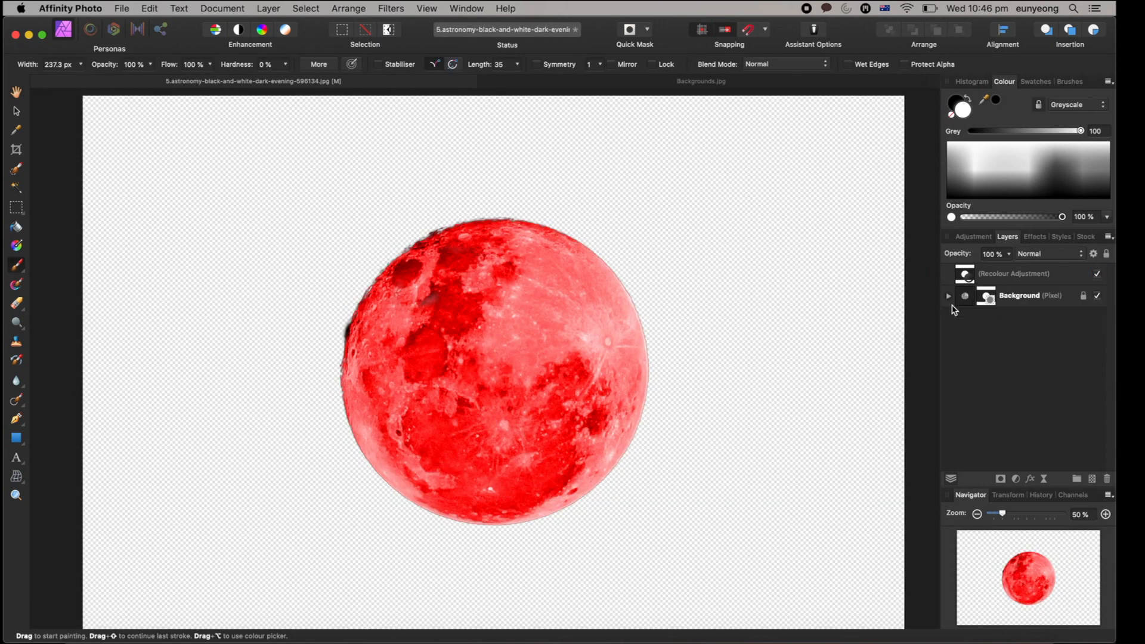
{"action": "left_click", "coordinate": [950, 297]}
{"action": "left_click", "coordinate": [961, 303]}
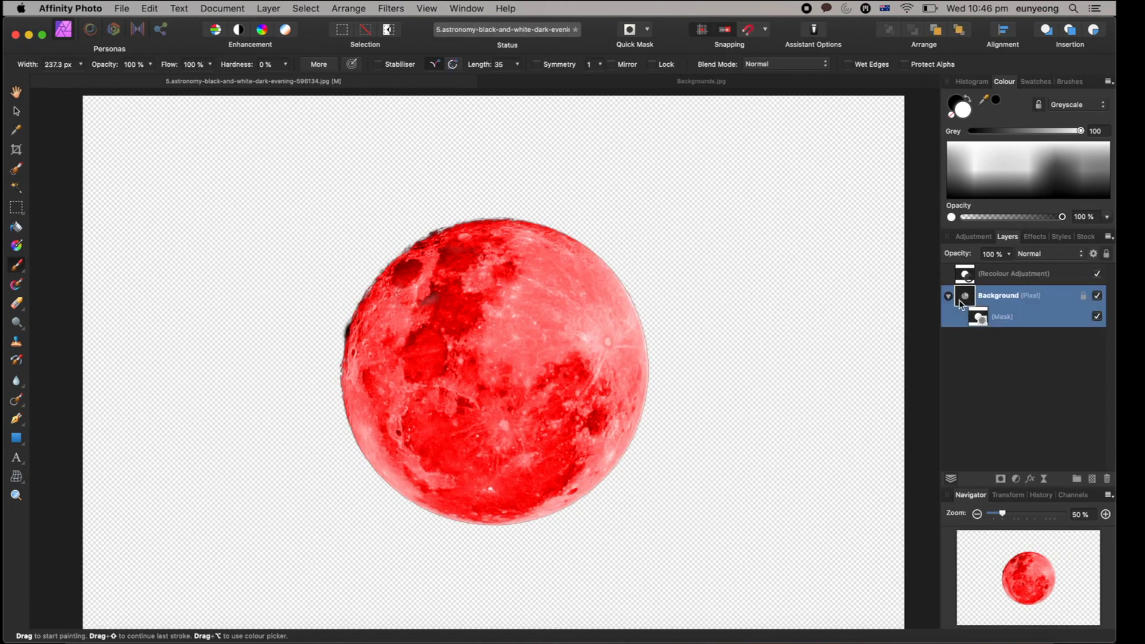
{"action": "key", "text": "super+c"}
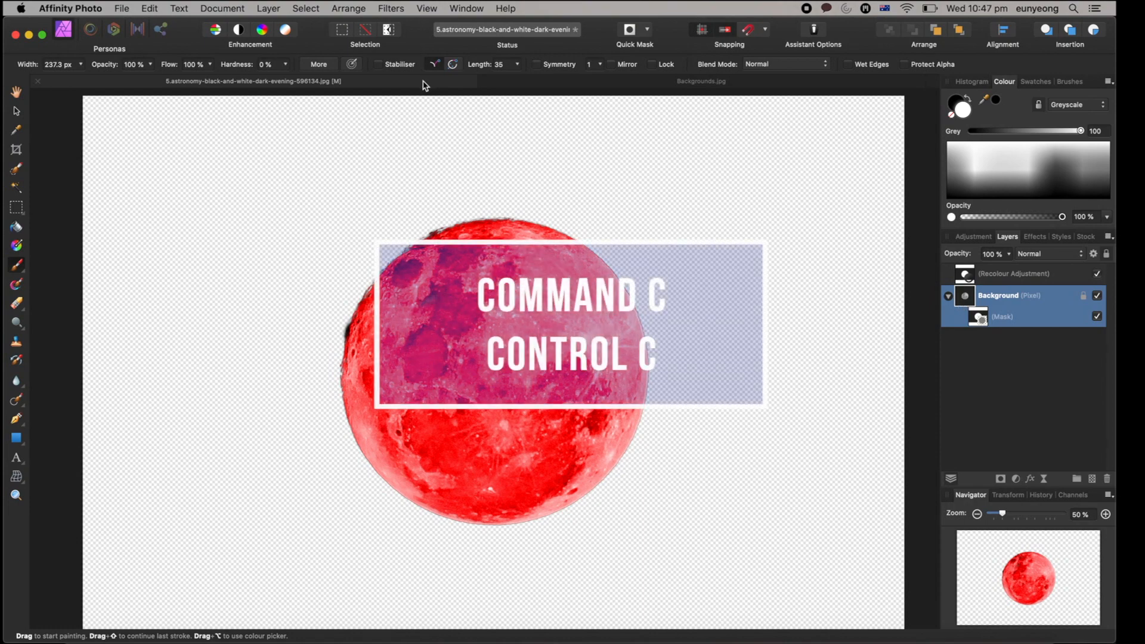
{"action": "left_click", "coordinate": [552, 84]}
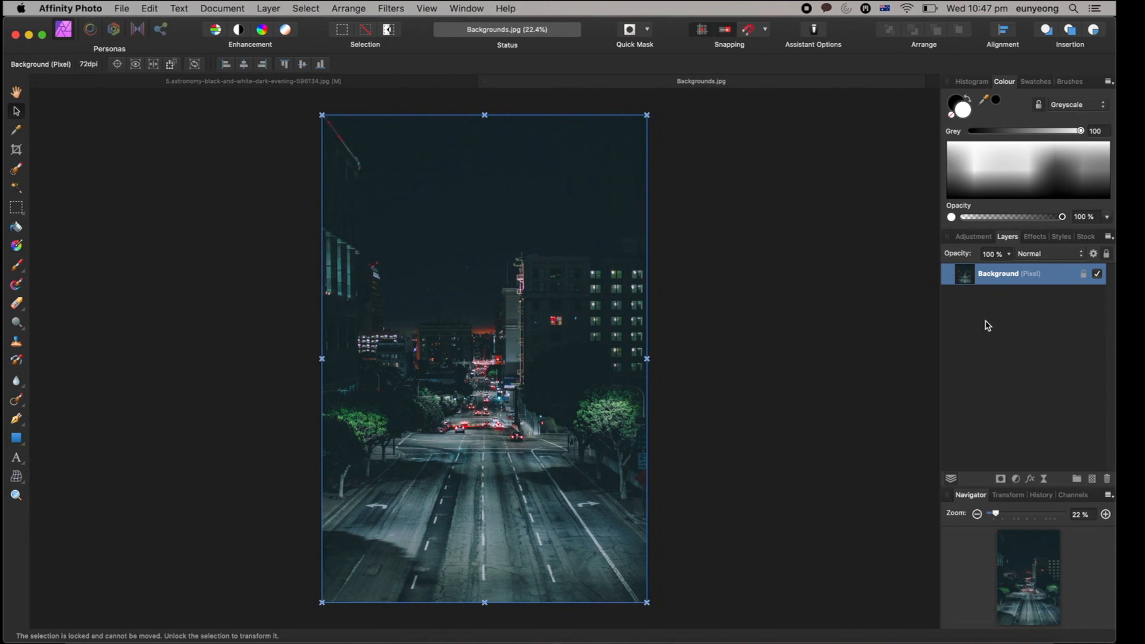
{"action": "key", "text": "super+v"}
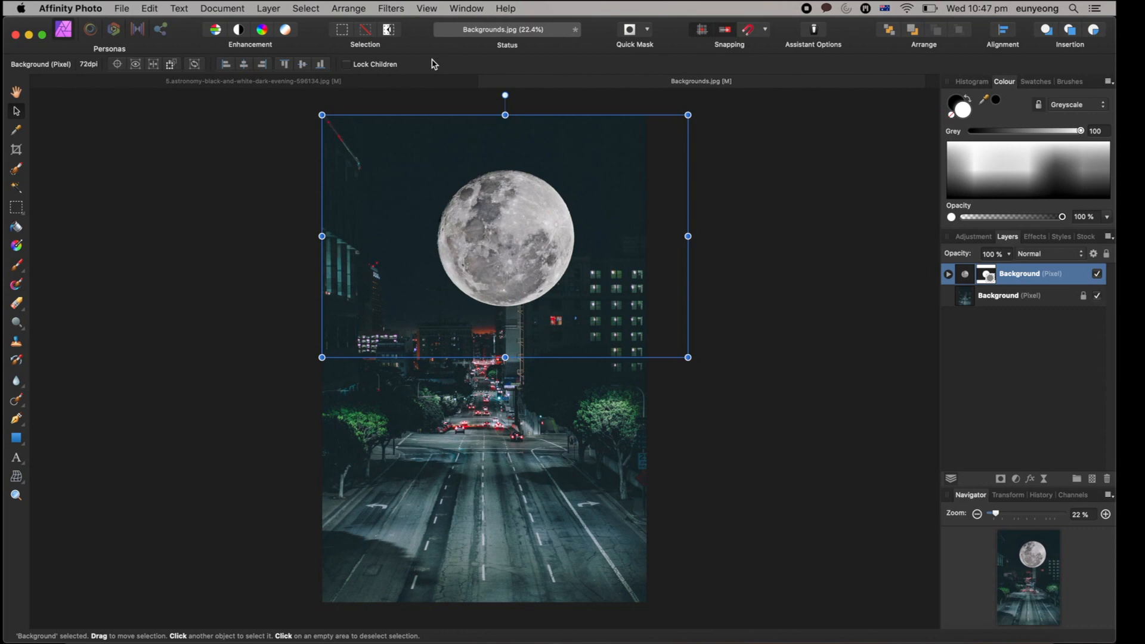
Select the Recolour Adjustment together with the masked Background layer in the astronomy document, and return to Backgrounds.jpg.
{"action": "left_click", "coordinate": [416, 84]}
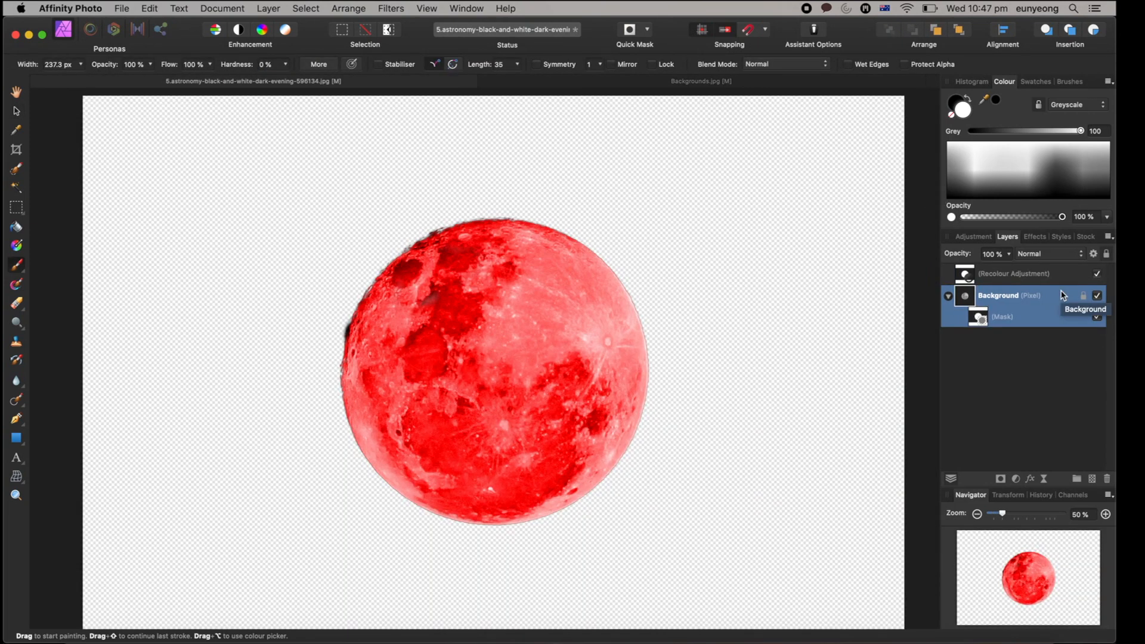
{"action": "left_click", "coordinate": [1057, 275], "text": "shift"}
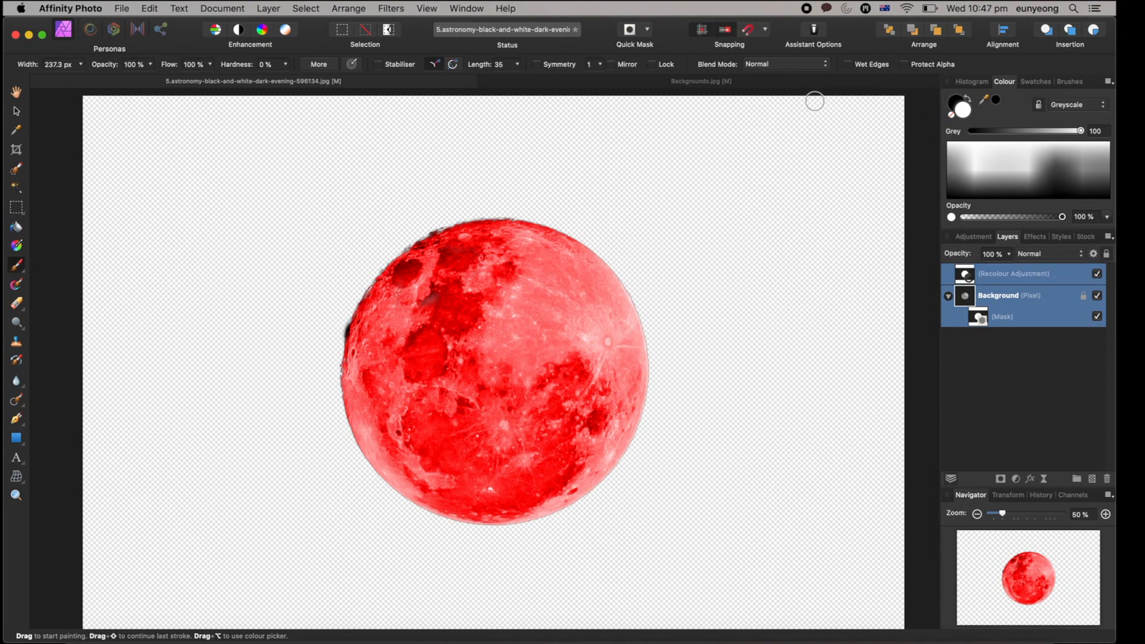
{"action": "left_click", "coordinate": [761, 87]}
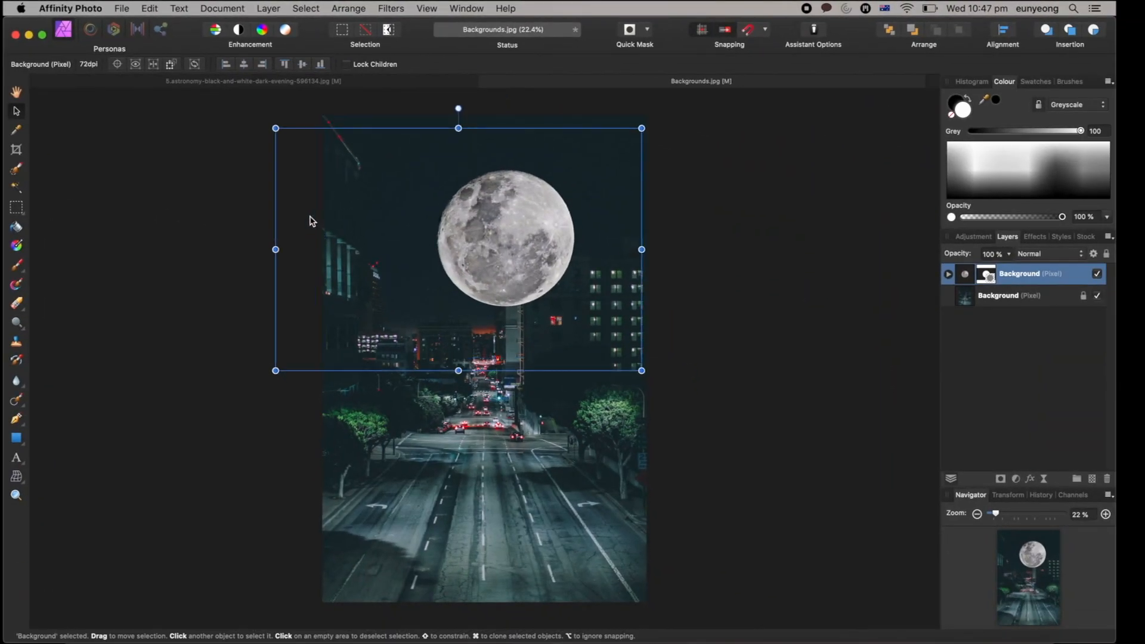
Shrink the pasted moon and position it in the night sky, left of centre above the buildings.
{"action": "left_click_drag", "start_coordinate": [312, 220], "coordinate": [296, 170]}
{"action": "left_click_drag", "start_coordinate": [441, 318], "coordinate": [441, 298]}
{"action": "left_click_drag", "start_coordinate": [624, 298], "coordinate": [526, 248]}
{"action": "left_click_drag", "start_coordinate": [416, 154], "coordinate": [446, 182]}
{"action": "left_click_drag", "start_coordinate": [557, 276], "coordinate": [534, 261]}
{"action": "left_click_drag", "start_coordinate": [438, 193], "coordinate": [460, 212]}
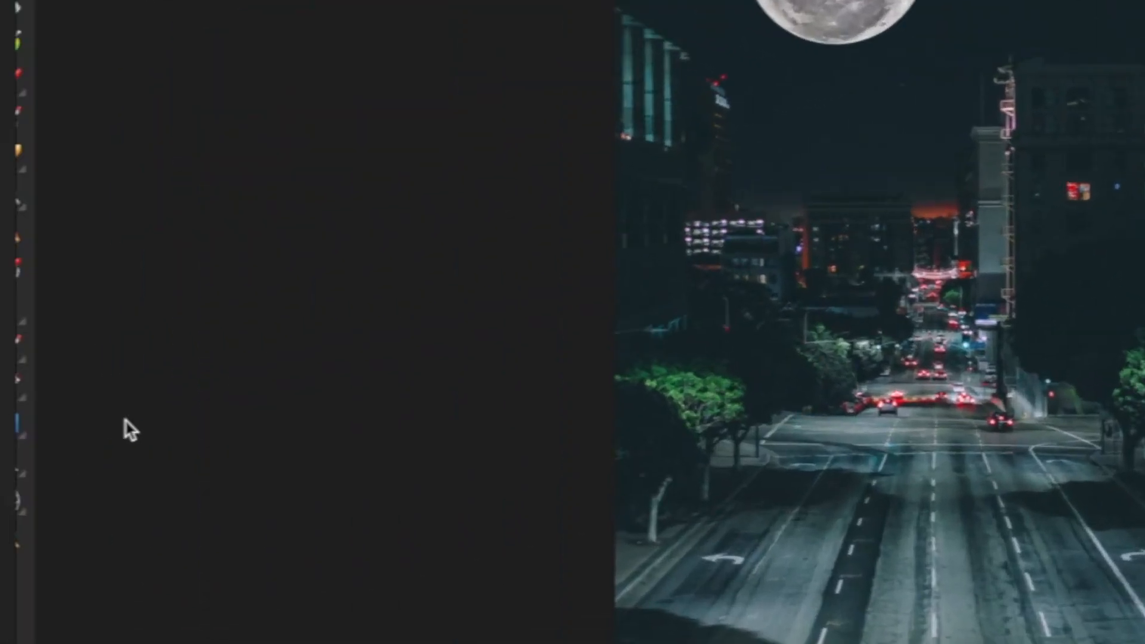
Add the artistic text "도시의 밤" in the sky to the right of the moon.
{"action": "left_click", "coordinate": [66, 469]}
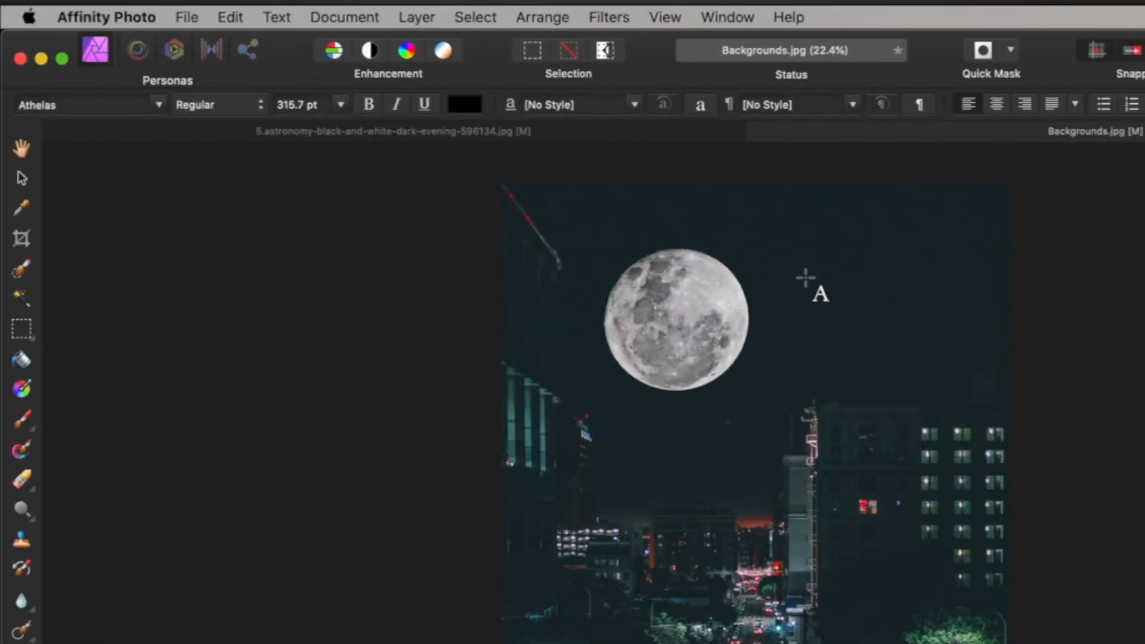
{"action": "left_click_drag", "start_coordinate": [806, 277], "coordinate": [827, 300]}
{"action": "type", "text": "도시의 밤"}
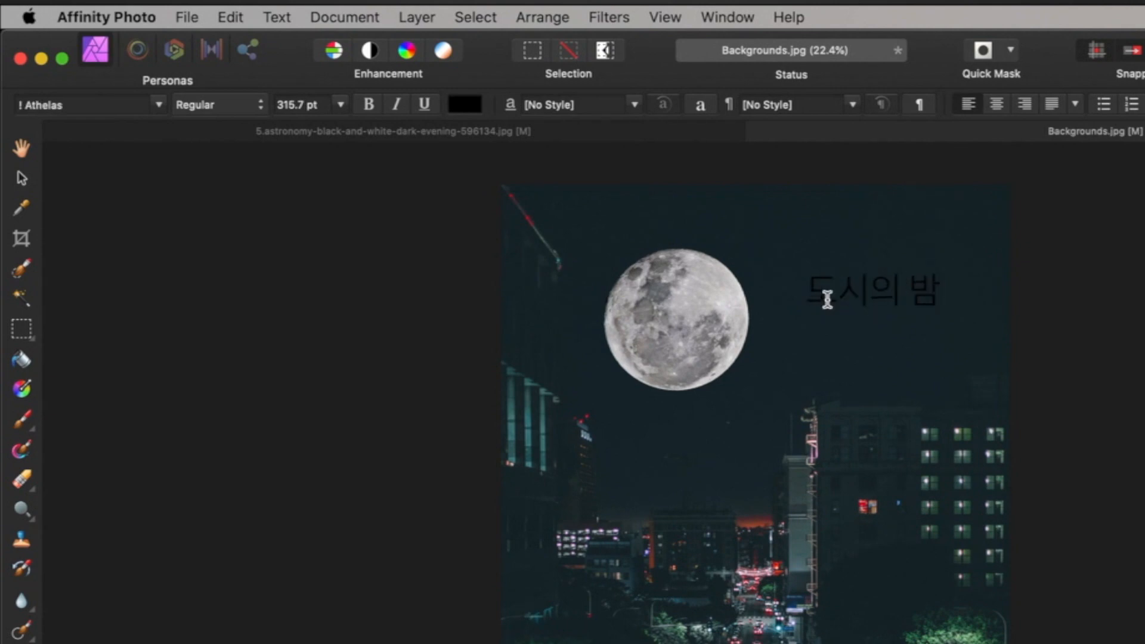
{"action": "key", "text": "Escape"}
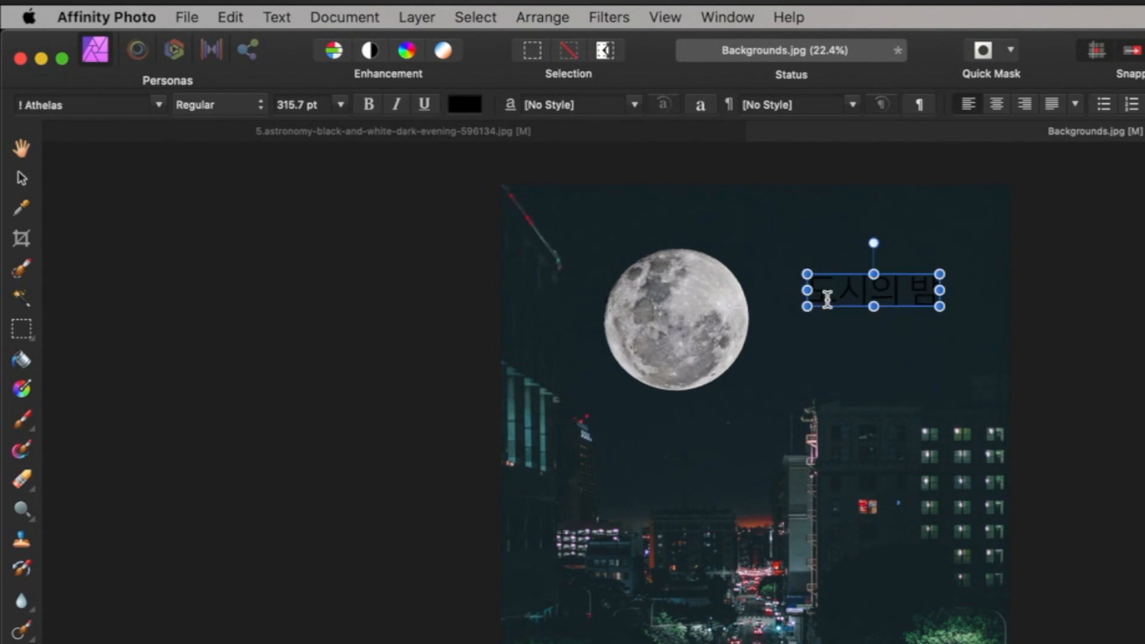
Set the text's font to THELetsM and its colour to pale pink with H 0, S 24, L 87.
{"action": "left_click", "coordinate": [159, 106]}
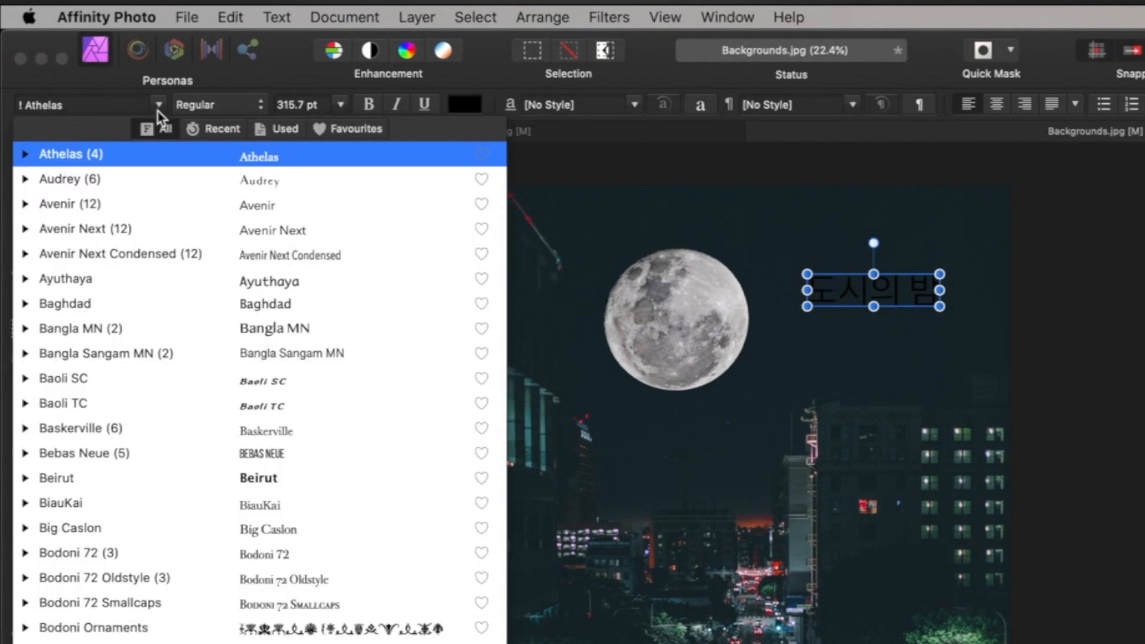
{"action": "type", "text": "thelets"}
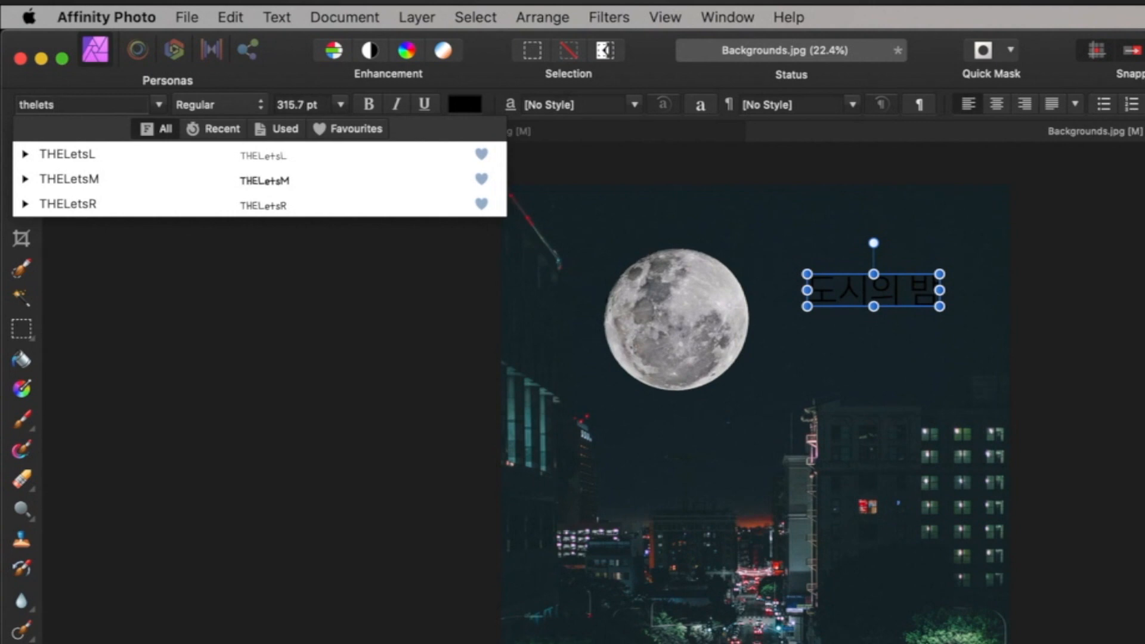
{"action": "left_click", "coordinate": [151, 182]}
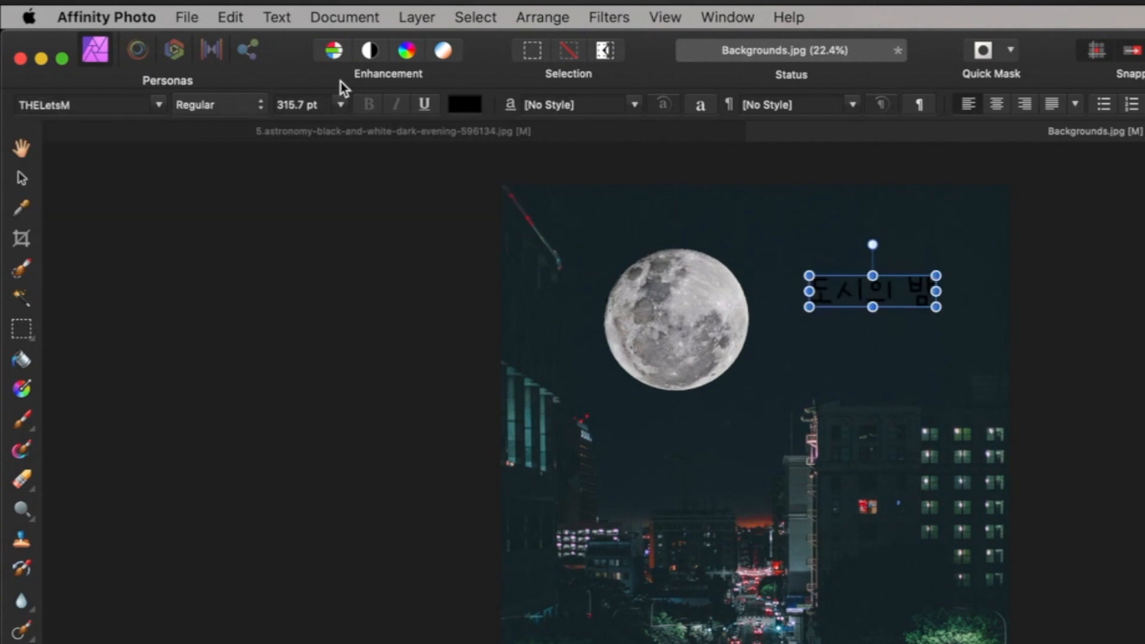
{"action": "left_click", "coordinate": [479, 104]}
{"action": "left_click", "coordinate": [566, 311]}
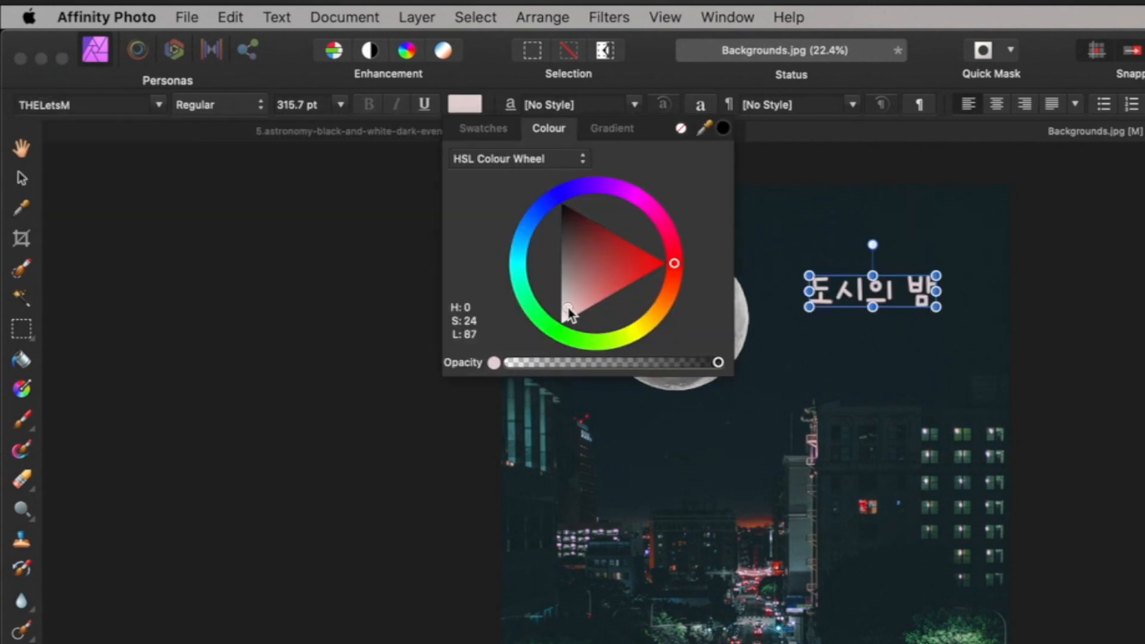
Set the text size to 144 pt and move the text close beside the moon's upper-right edge.
{"action": "left_click", "coordinate": [340, 105]}
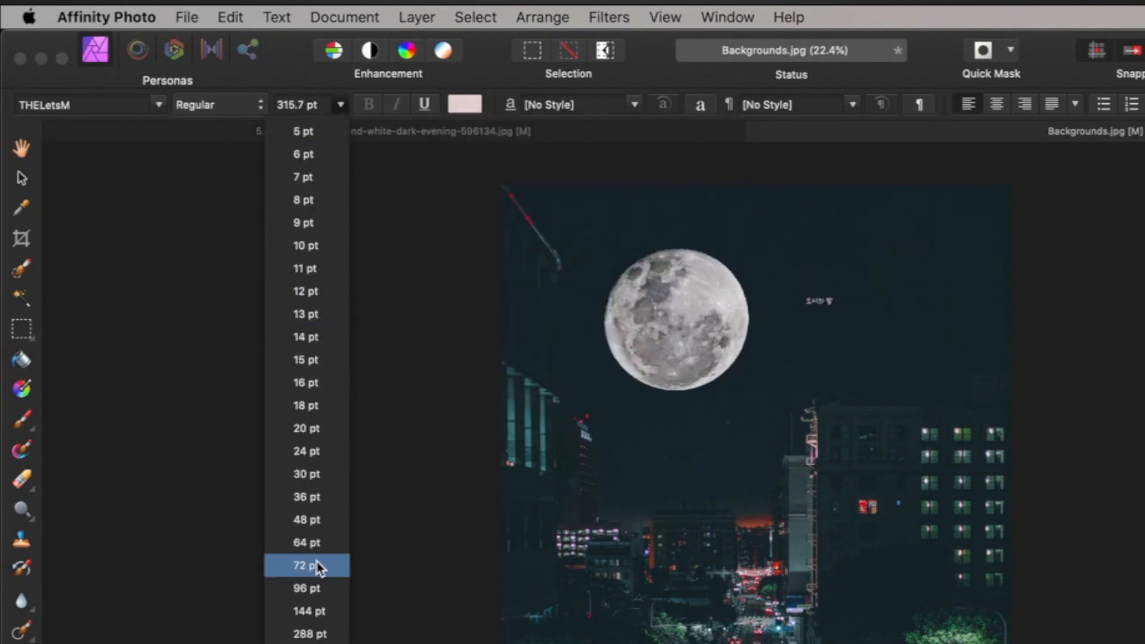
{"action": "left_click", "coordinate": [319, 610]}
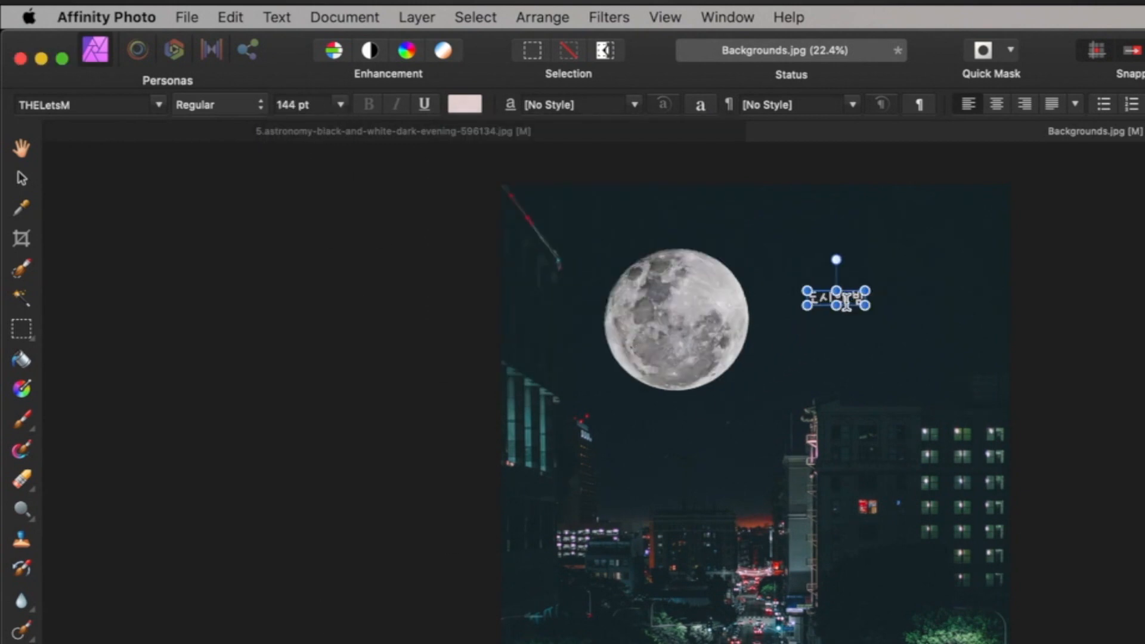
{"action": "left_click", "coordinate": [22, 178]}
{"action": "left_click_drag", "start_coordinate": [852, 306], "coordinate": [802, 291]}
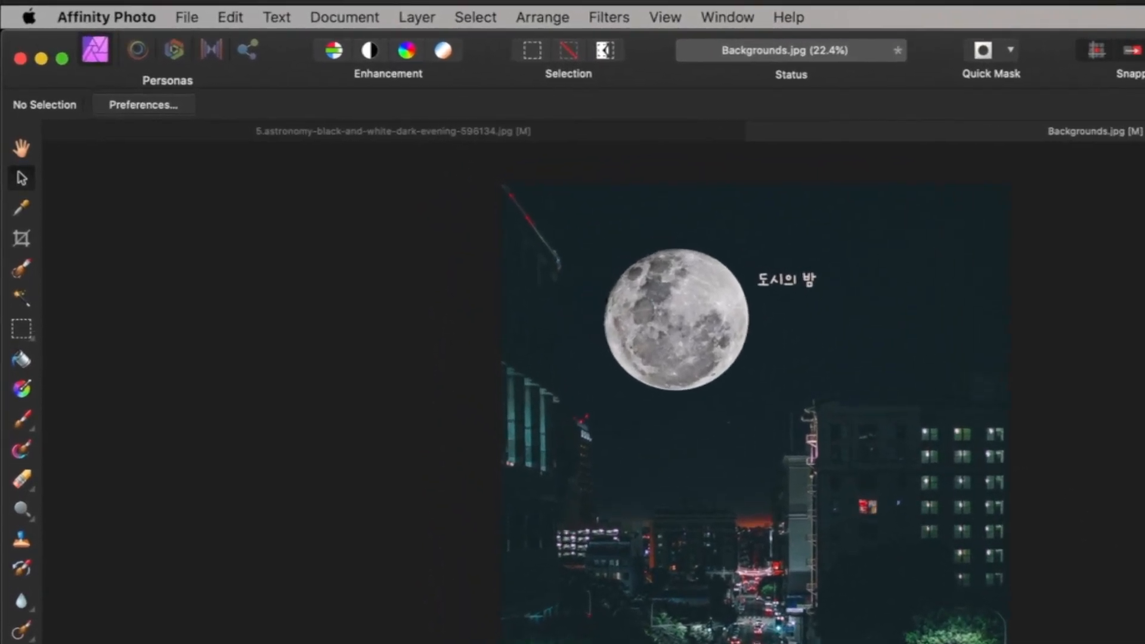
Export the whole document as a JPEG at quality 95 to the Desktop, starting the file name with "Backgrounds-".
{"action": "left_click", "coordinate": [189, 18]}
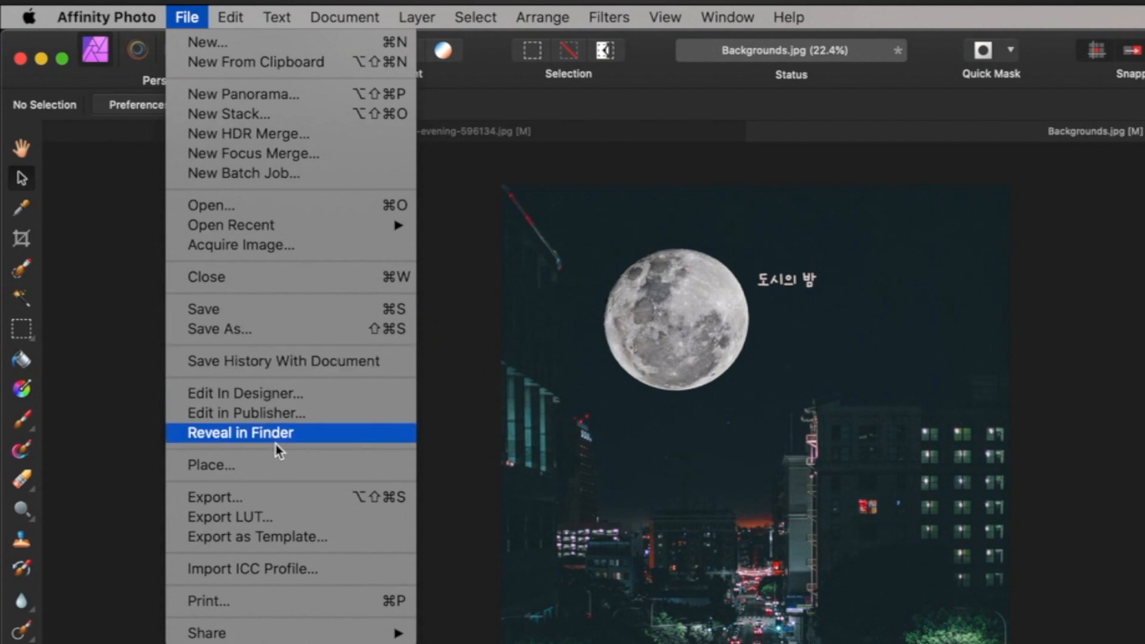
{"action": "left_click", "coordinate": [294, 496]}
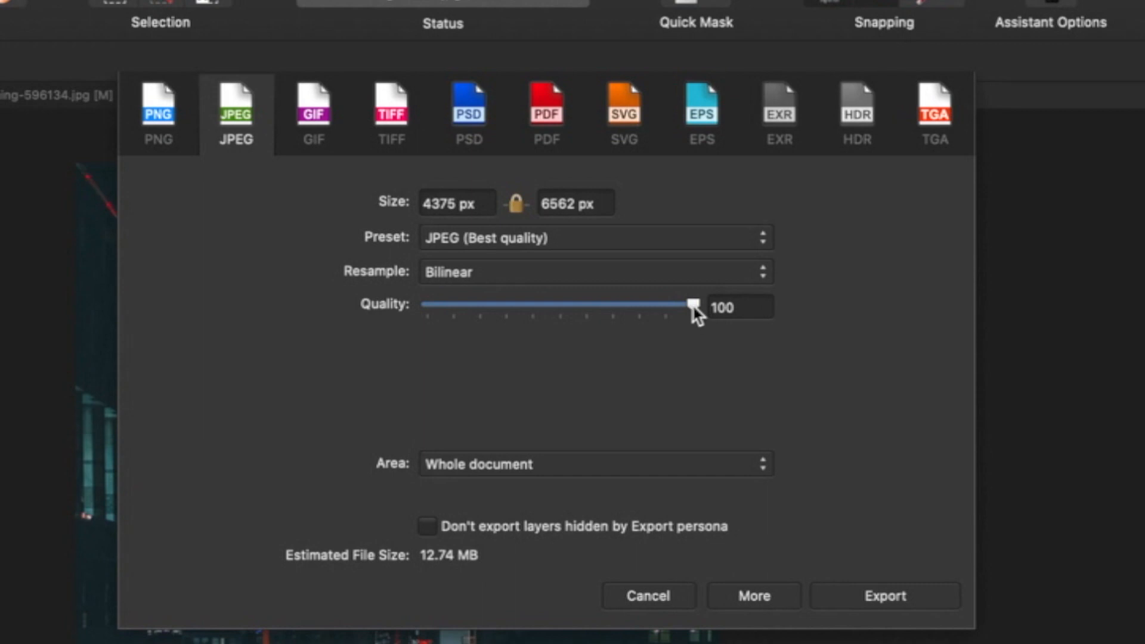
{"action": "double_click", "coordinate": [728, 305]}
{"action": "type", "text": "95"}
{"action": "key", "text": "Return"}
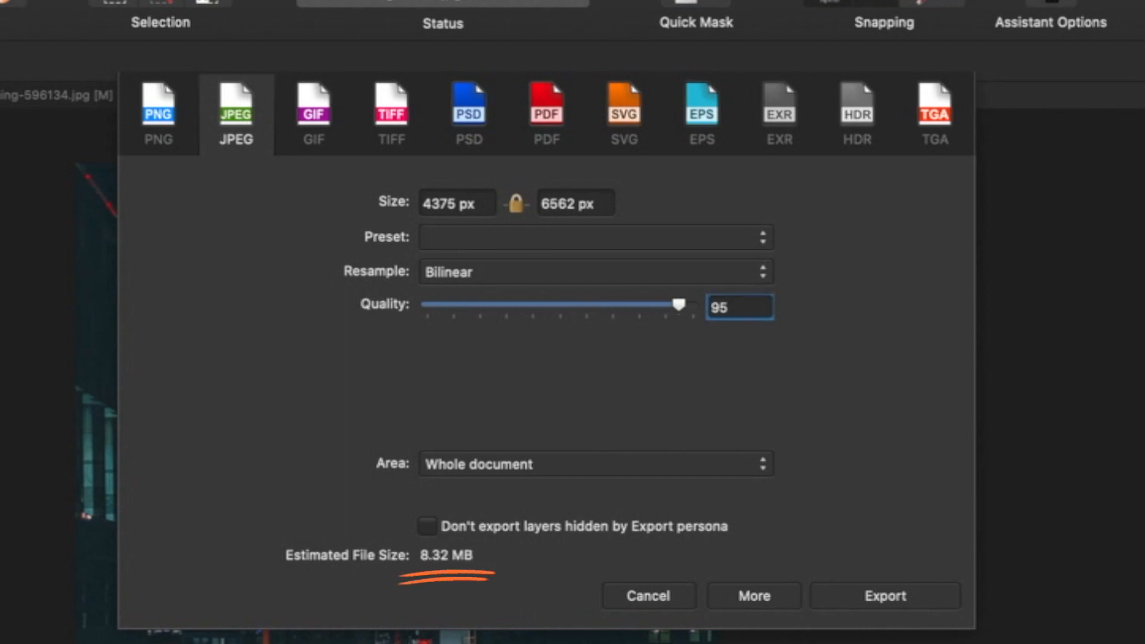
{"action": "left_click", "coordinate": [868, 594]}
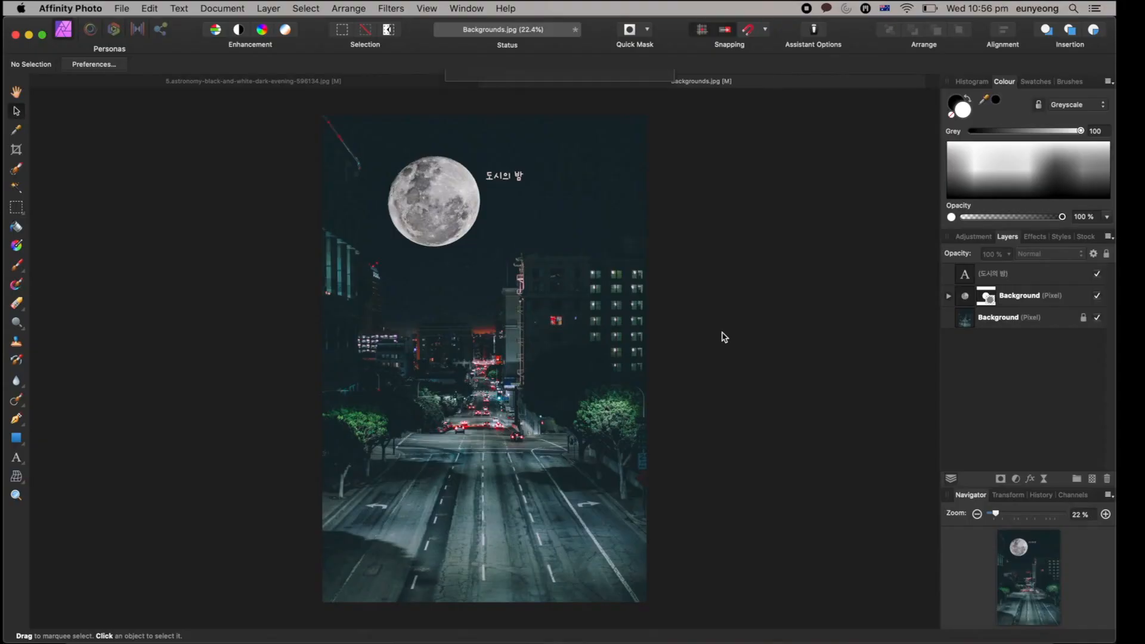
{"action": "left_click", "coordinate": [596, 86]}
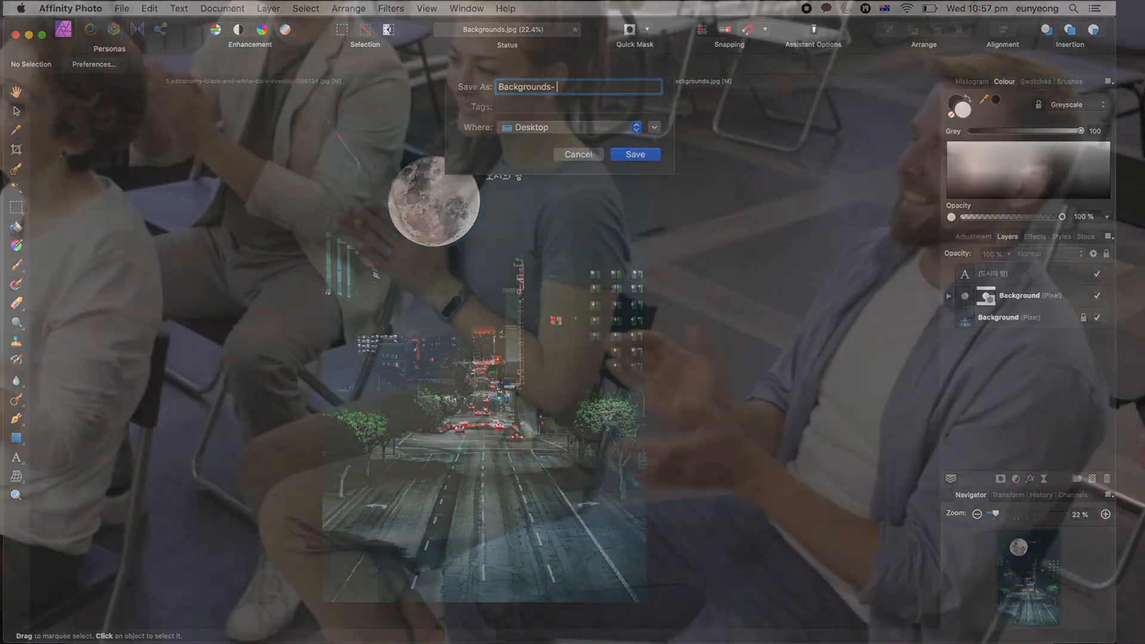